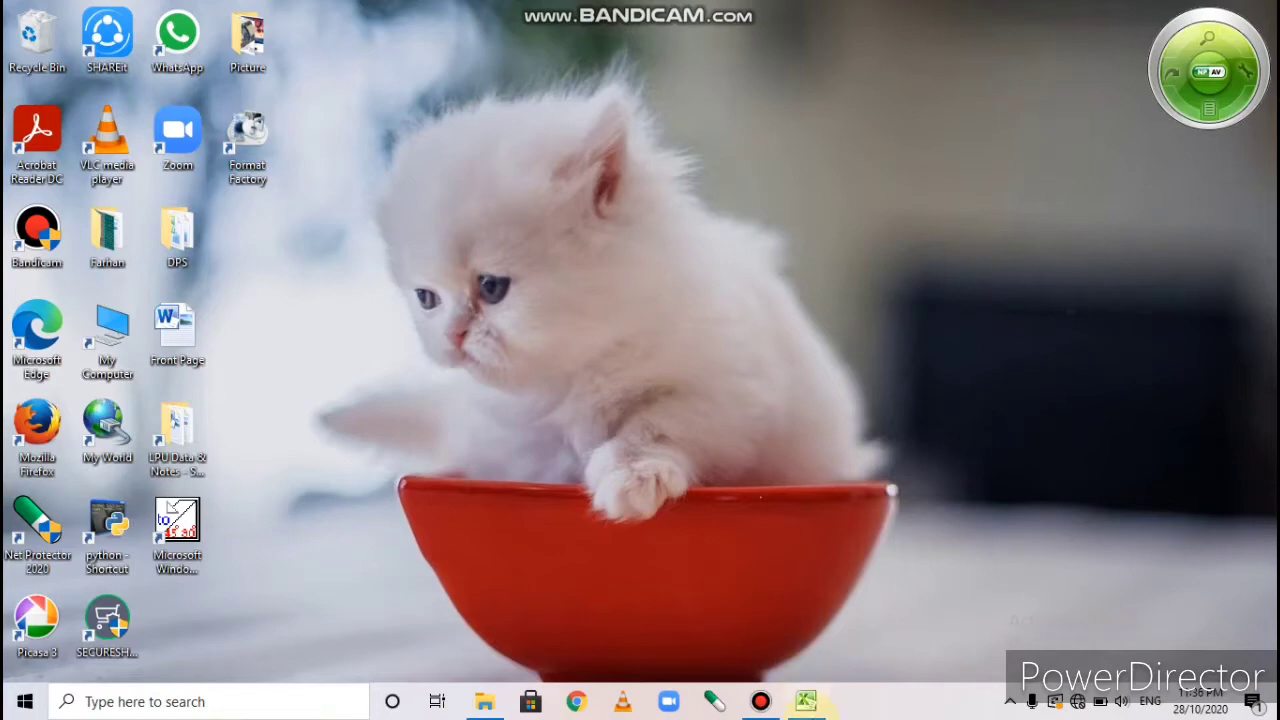
# Switch to the open Excel workbook and select the whole text inside cell B3, then leave the cell's edit mode.
pyautogui.click(806, 702)
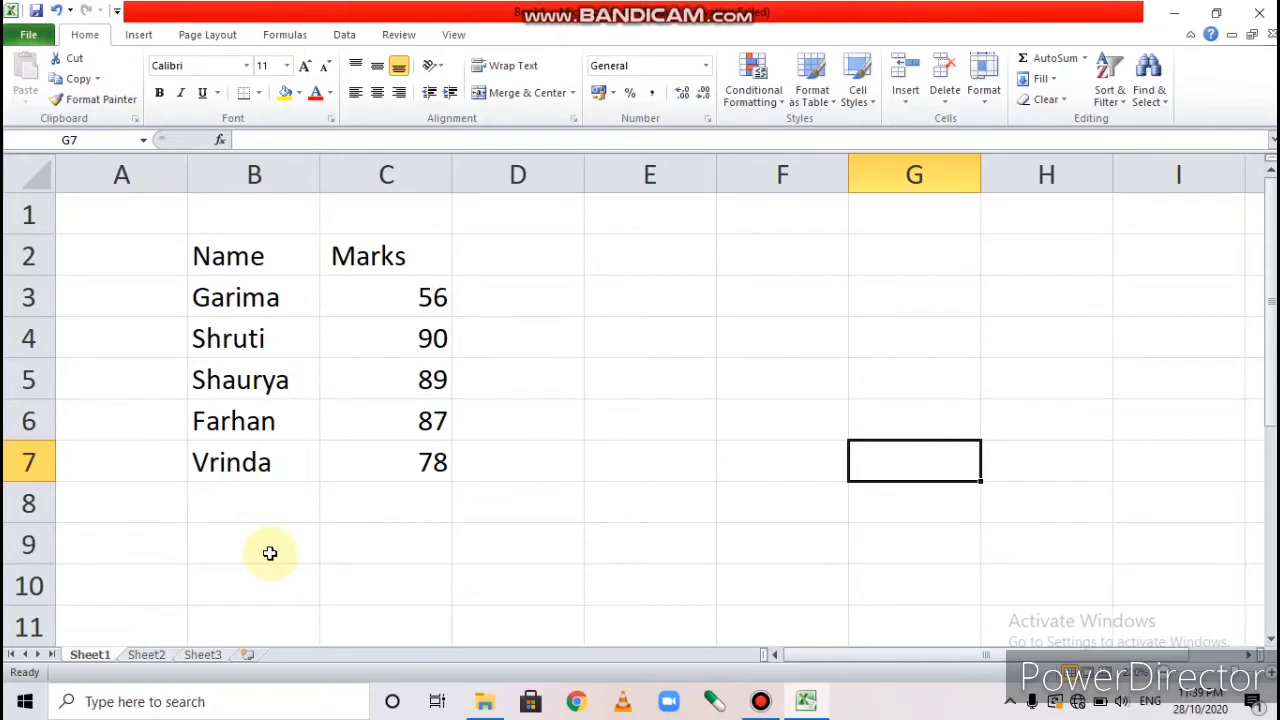
pyautogui.click(288, 297)
pyautogui.doubleClick(289, 299)
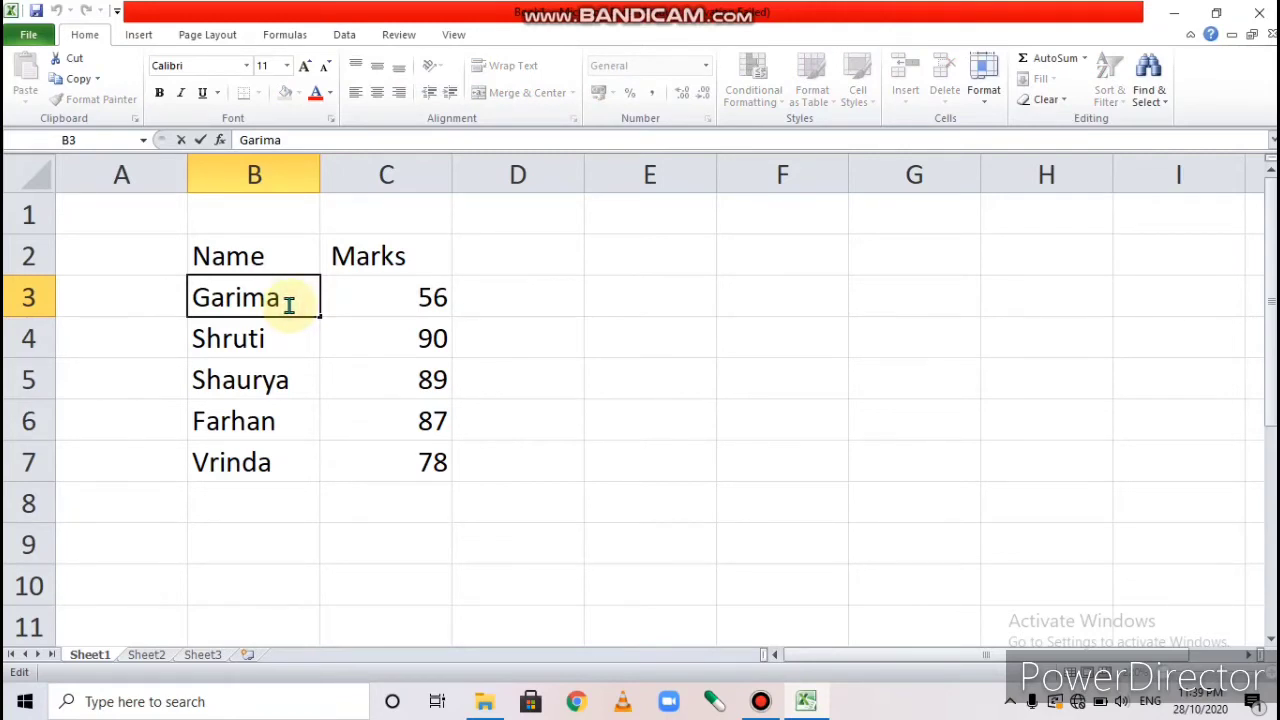
pyautogui.moveTo(289, 303); pyautogui.dragTo(190, 305)
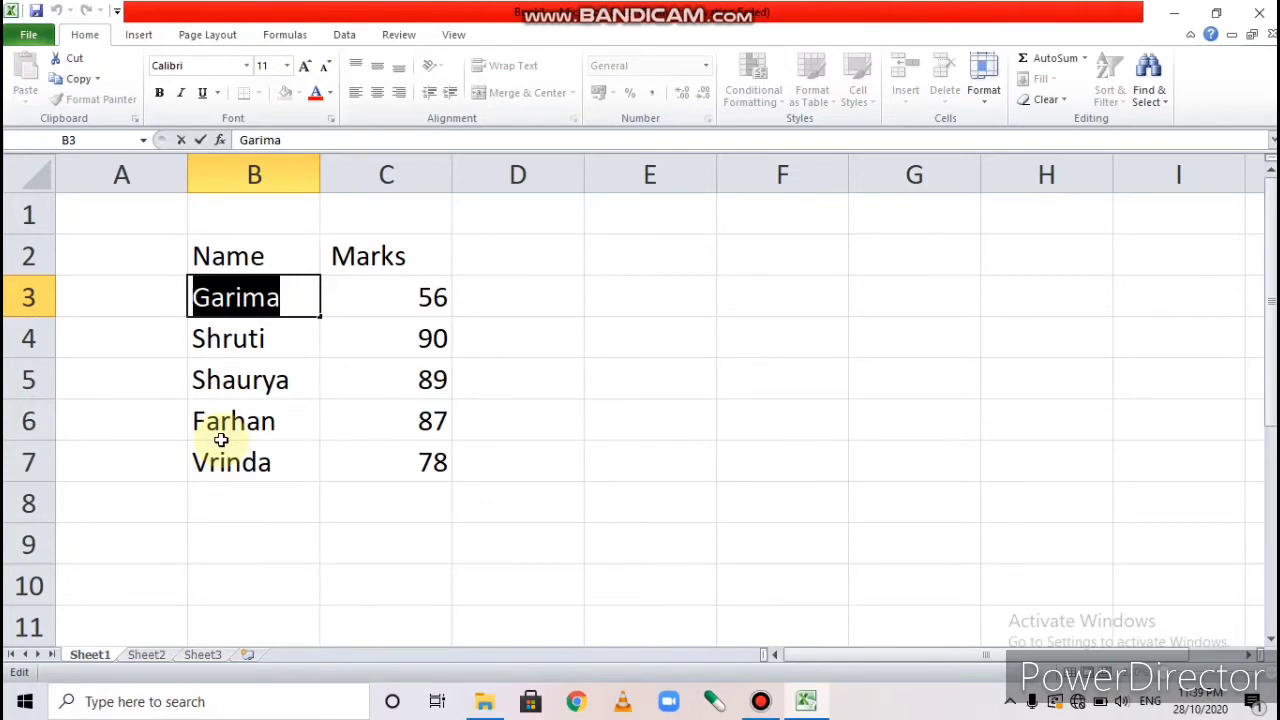
pyautogui.click(363, 560)
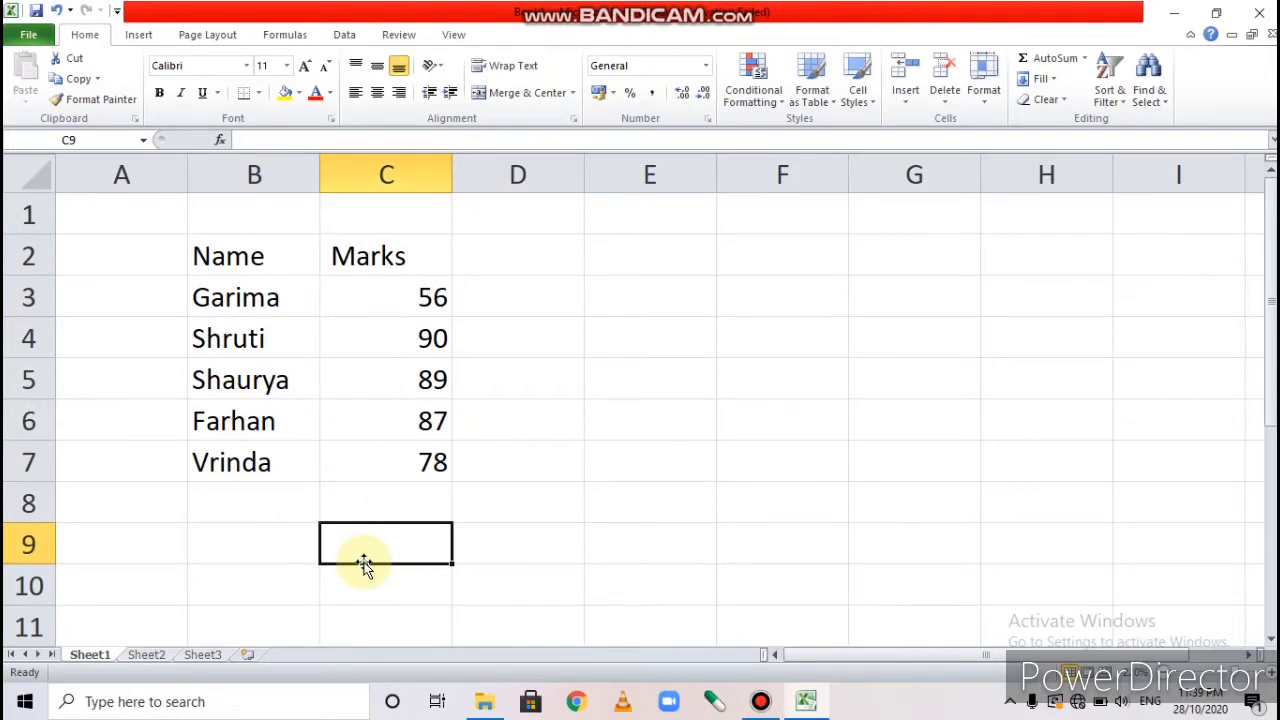
# Select the whole text inside cell B4 in edit mode, then leave the cell unchanged.
pyautogui.click(280, 338)
pyautogui.doubleClick(280, 338)
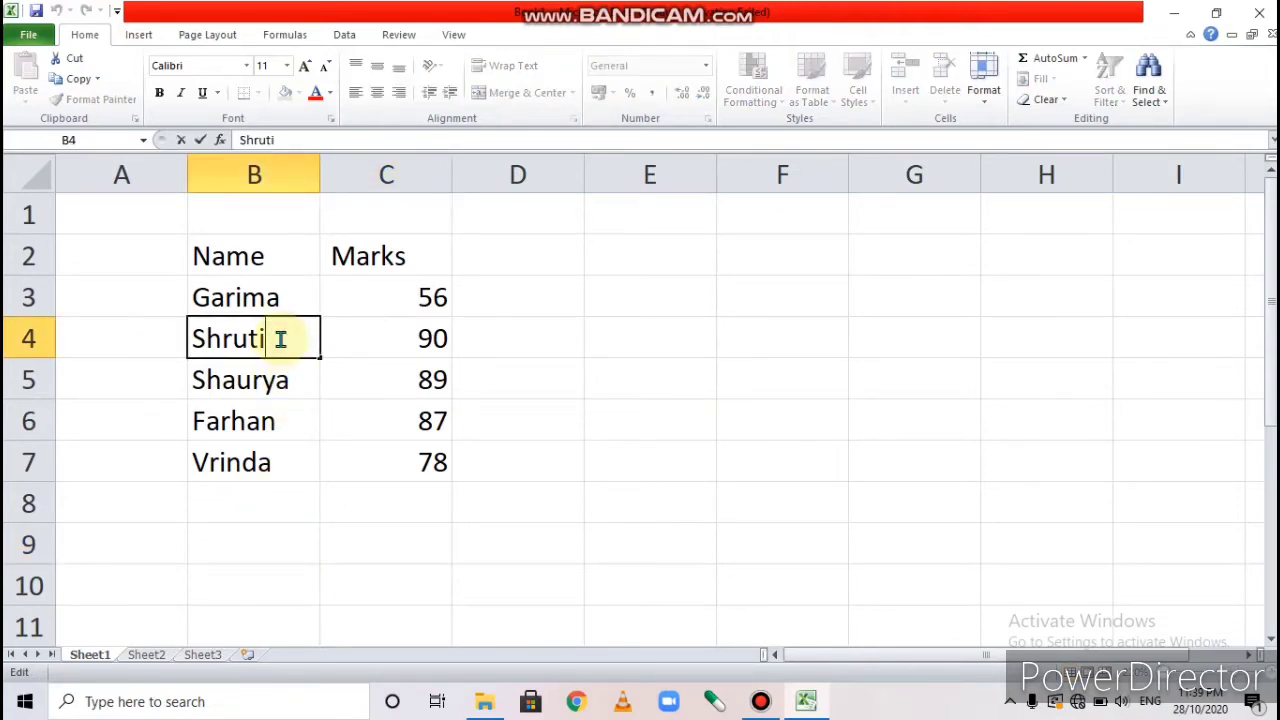
pyautogui.click(280, 339)
pyautogui.moveTo(280, 339); pyautogui.dragTo(196, 342)
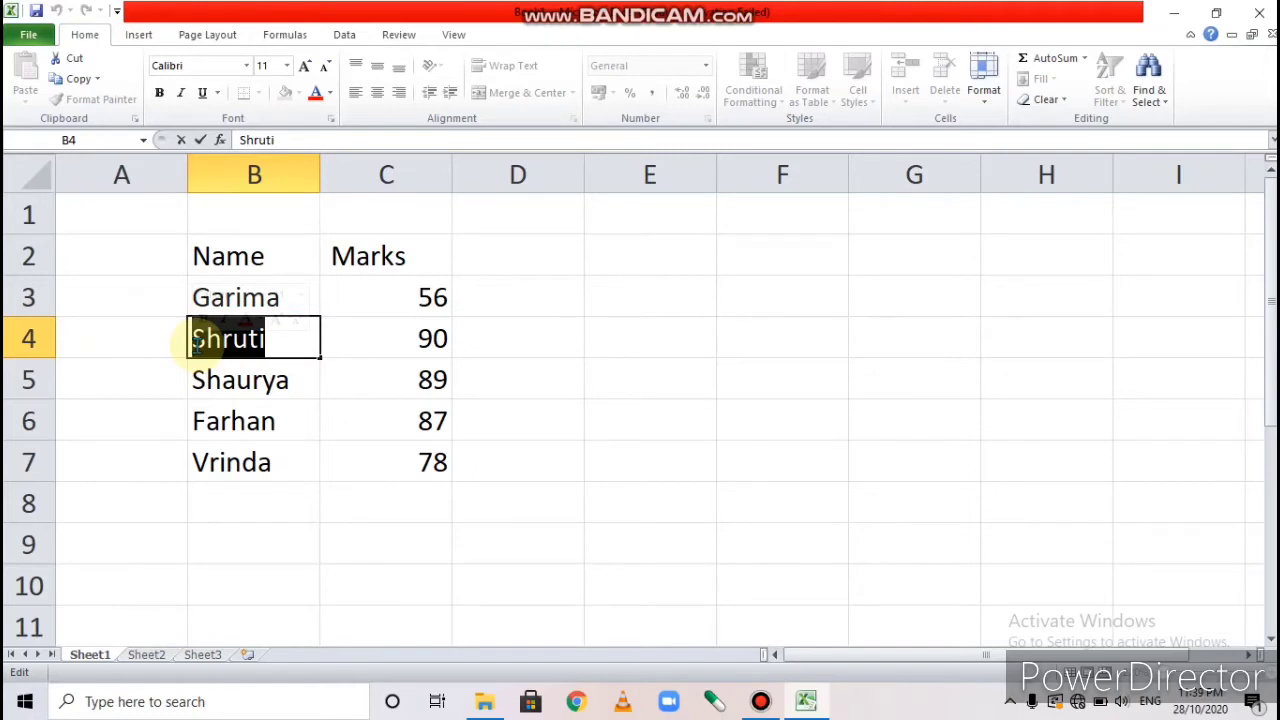
pyautogui.click(230, 553)
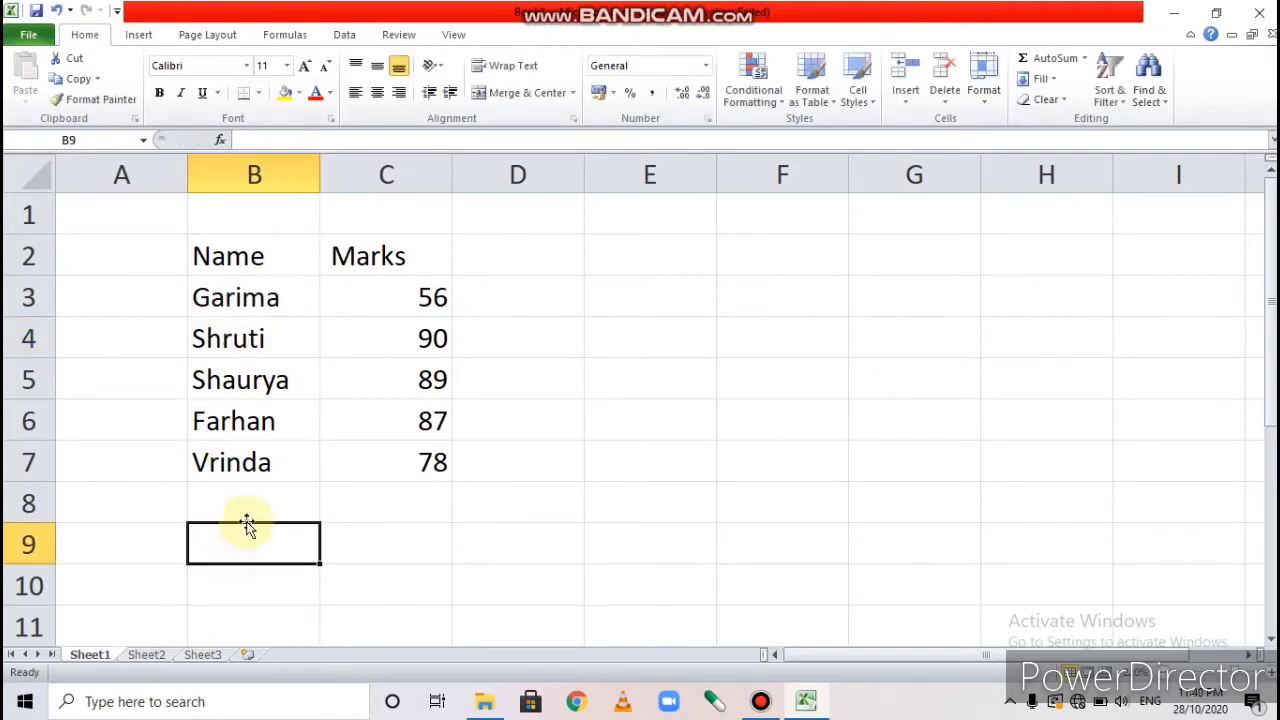
# Select all characters of the entry in cell B6 while editing it, then leave the cell unchanged.
pyautogui.doubleClick(283, 423)
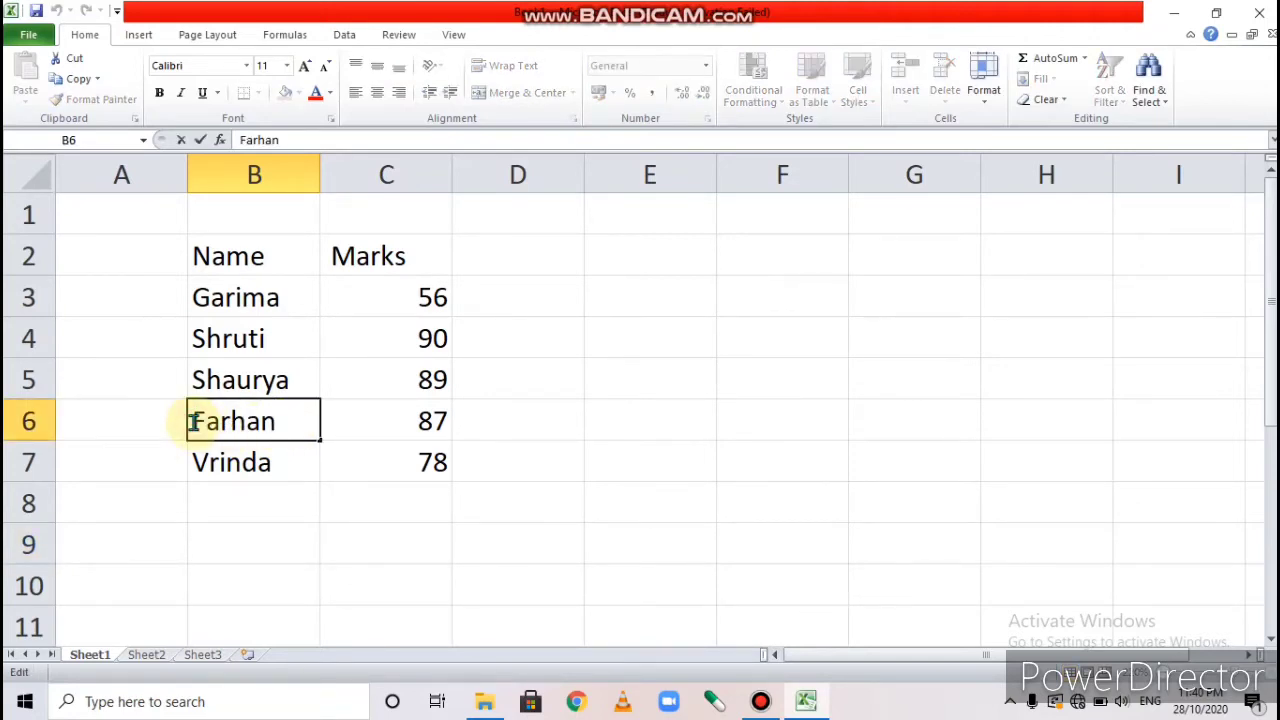
pyautogui.moveTo(193, 421); pyautogui.dragTo(291, 423)
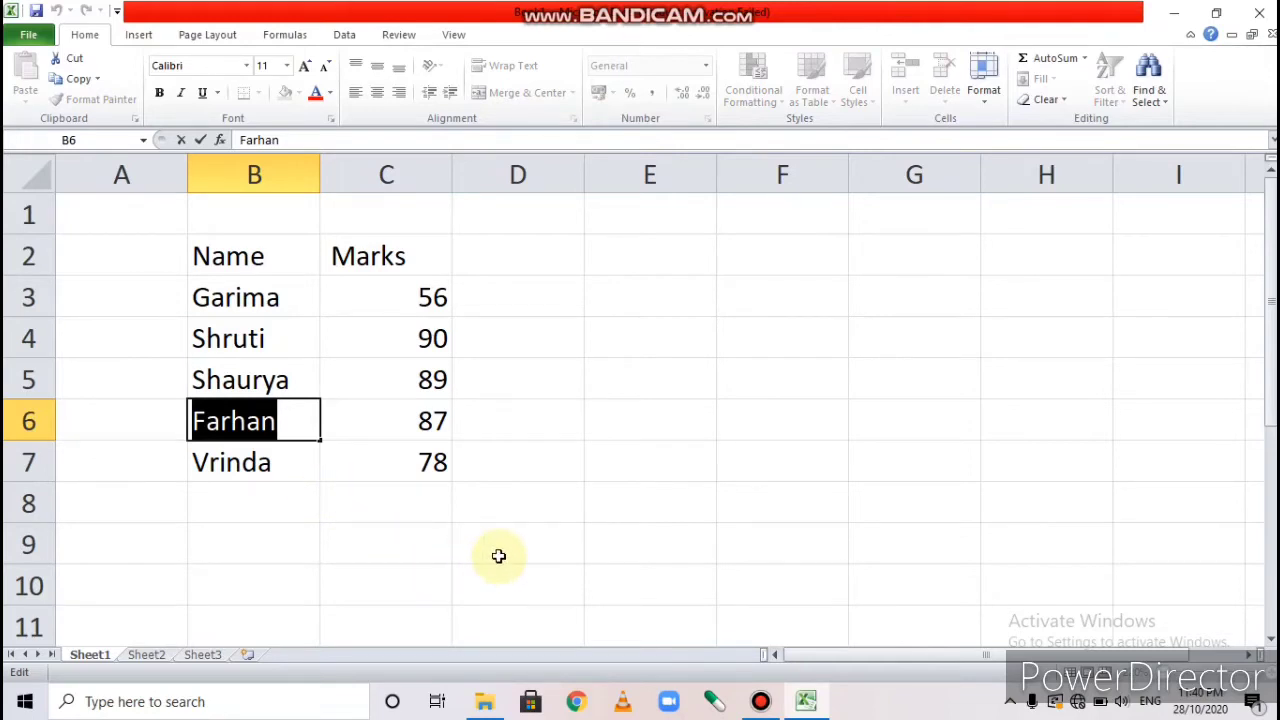
pyautogui.click(498, 556)
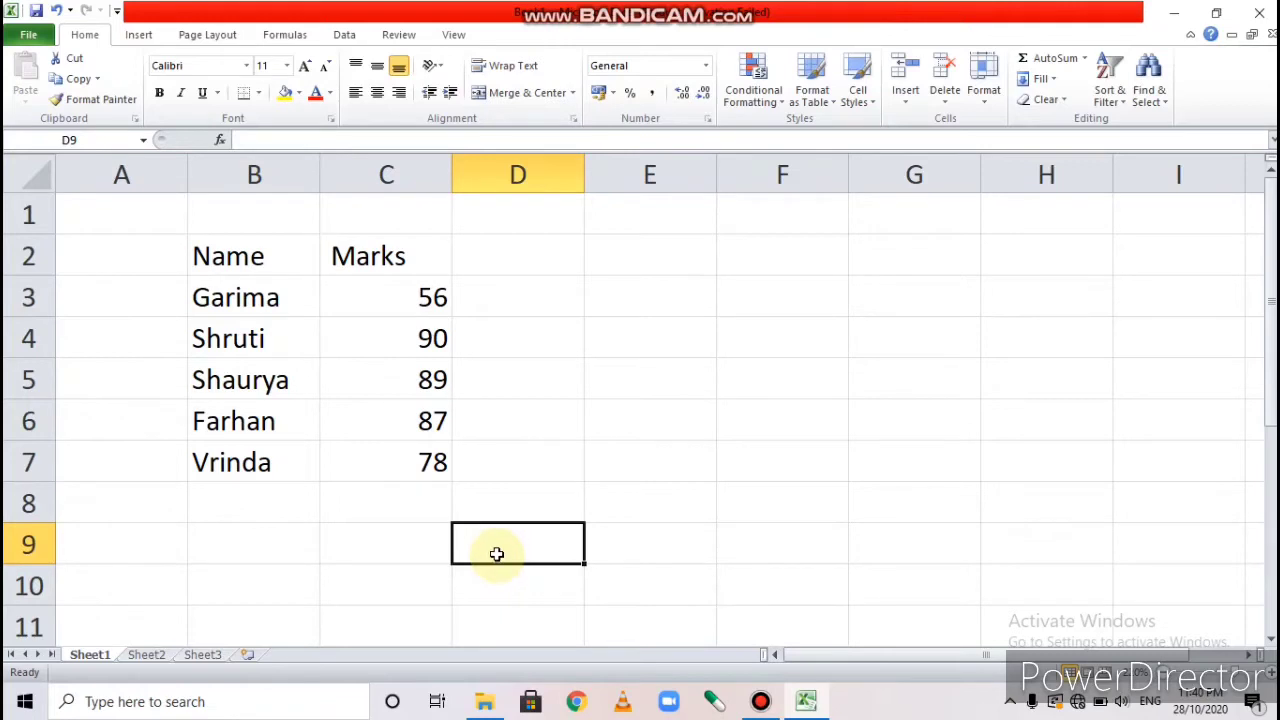
# Starting from cell B3, move the active cell one at a time through the Name and Marks entries, ending on C5.
pyautogui.click(247, 306)
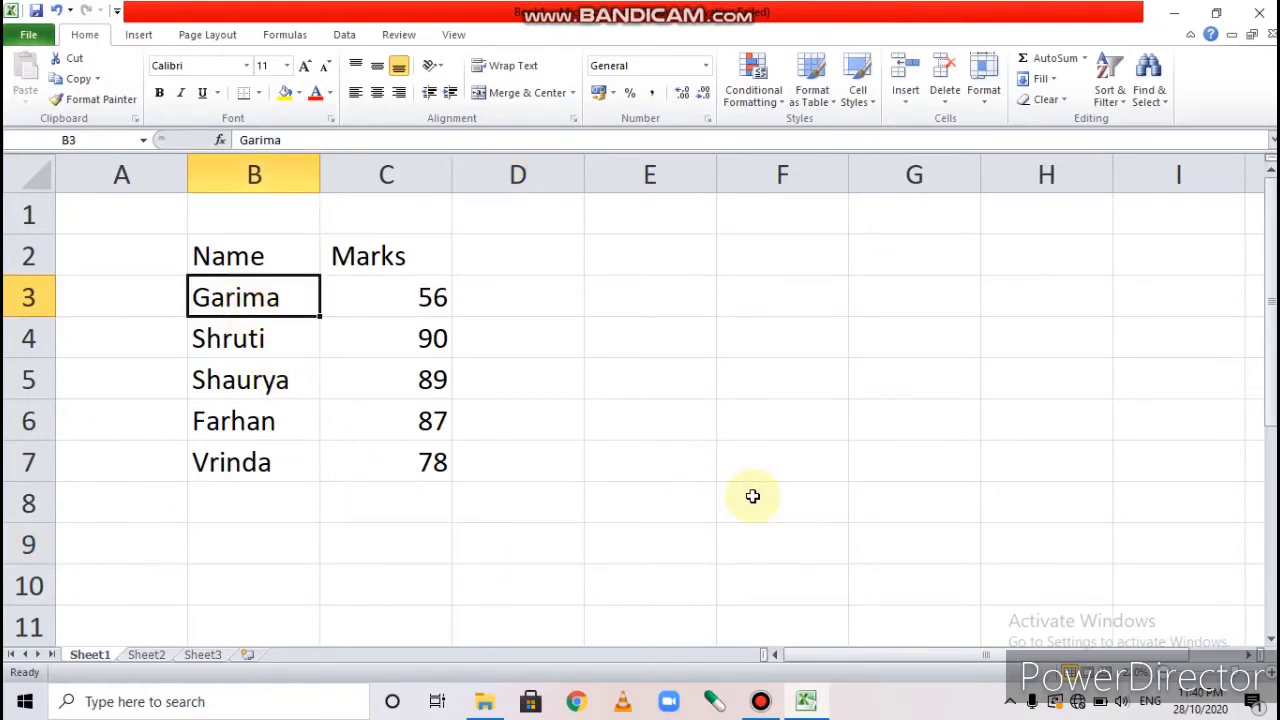
pyautogui.press('Down')
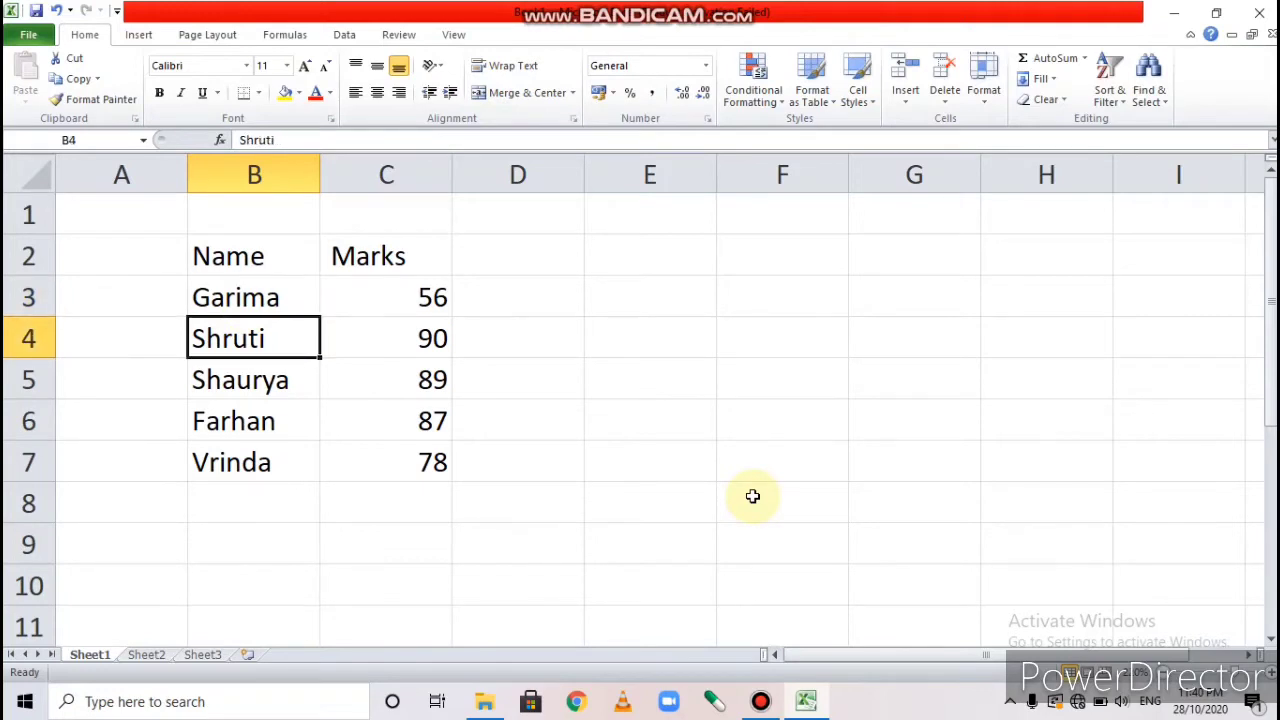
pyautogui.press('Down')
pyautogui.press('Right')
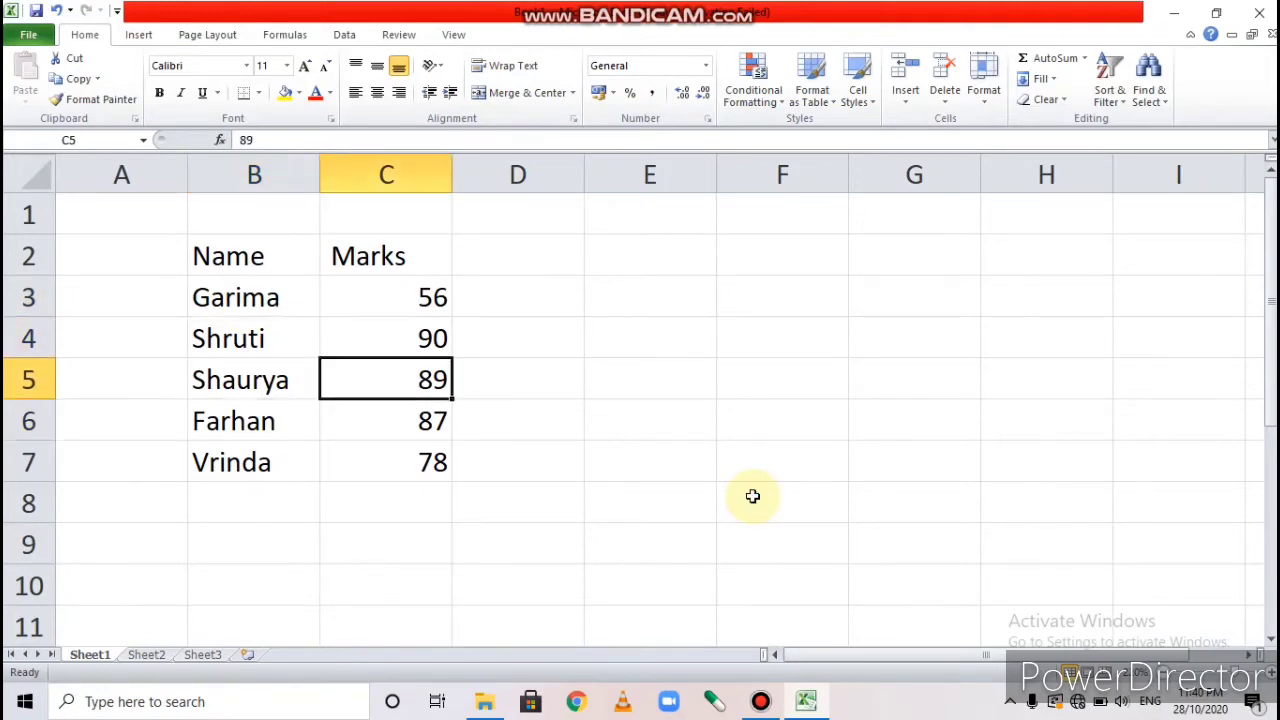
pyautogui.press('Left')
pyautogui.press('Up')
pyautogui.press('Up')
pyautogui.press('Down')
pyautogui.press('Right')
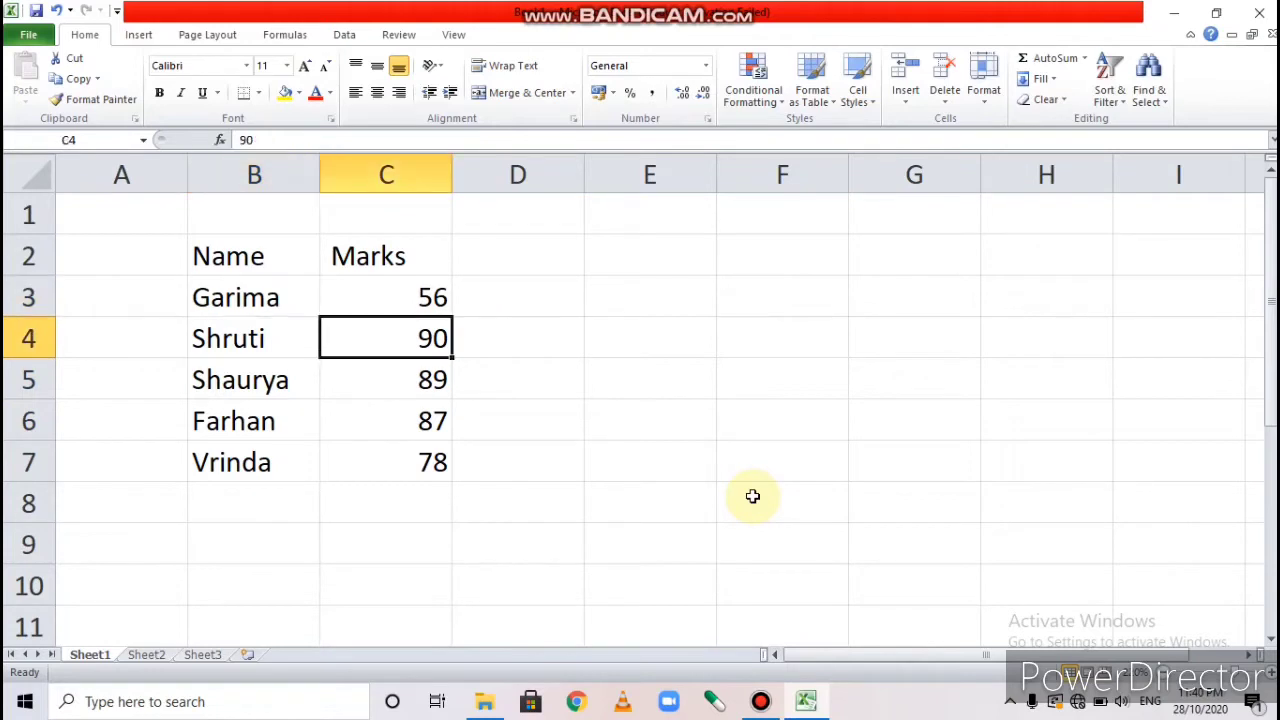
pyautogui.press('Down')
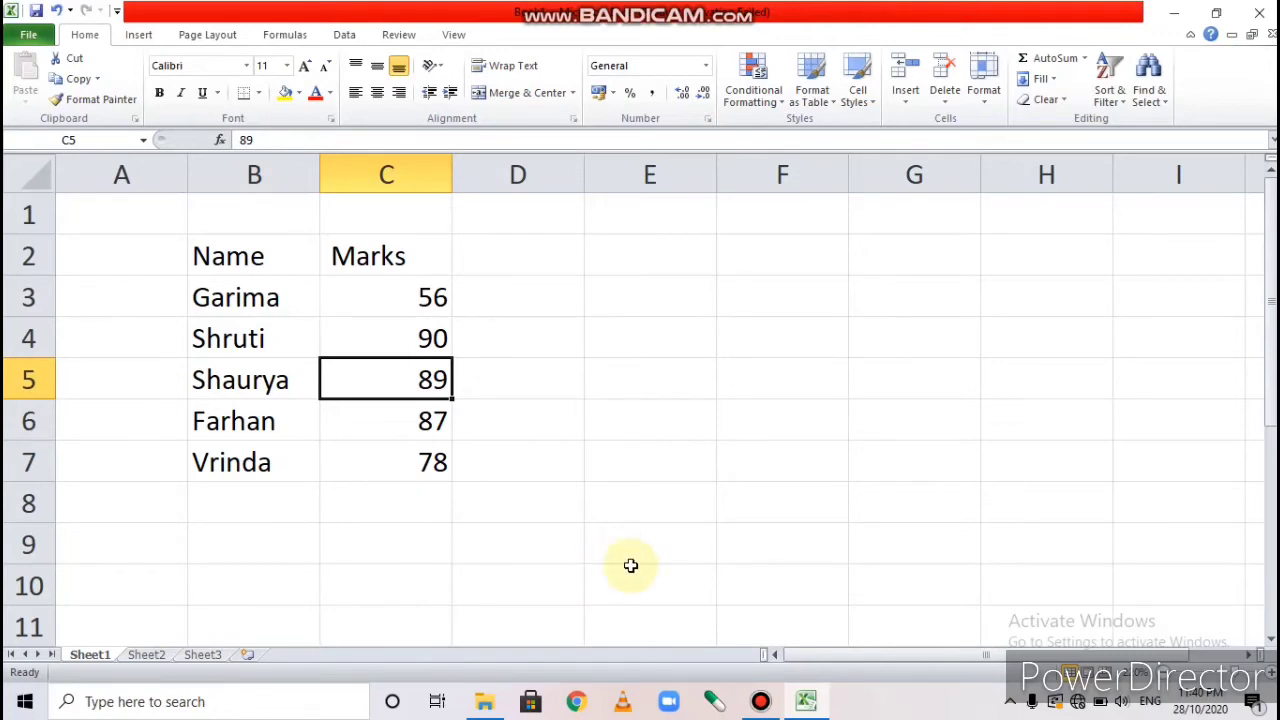
# Select the data range B3:C7 without the headers, then clear the selection.
pyautogui.click(260, 342)
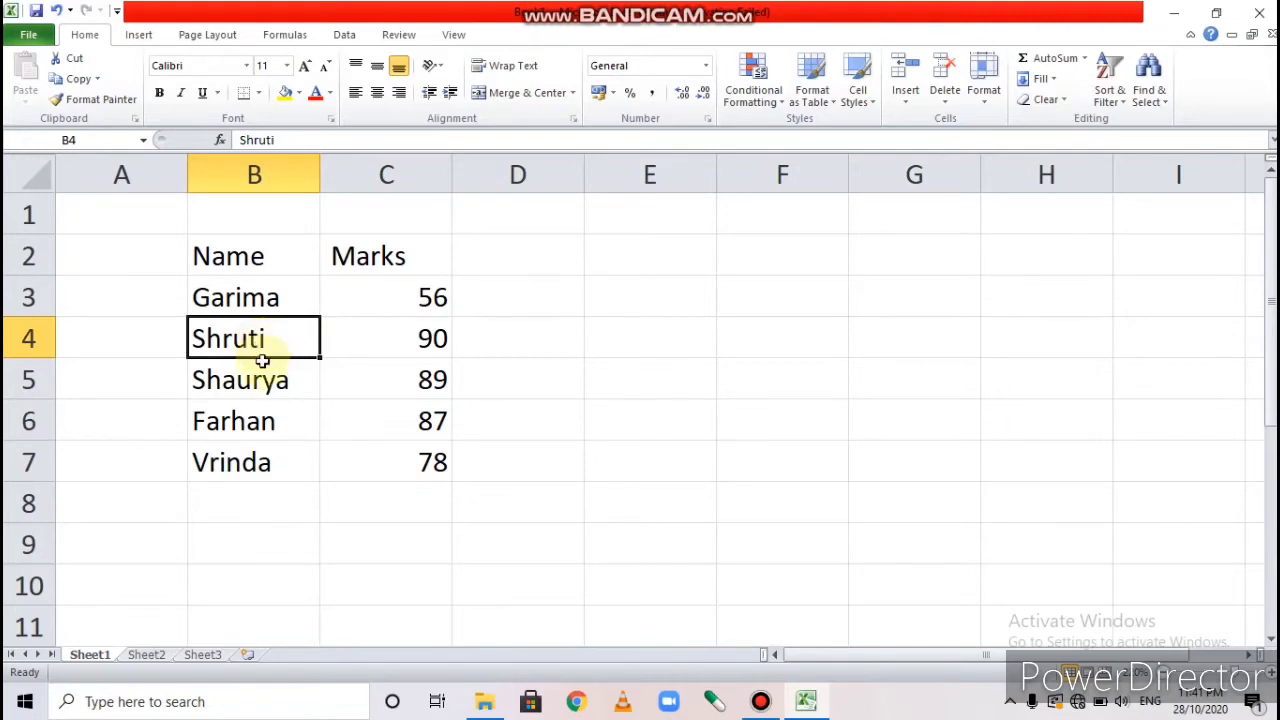
pyautogui.click(221, 300)
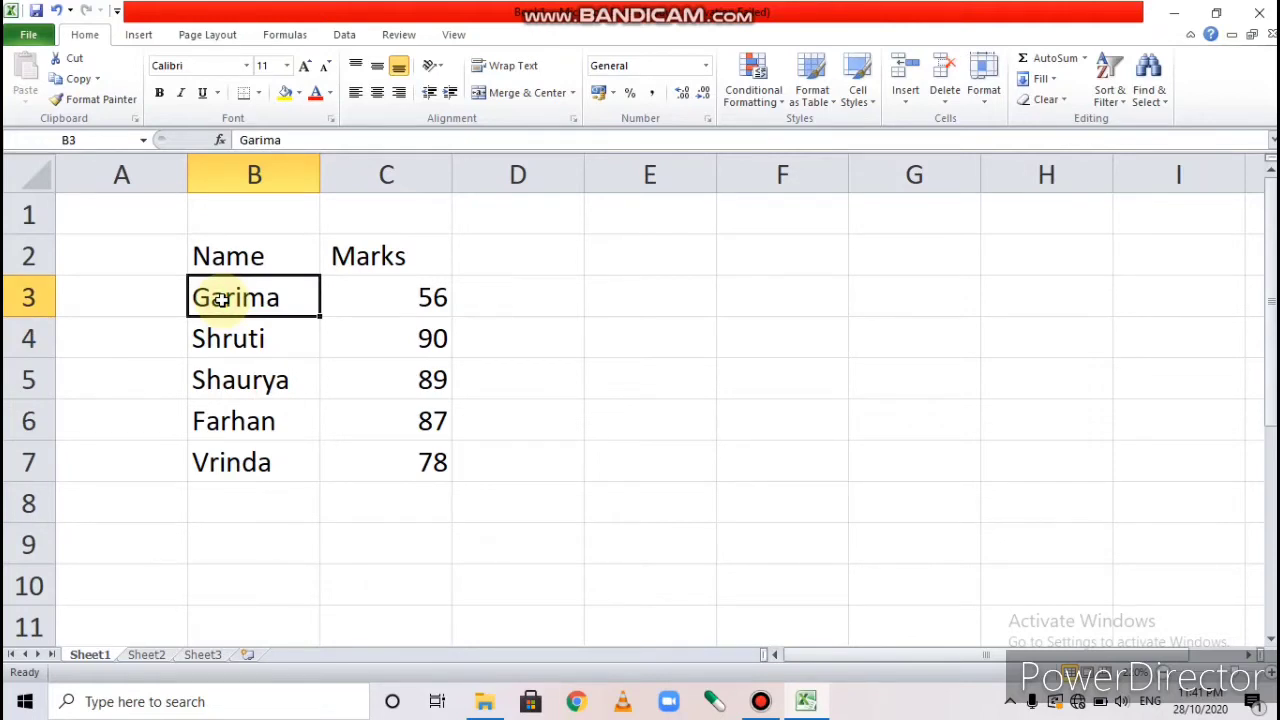
pyautogui.moveTo(222, 305); pyautogui.dragTo(397, 466)
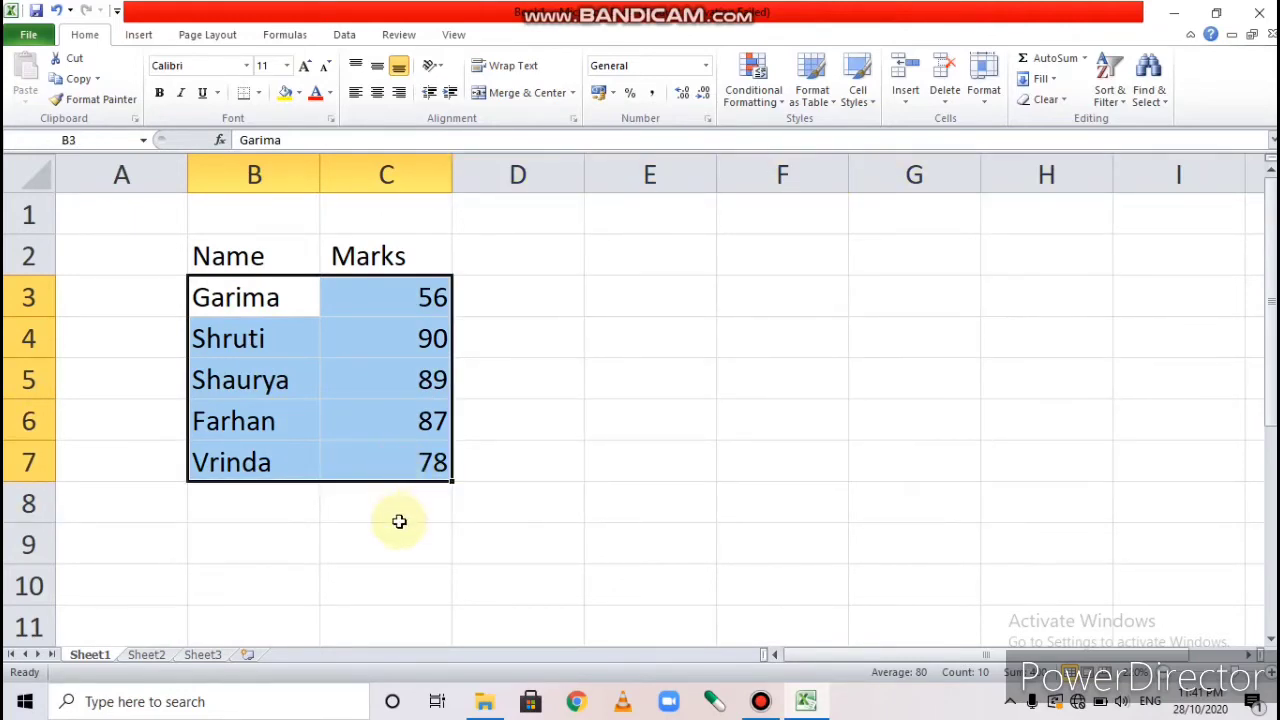
pyautogui.click(389, 556)
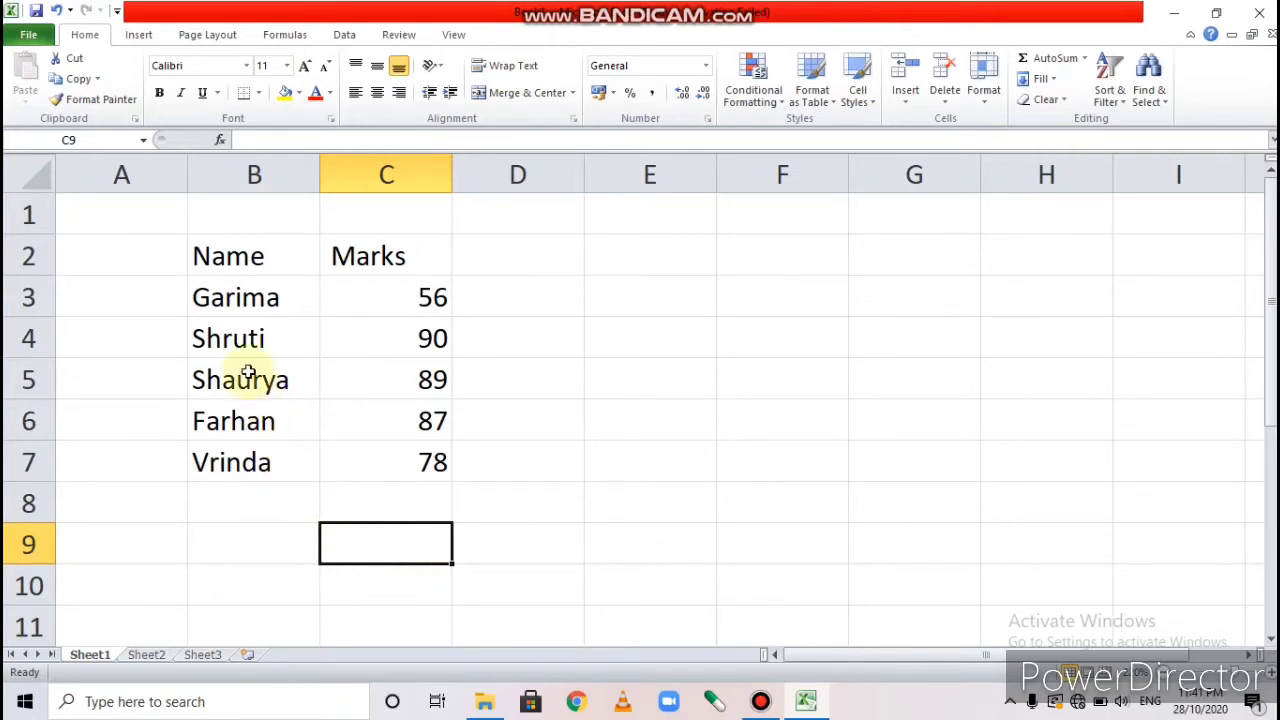
# Select the full table B2:C7 including its headers, then deselect it.
pyautogui.click(205, 256)
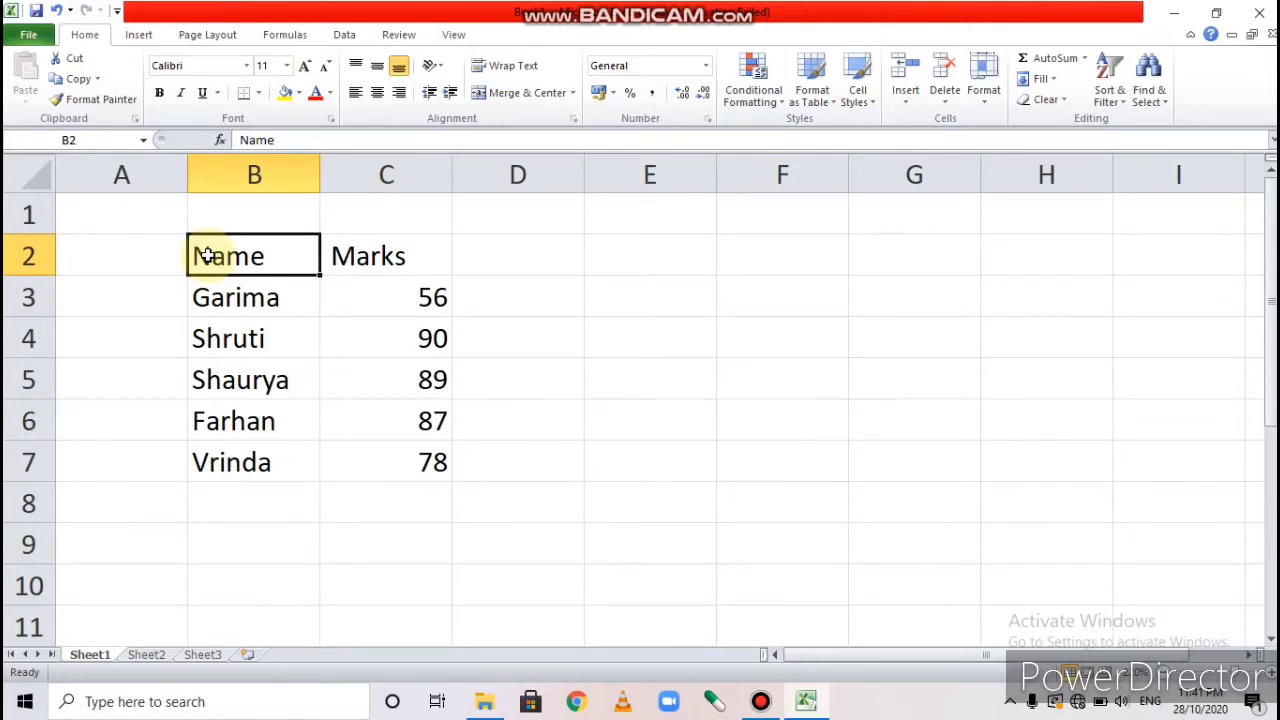
pyautogui.moveTo(208, 257); pyautogui.dragTo(407, 458)
pyautogui.click(521, 515)
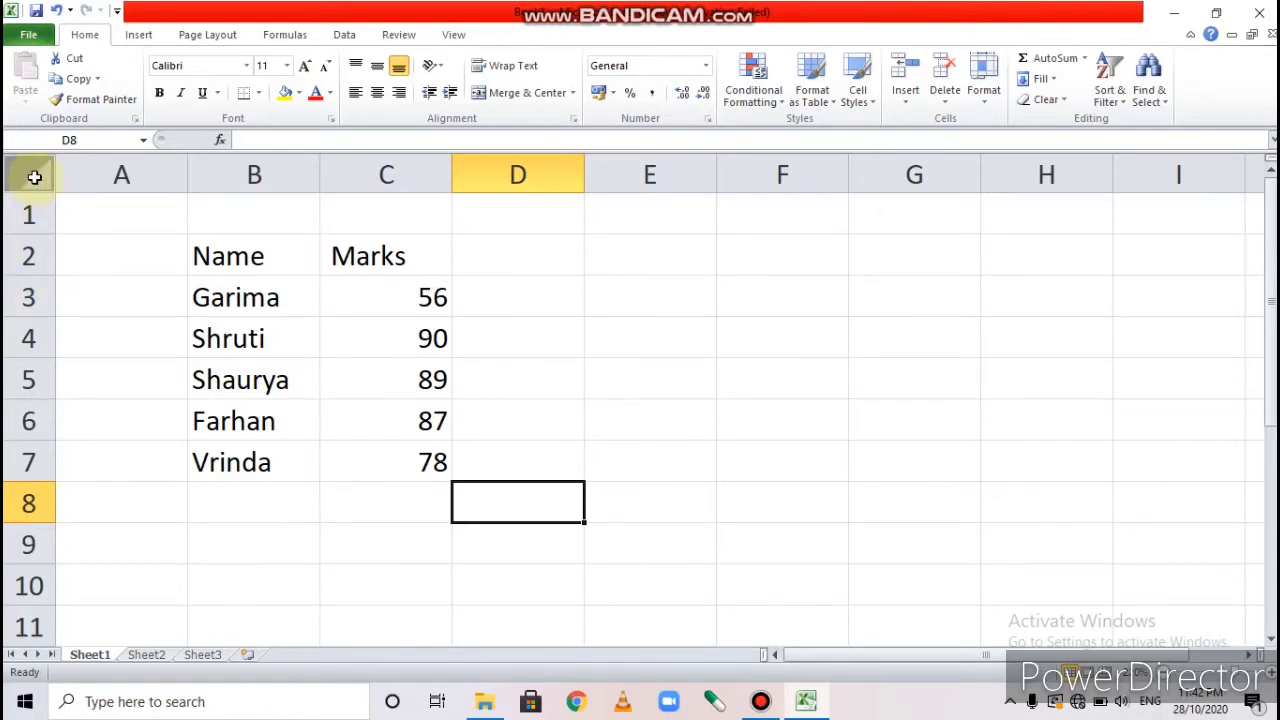
# Select the entire worksheet in two different ways, clearing the selection after each.
pyautogui.click(34, 177)
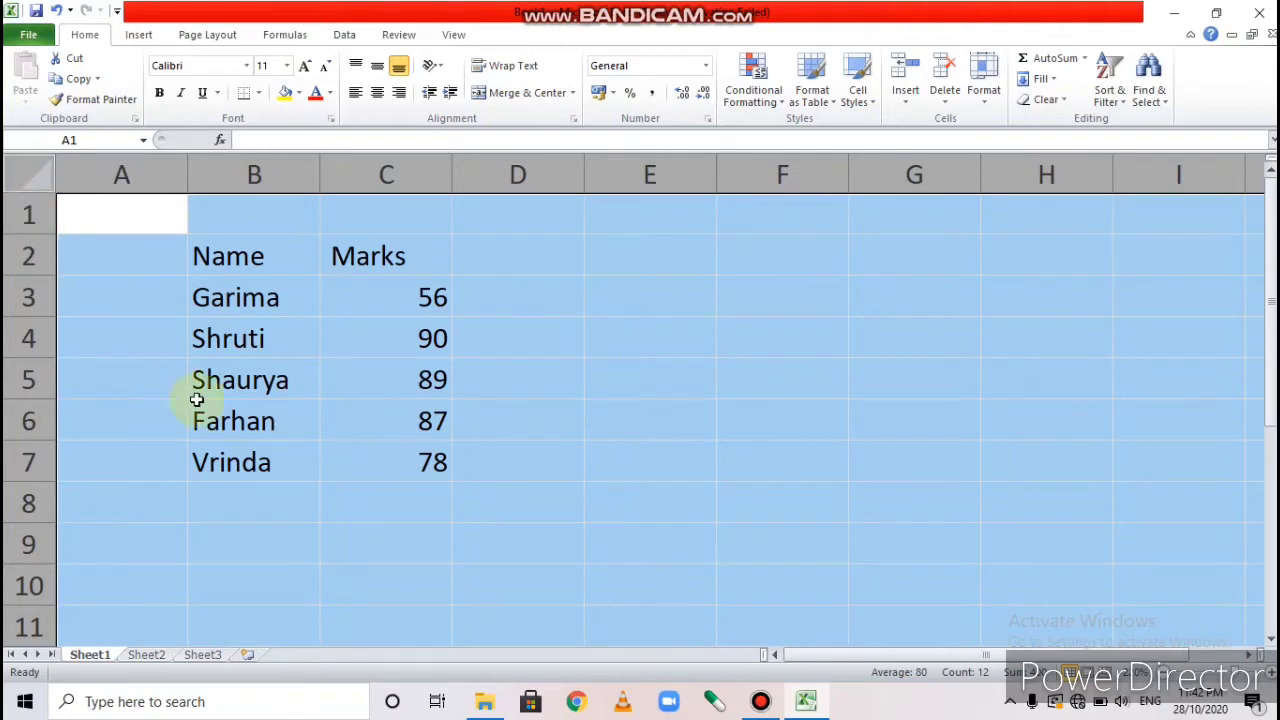
pyautogui.click(603, 504)
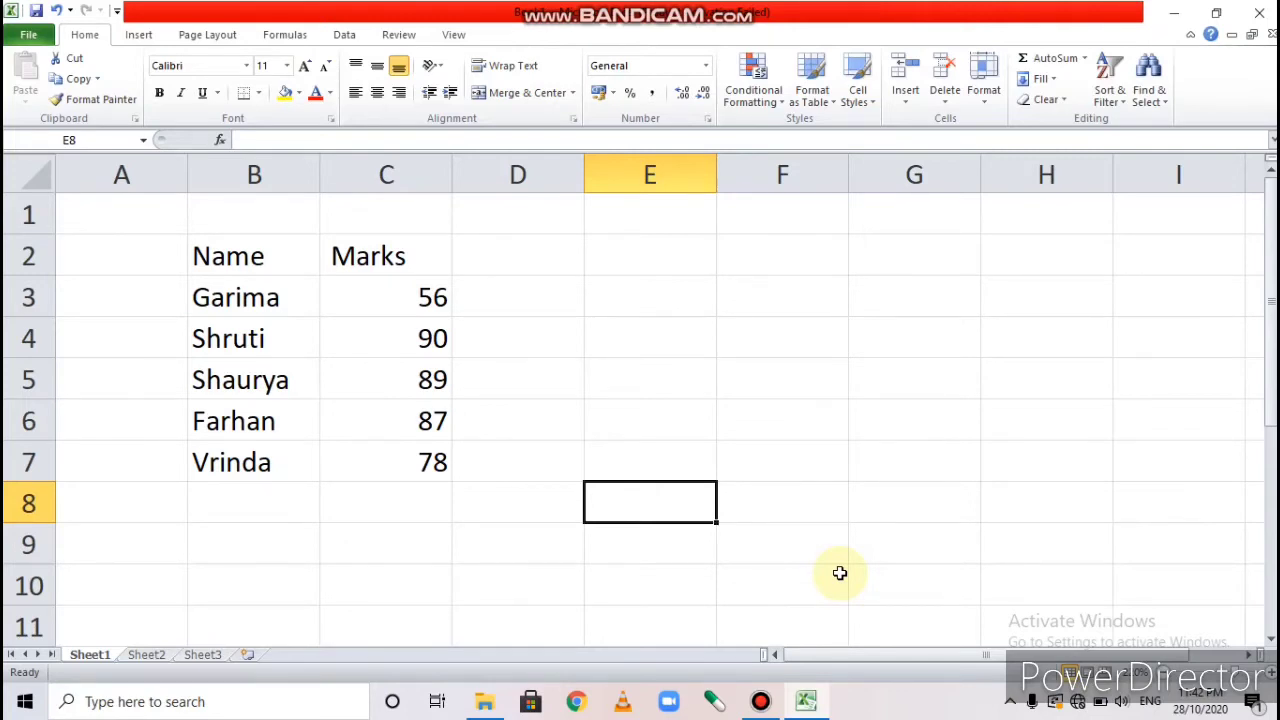
pyautogui.hotkey('ctrl', 'a')
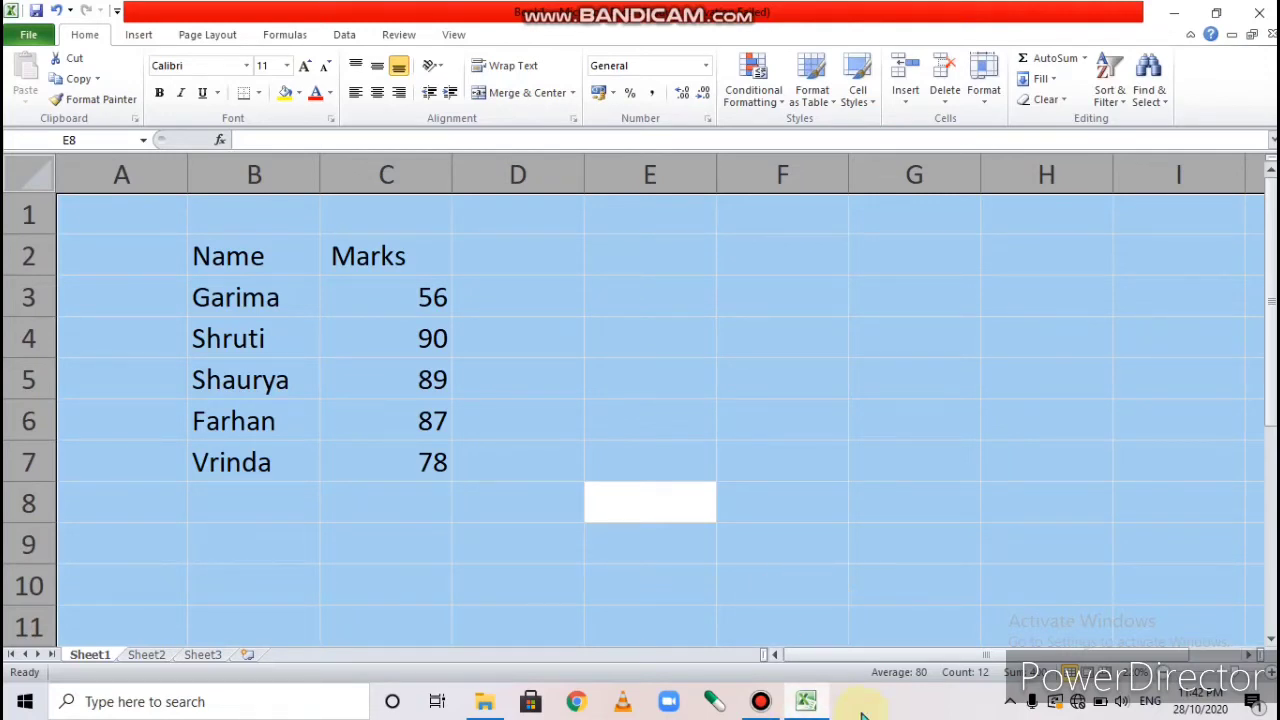
pyautogui.click(695, 437)
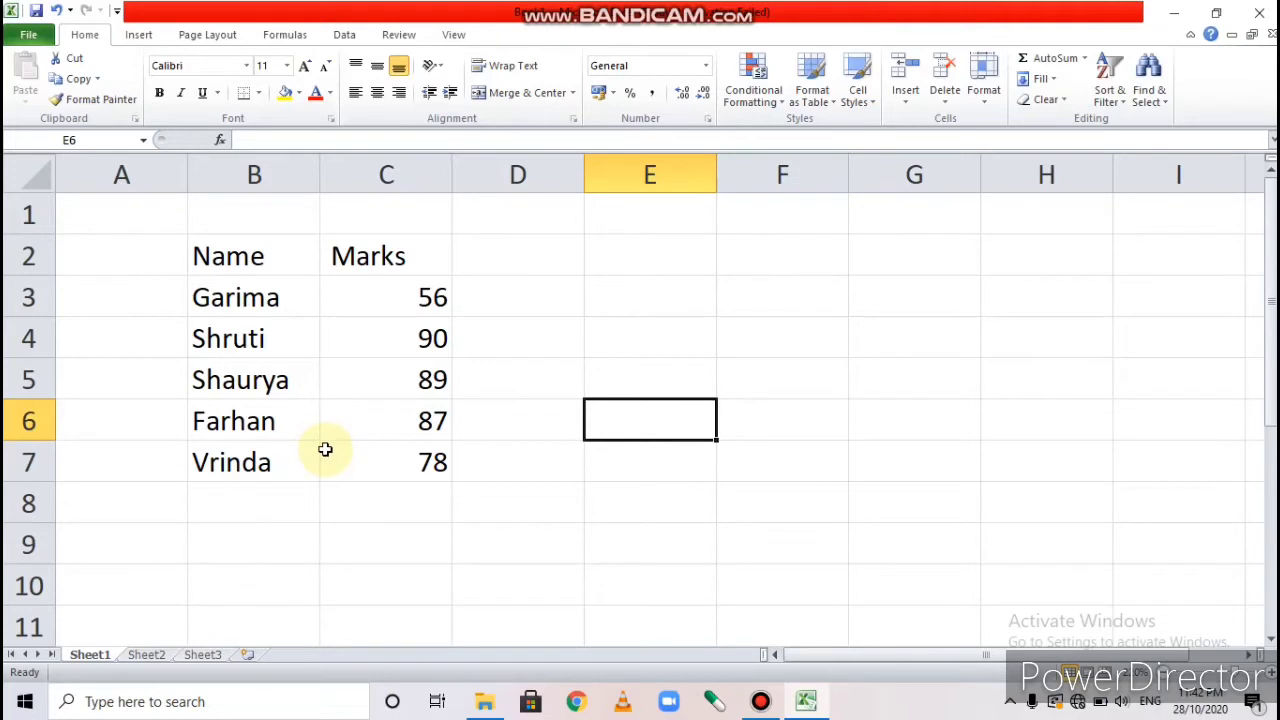
# Select whole columns one at a time: B, D, E, F and E again.
pyautogui.click(268, 175)
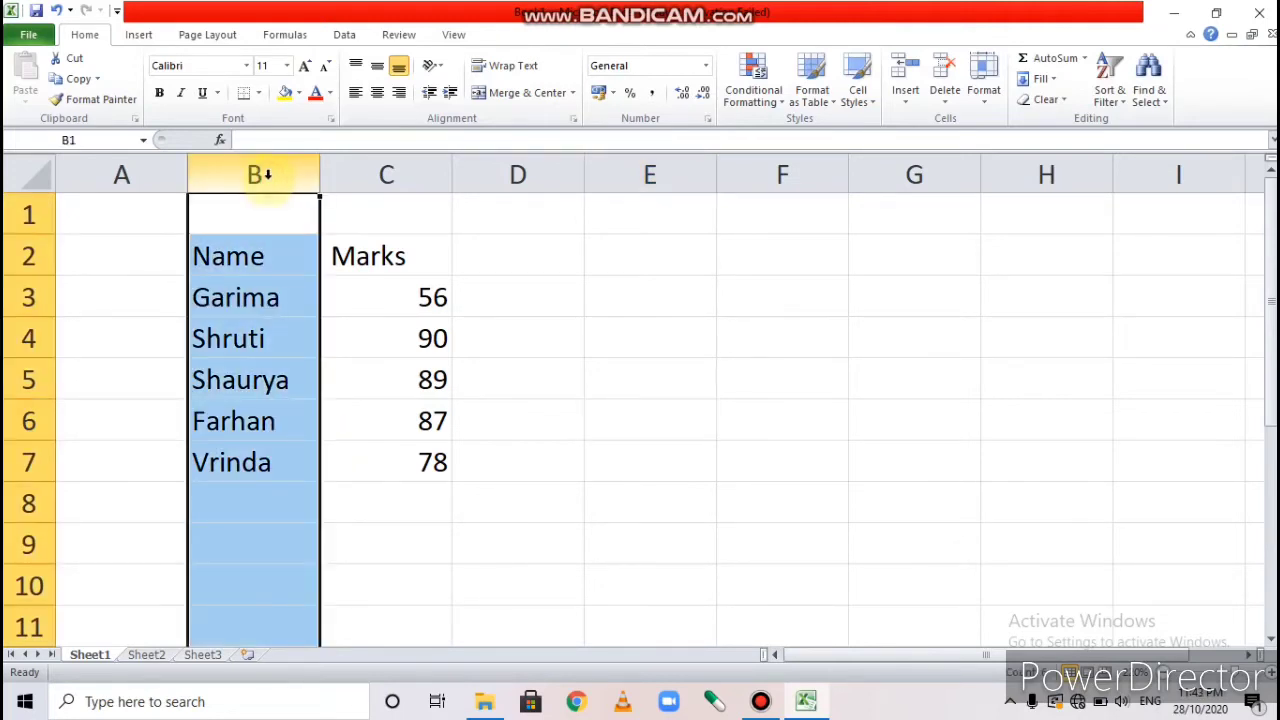
pyautogui.click(521, 175)
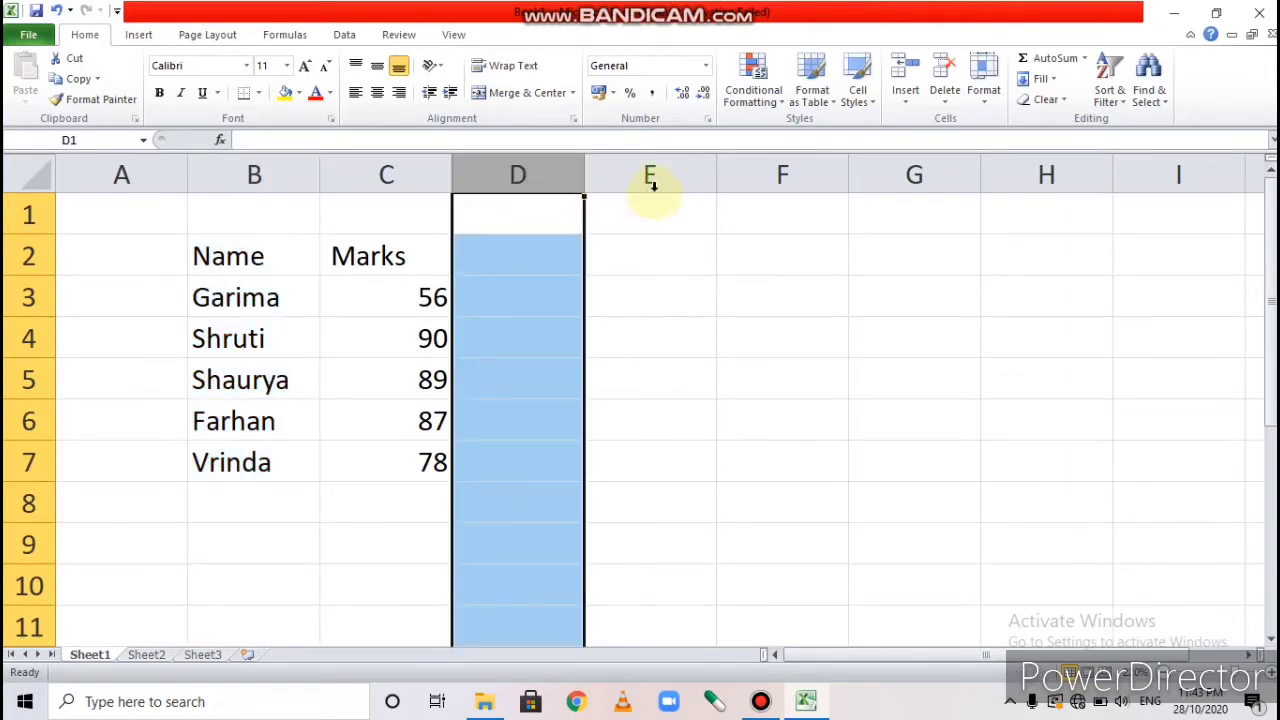
pyautogui.click(651, 178)
pyautogui.click(788, 172)
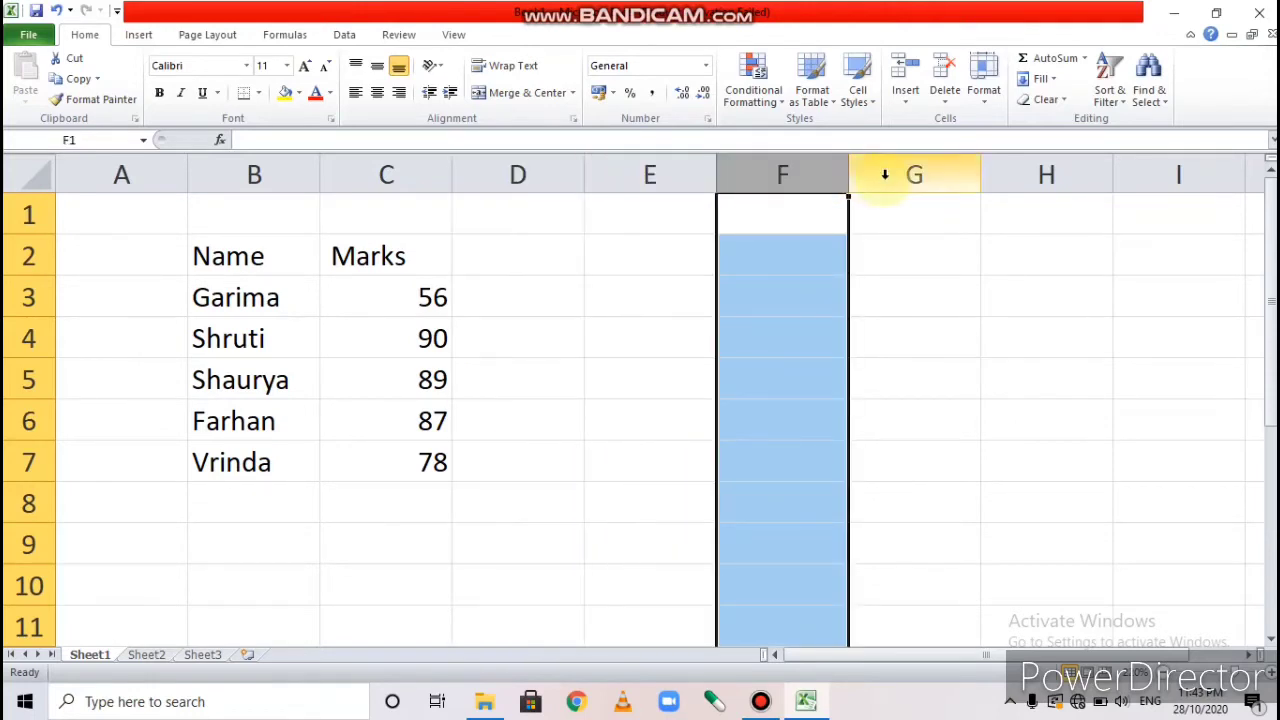
pyautogui.click(640, 172)
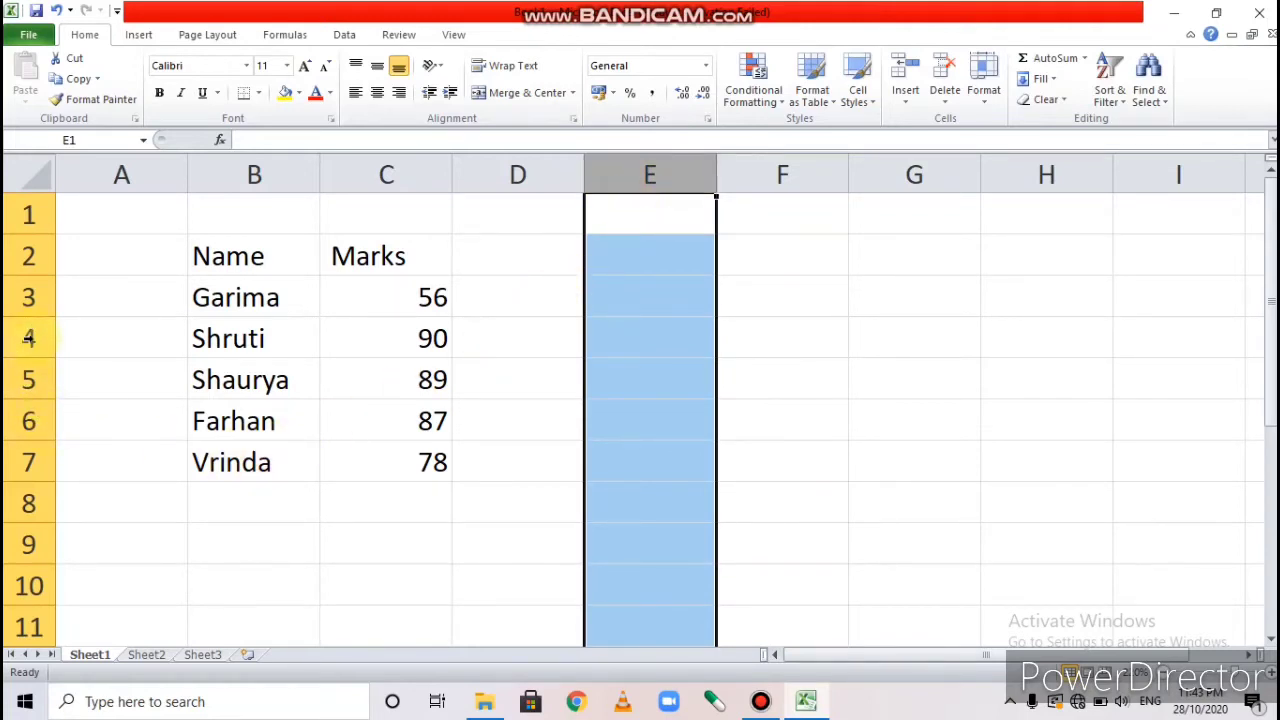
# Select entire rows one at a time, including rows 4, 3, 2, 5 and 8, then clear the selection.
pyautogui.click(28, 338)
pyautogui.click(28, 297)
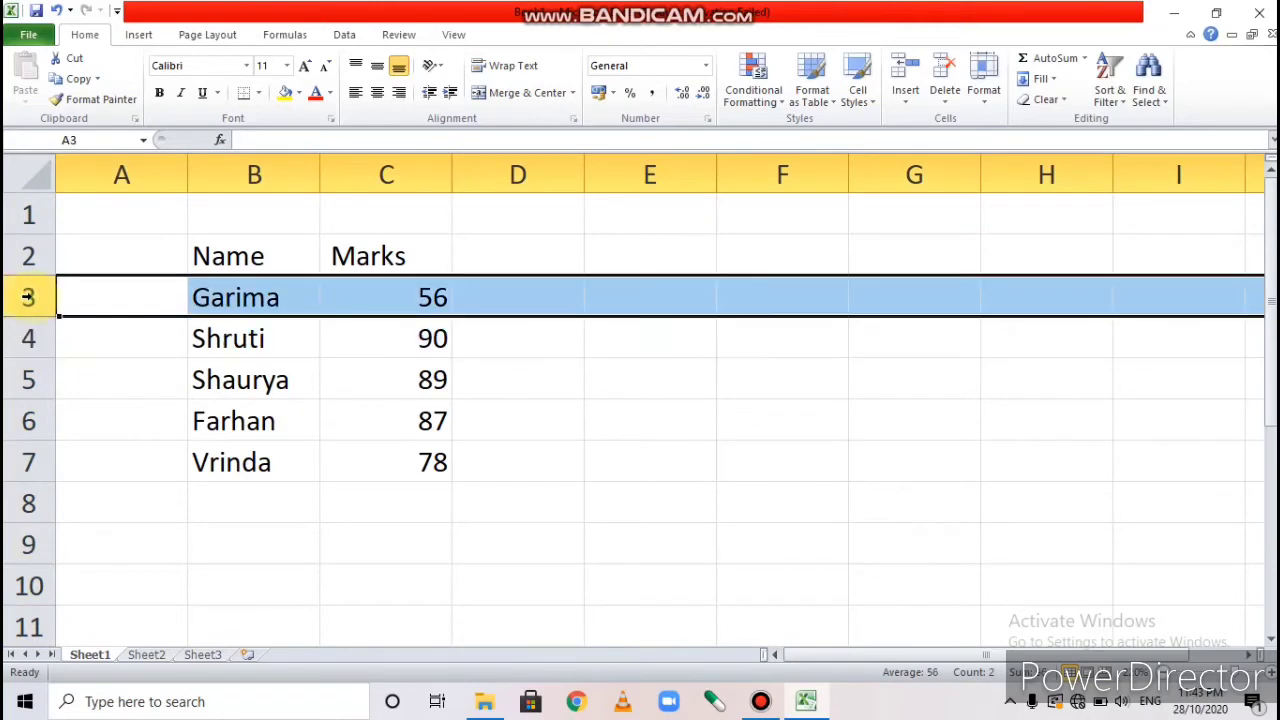
pyautogui.click(28, 256)
pyautogui.click(28, 378)
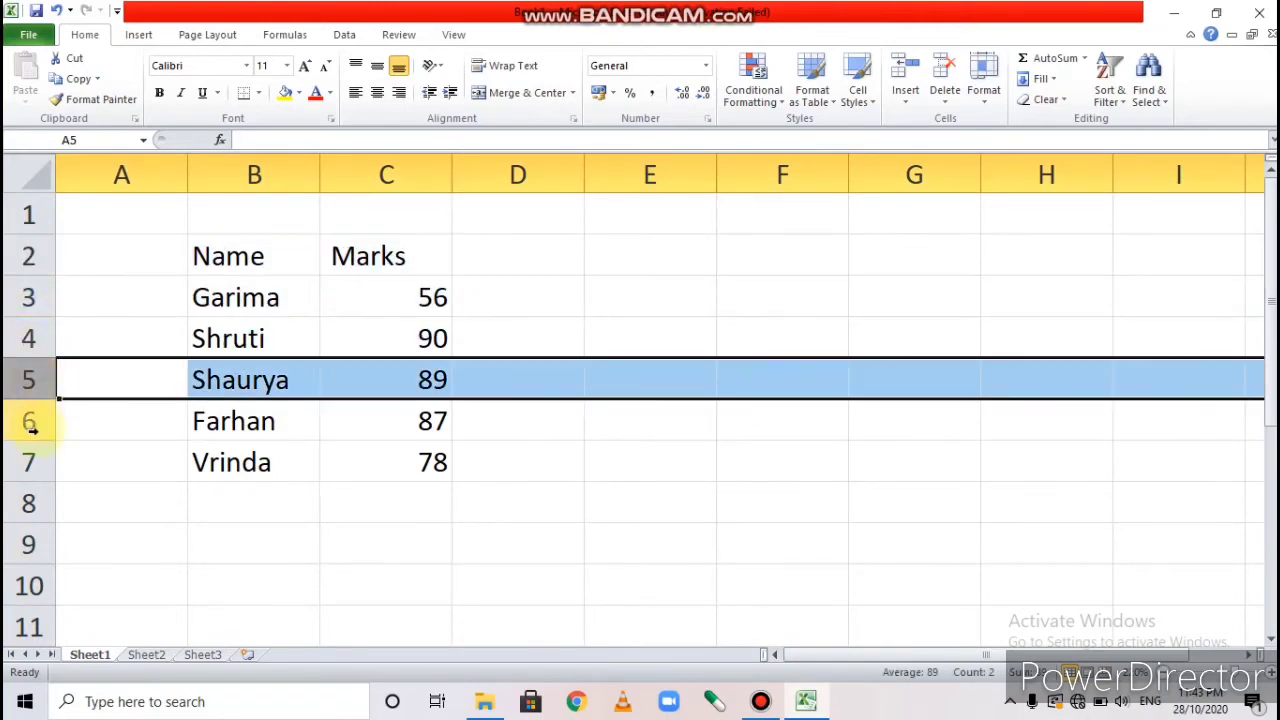
pyautogui.click(30, 483)
pyautogui.click(29, 505)
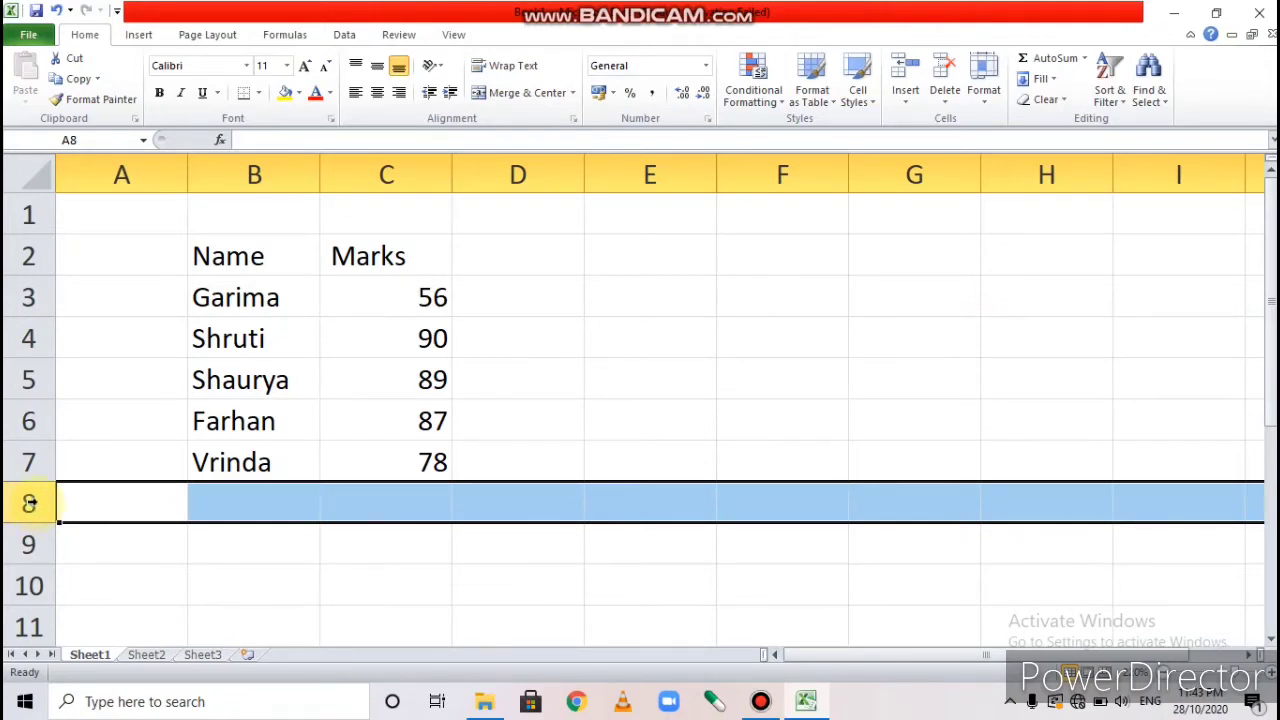
pyautogui.click(632, 475)
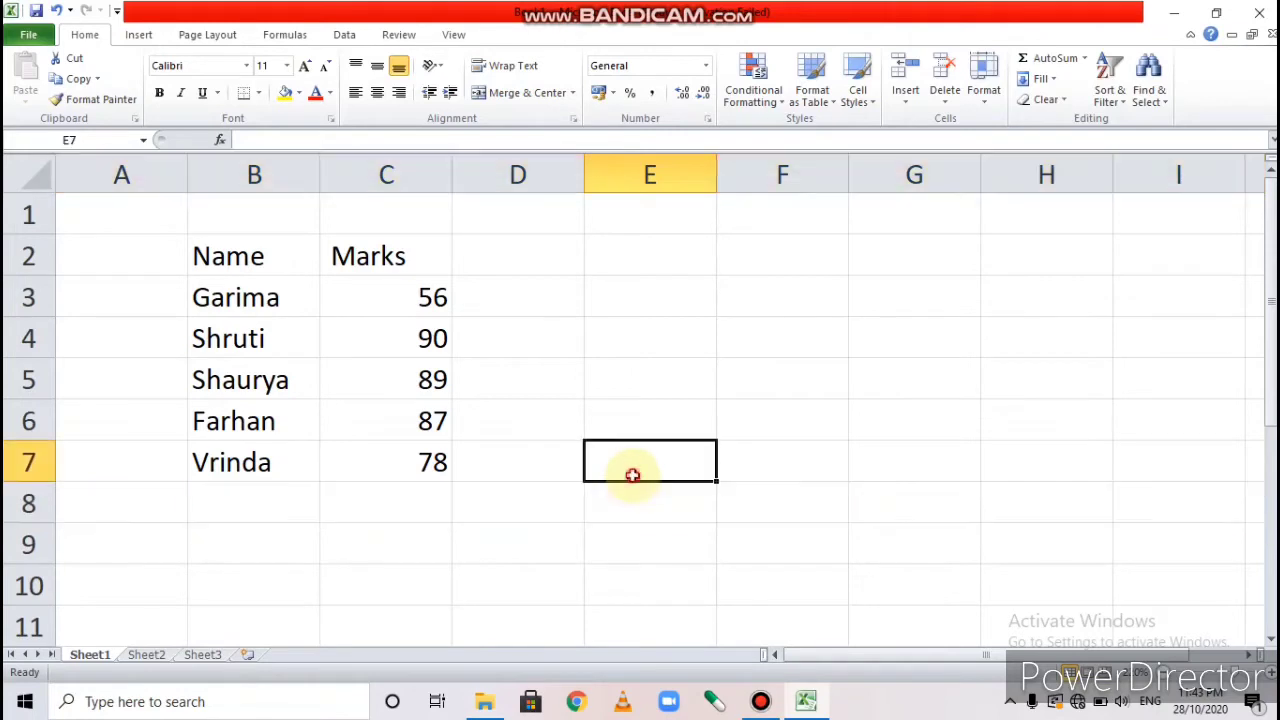
# Open cell B3 for editing and select its whole text.
pyautogui.doubleClick(263, 301)
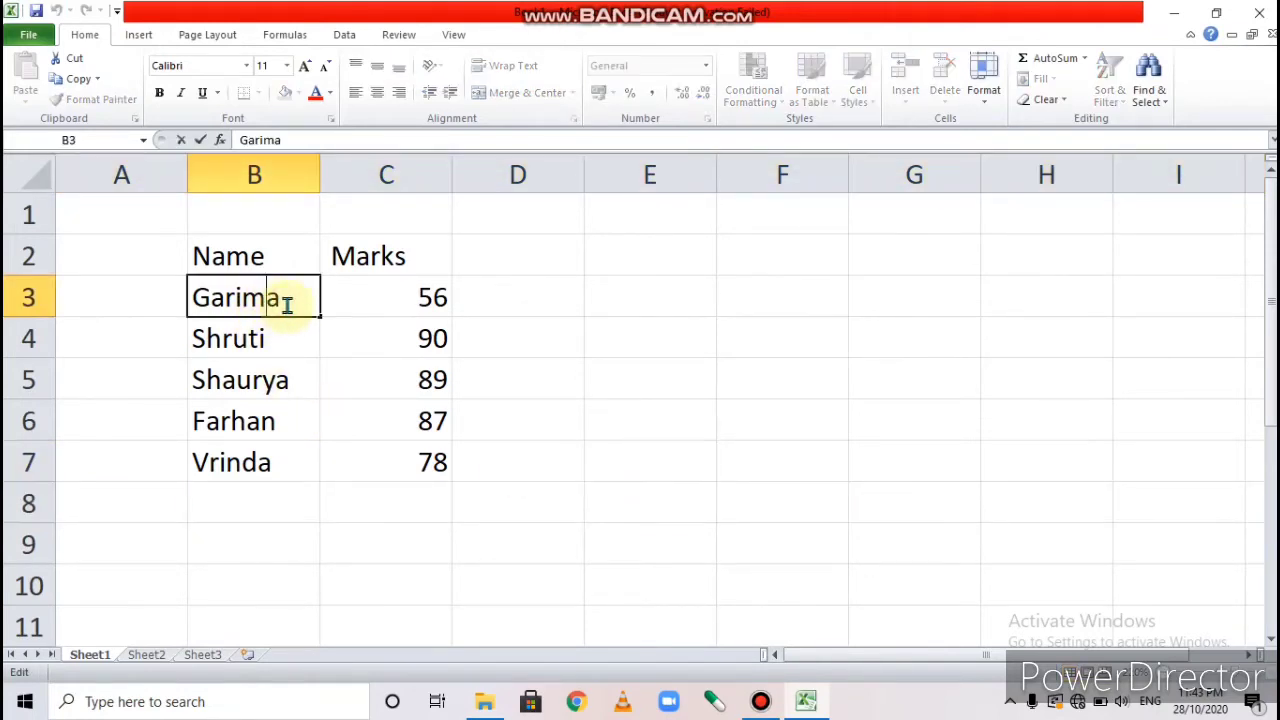
pyautogui.moveTo(287, 303); pyautogui.dragTo(188, 298)
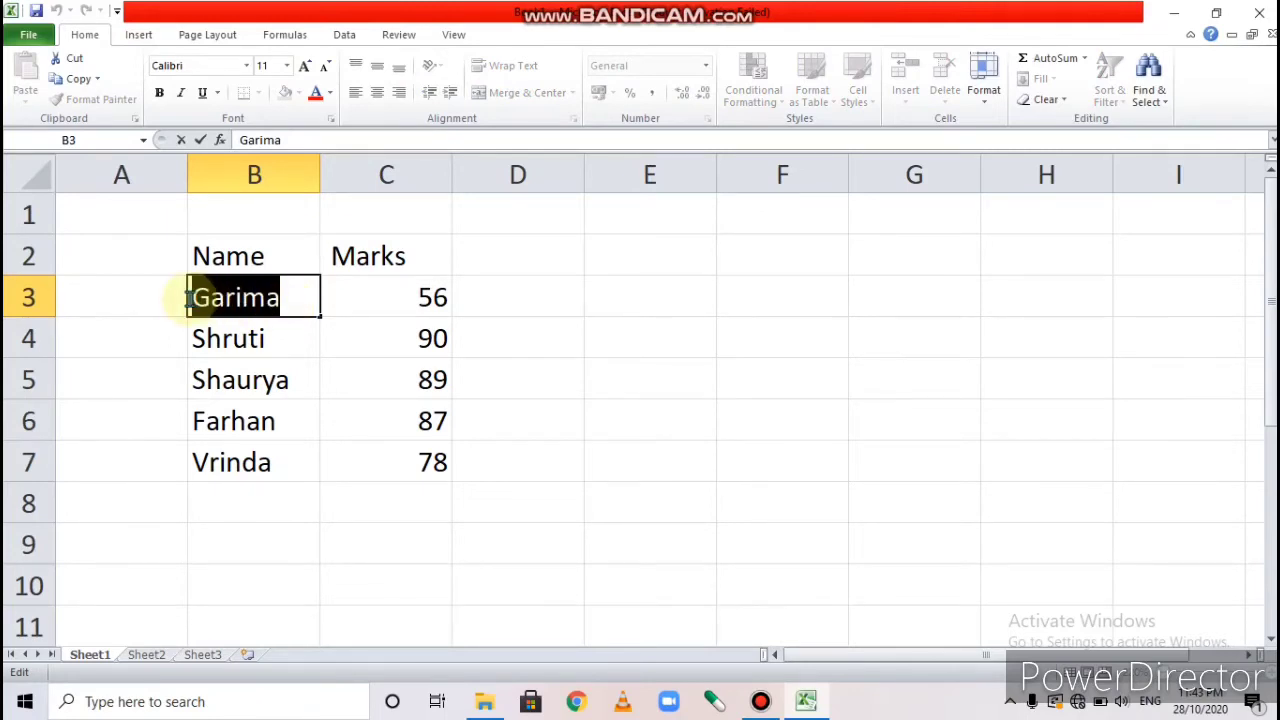
# Leave cell editing and select single cells one at a time: B3, B4, its neighbour C4, B4 again and E4.
pyautogui.click(807, 450)
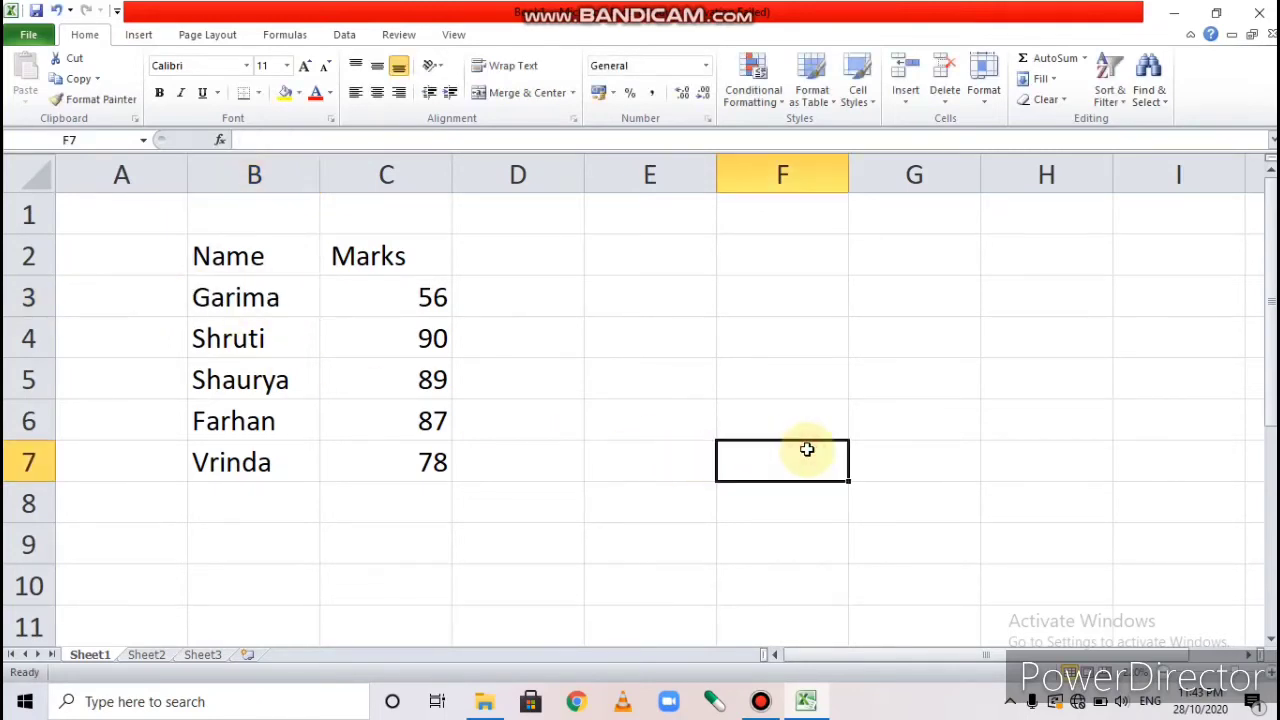
pyautogui.click(233, 295)
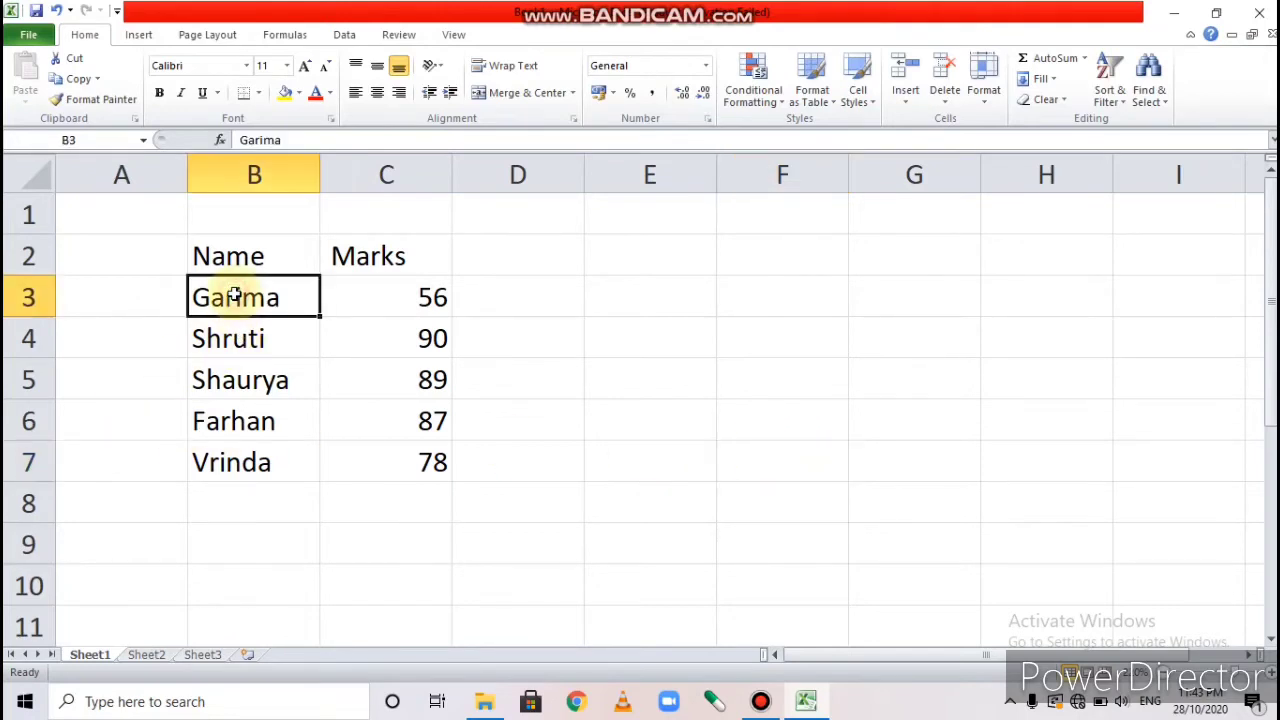
pyautogui.click(294, 340)
pyautogui.press('Right')
pyautogui.press('Left')
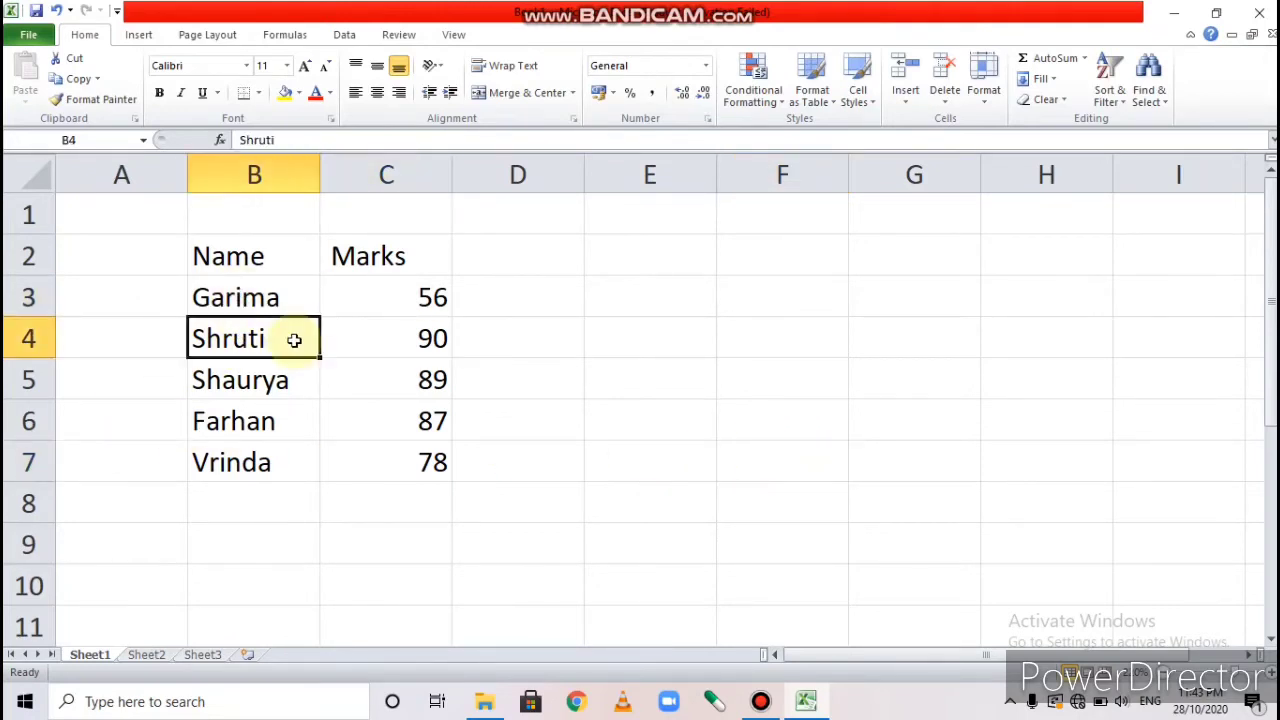
pyautogui.press('Right')
pyautogui.press('Left')
pyautogui.click(594, 331)
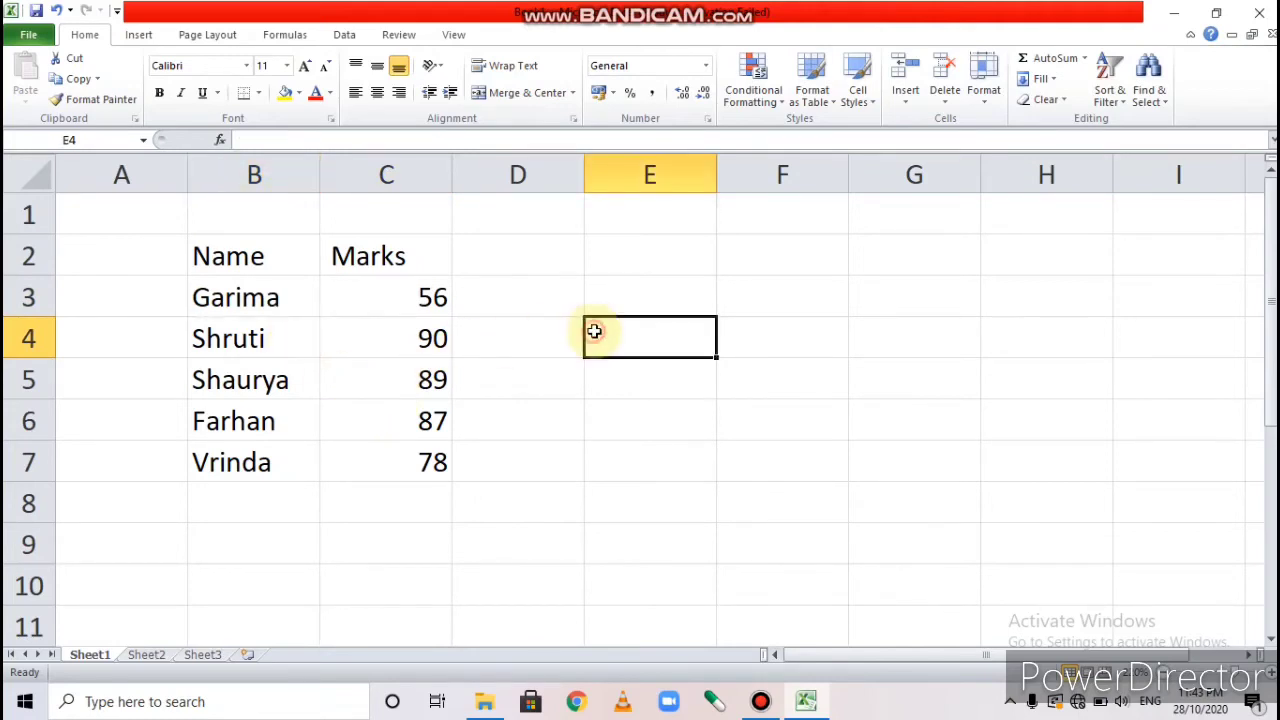
# Select the Name and Marks table as the range B2:C7, then clear the selection.
pyautogui.click(226, 258)
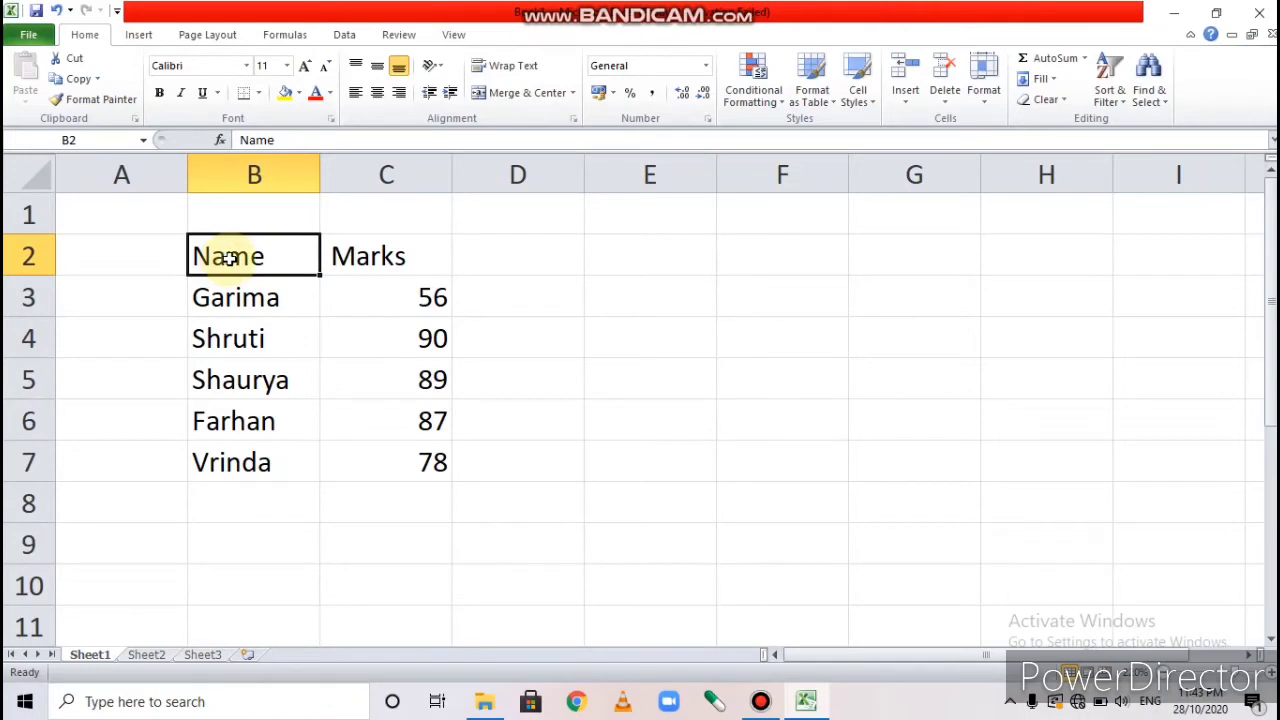
pyautogui.moveTo(249, 262); pyautogui.dragTo(399, 461)
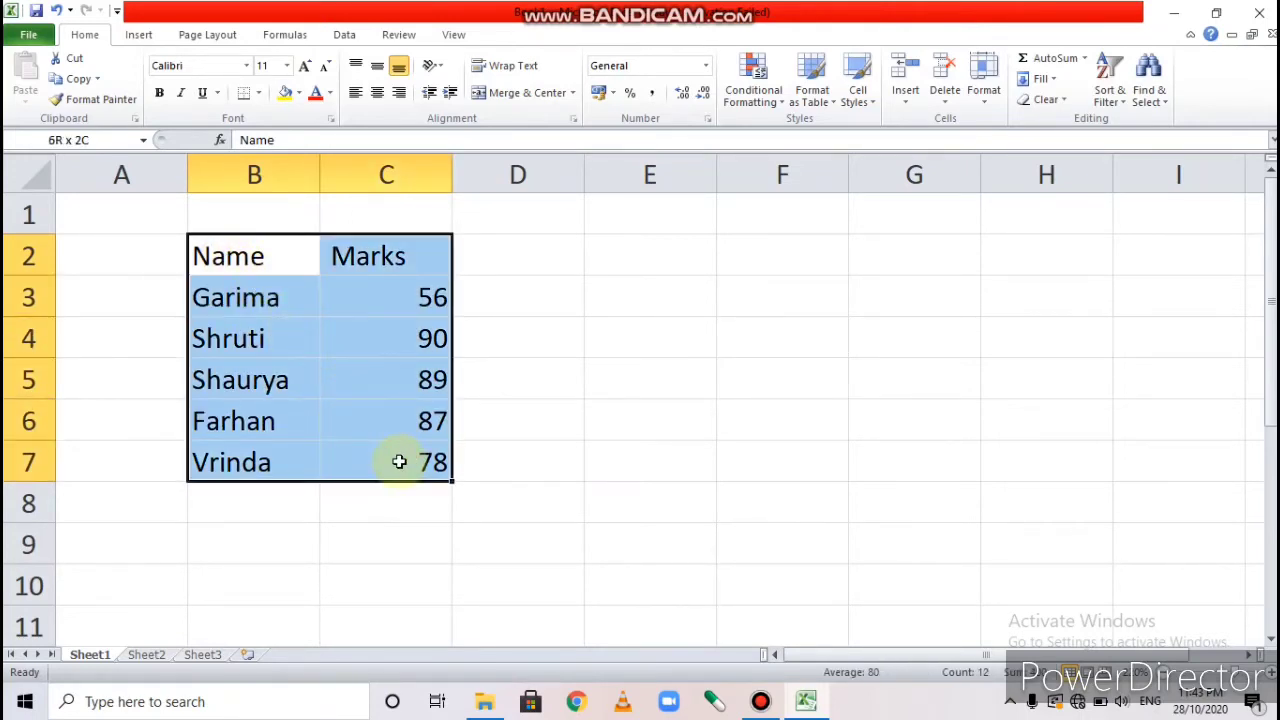
pyautogui.moveTo(399, 461); pyautogui.dragTo(399, 461)
pyautogui.click(758, 424)
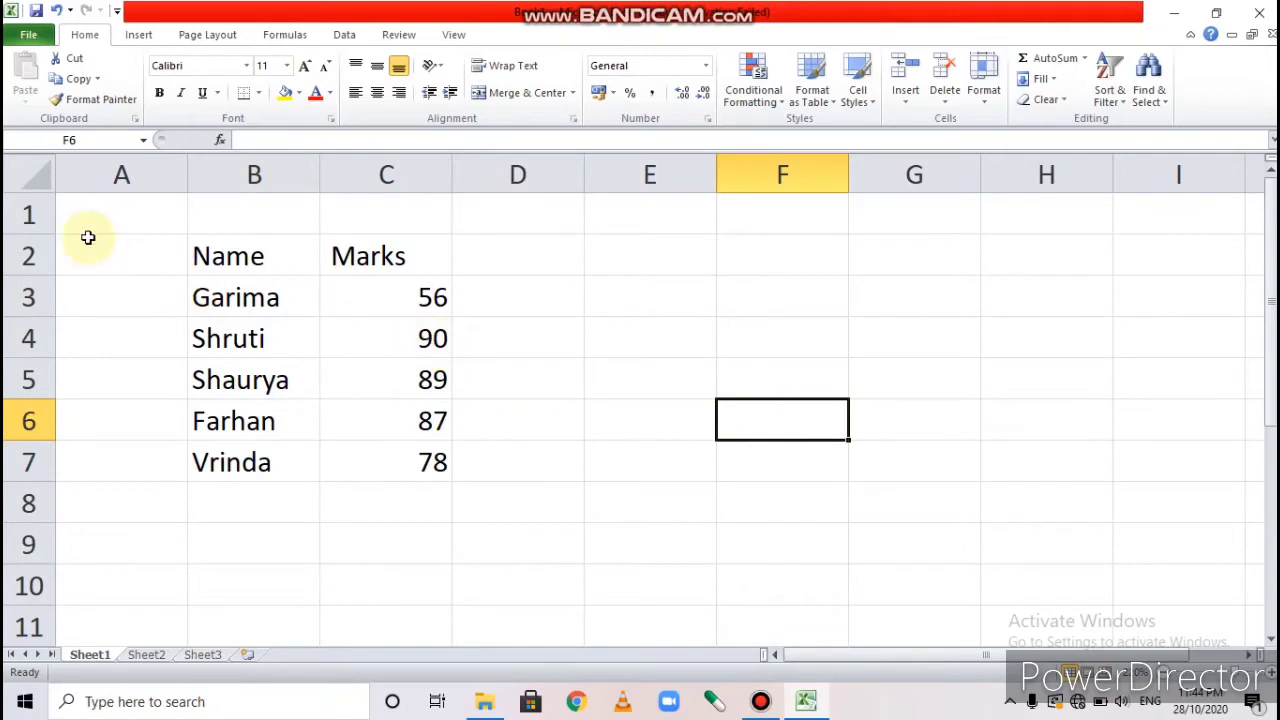
# Select the whole worksheet twice, using a different method each time, and clear the selection after each.
pyautogui.click(31, 177)
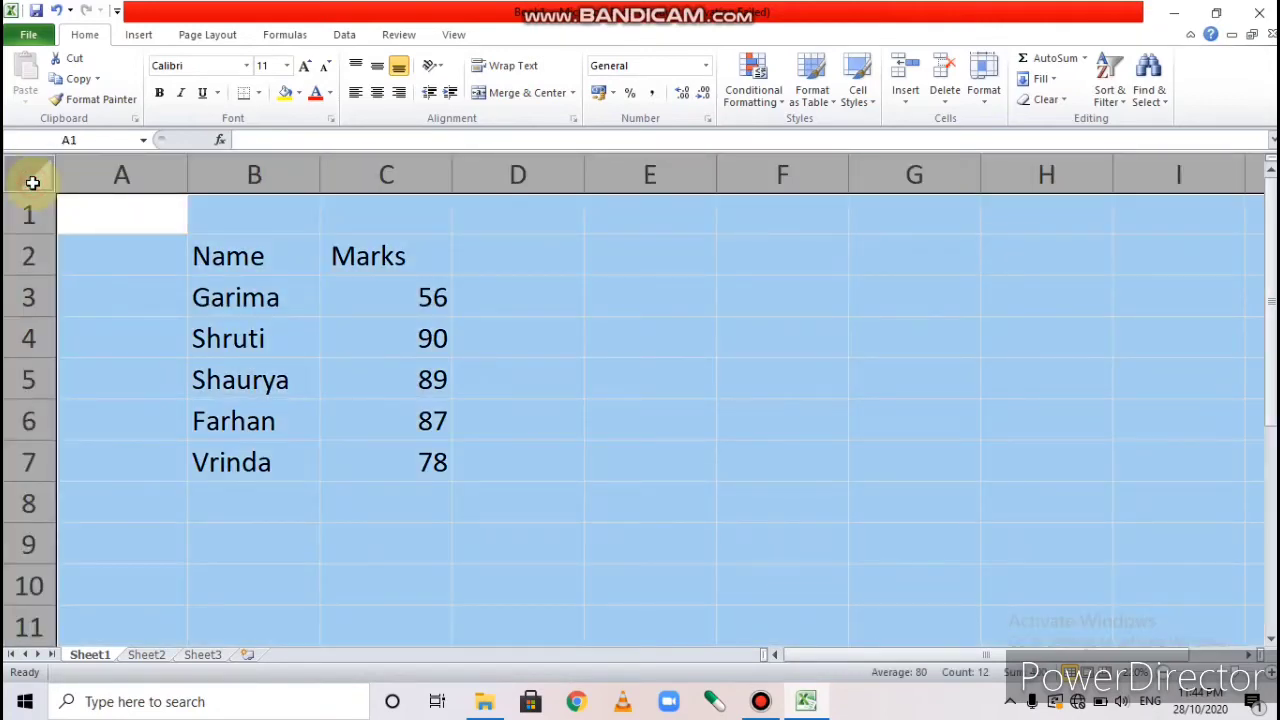
pyautogui.click(753, 460)
pyautogui.hotkey('ctrl', 'a')
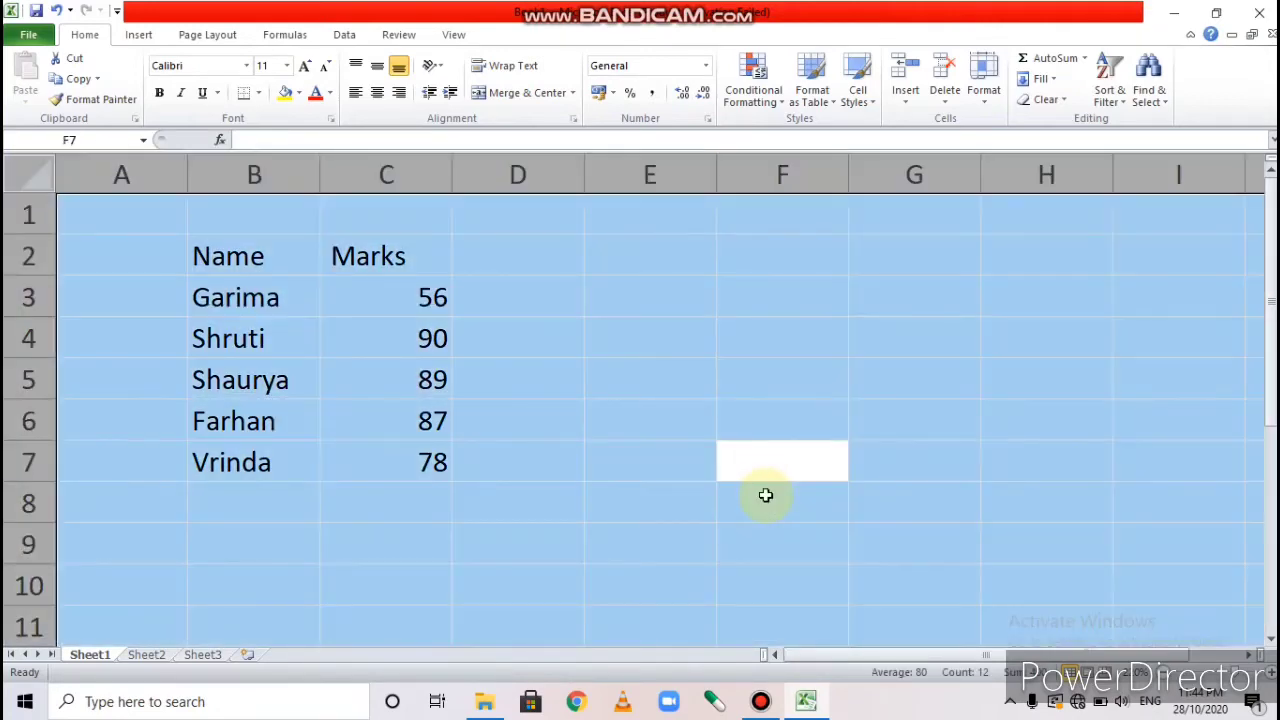
pyautogui.click(655, 380)
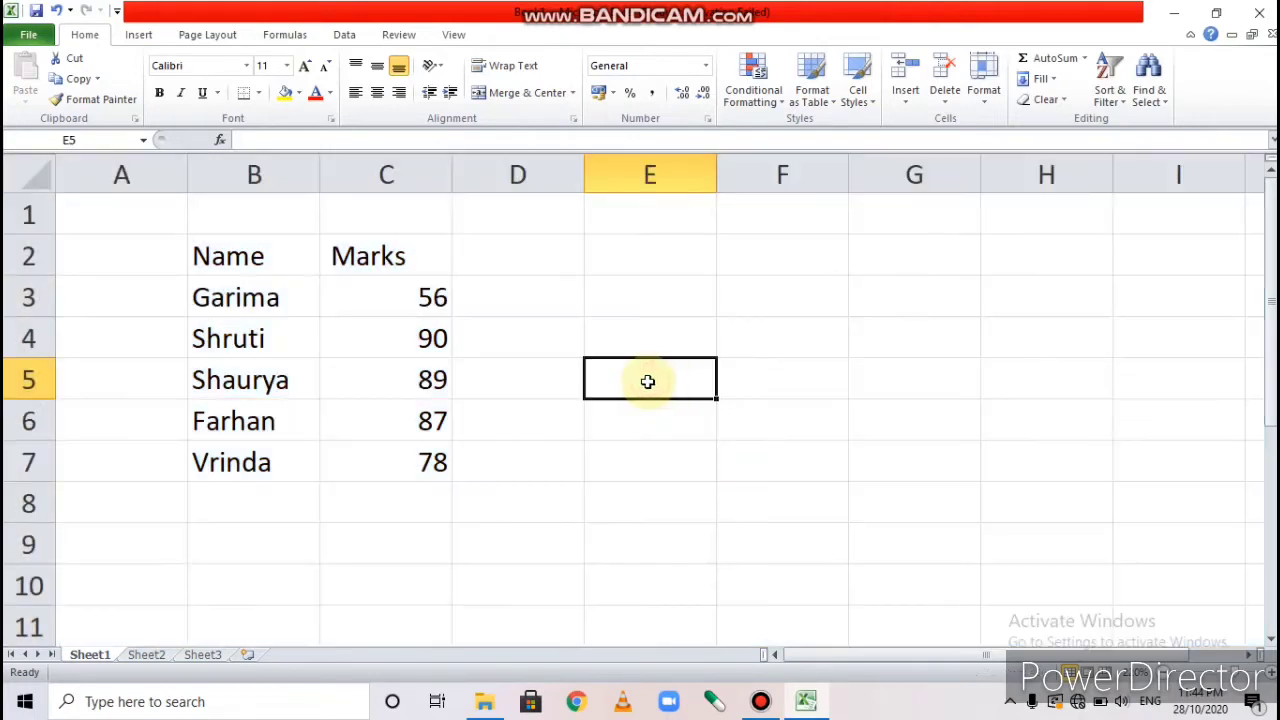
# Select the whole of column B, then the whole of row 4.
pyautogui.click(256, 173)
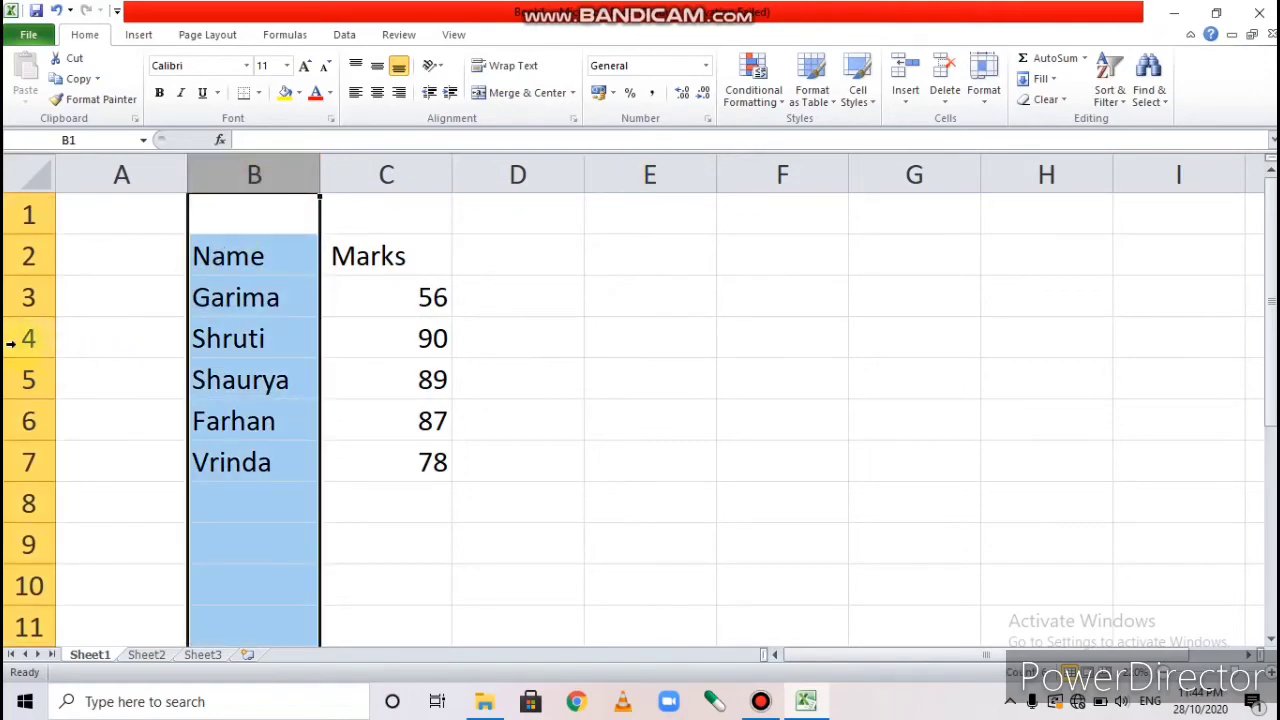
pyautogui.click(28, 345)
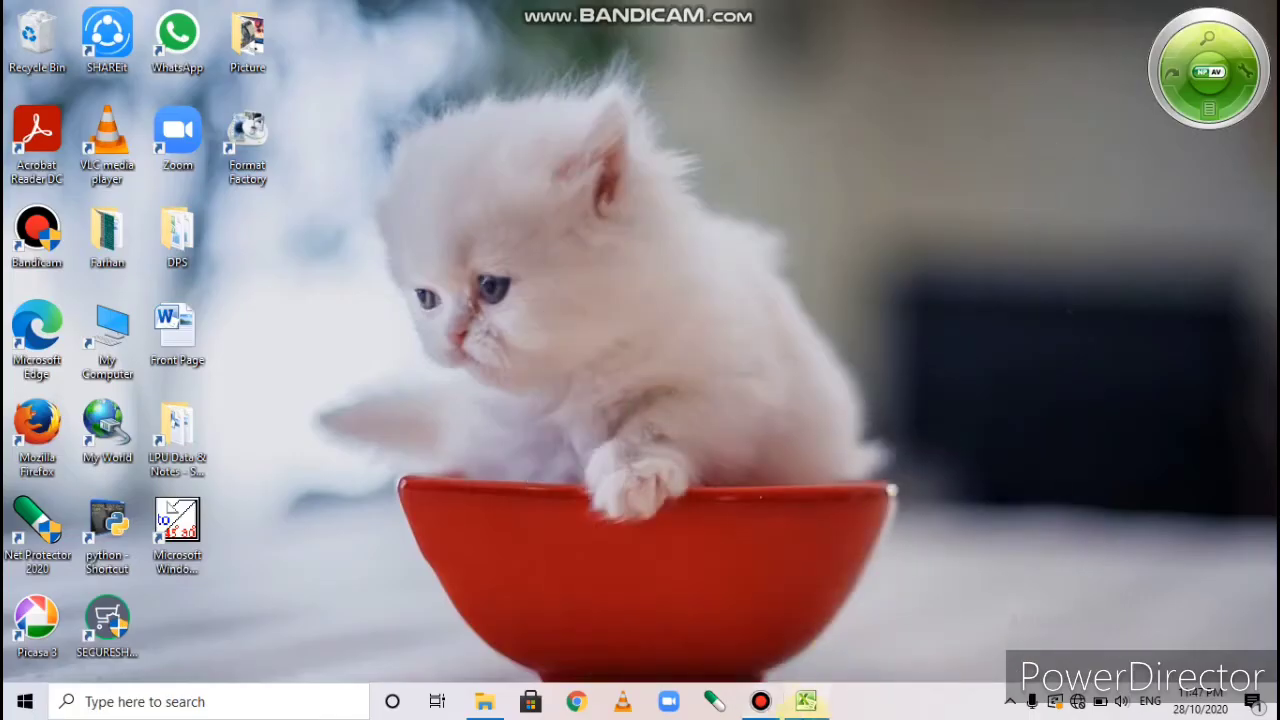
# Switch back to the Excel workbook and discard the uncommitted entry in cell B3.
pyautogui.click(806, 701)
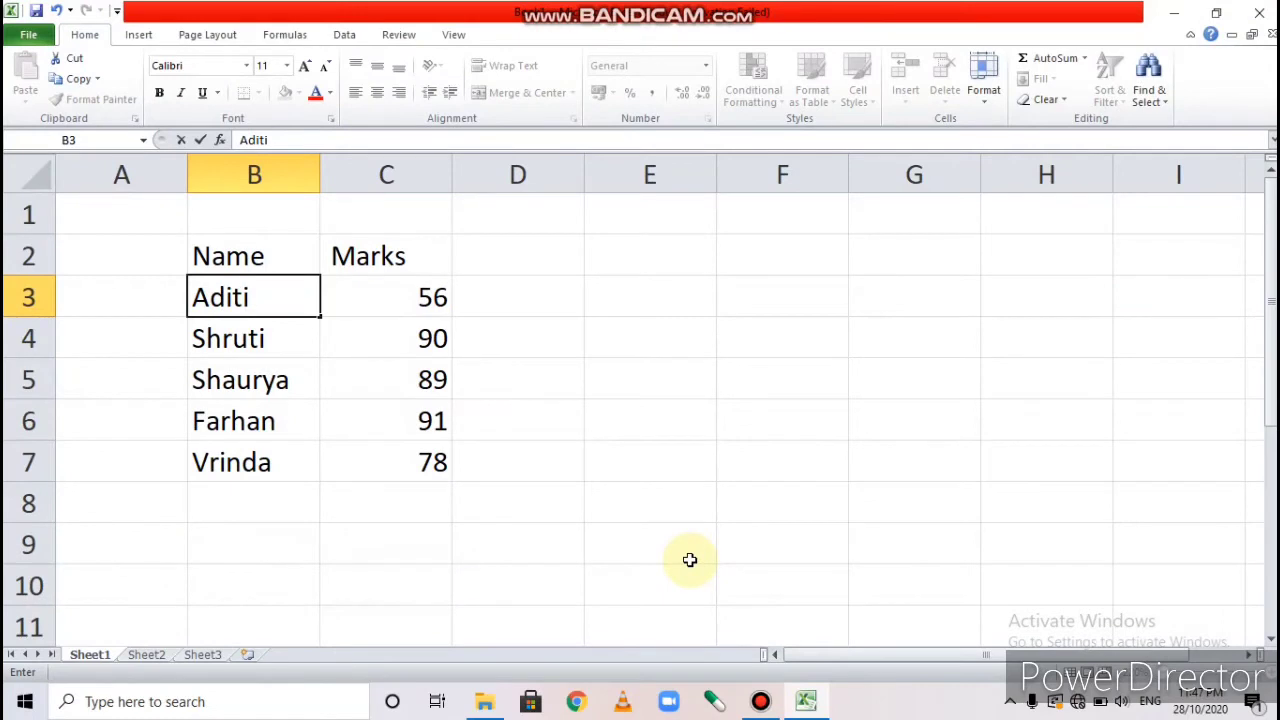
pyautogui.press('Escape')
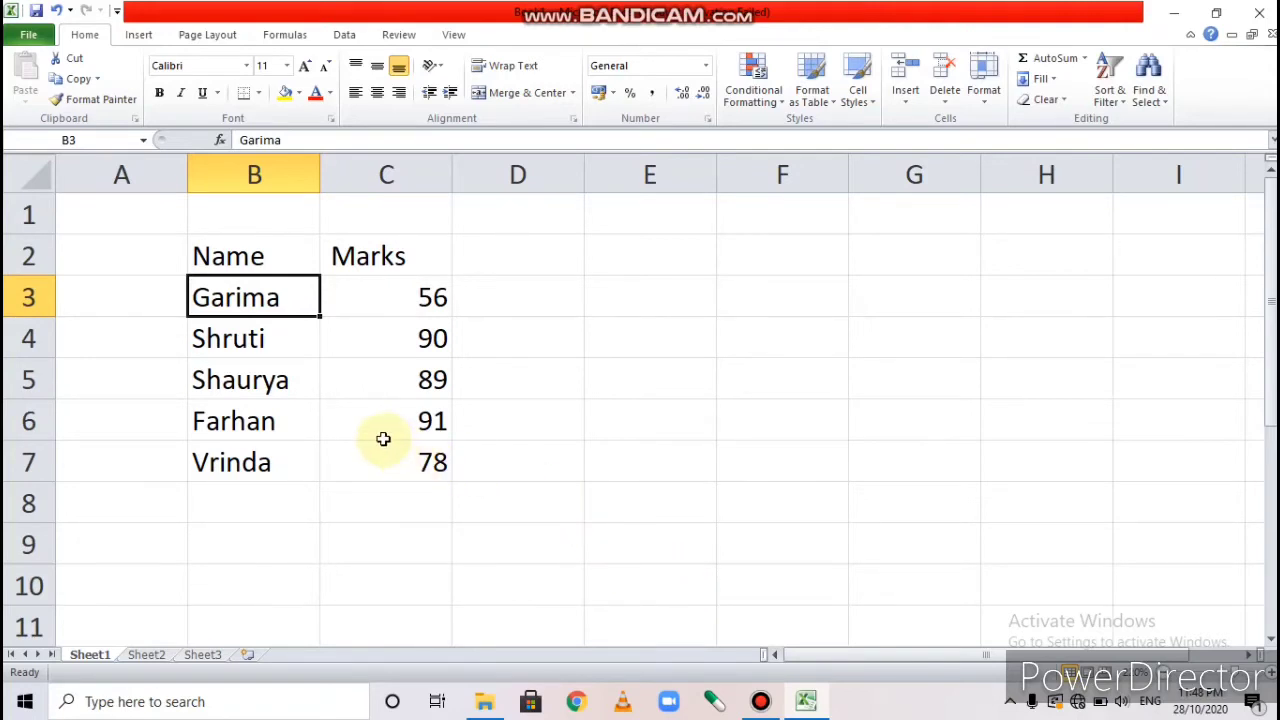
# Replace the marks in cell C6 with 87.
pyautogui.click(284, 345)
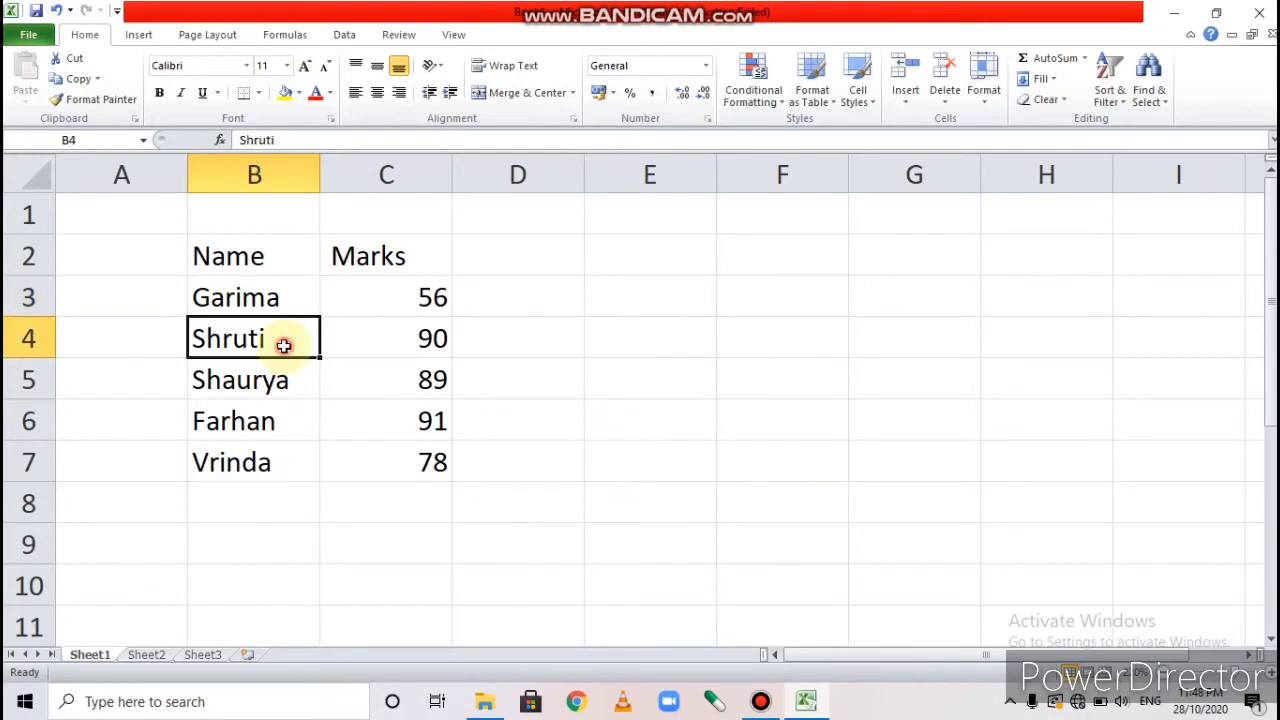
pyautogui.click(430, 422)
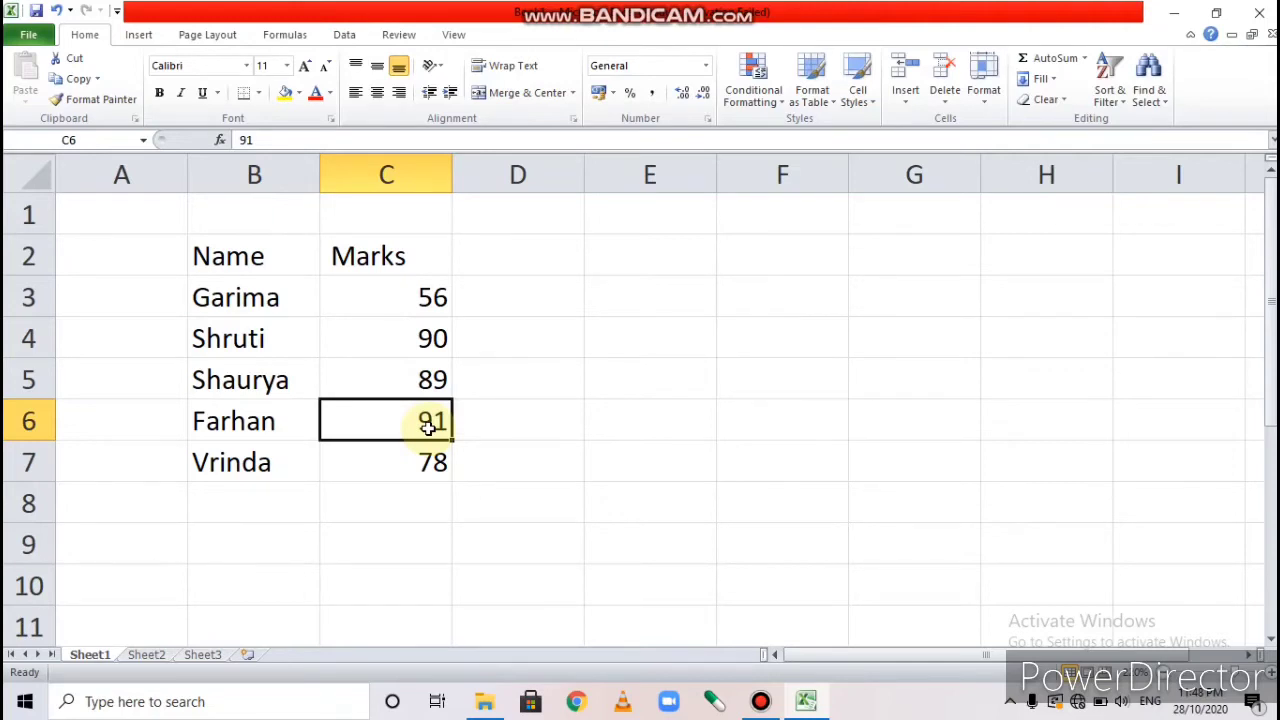
pyautogui.write('87')
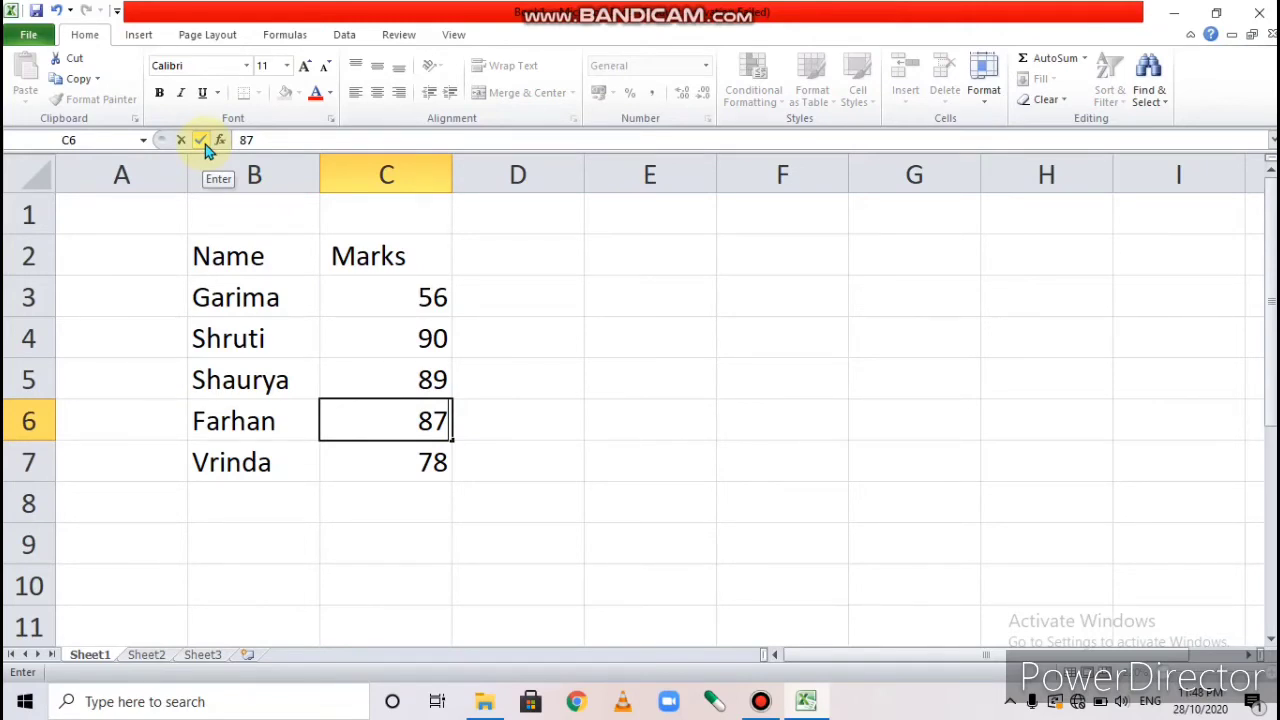
pyautogui.press('Return')
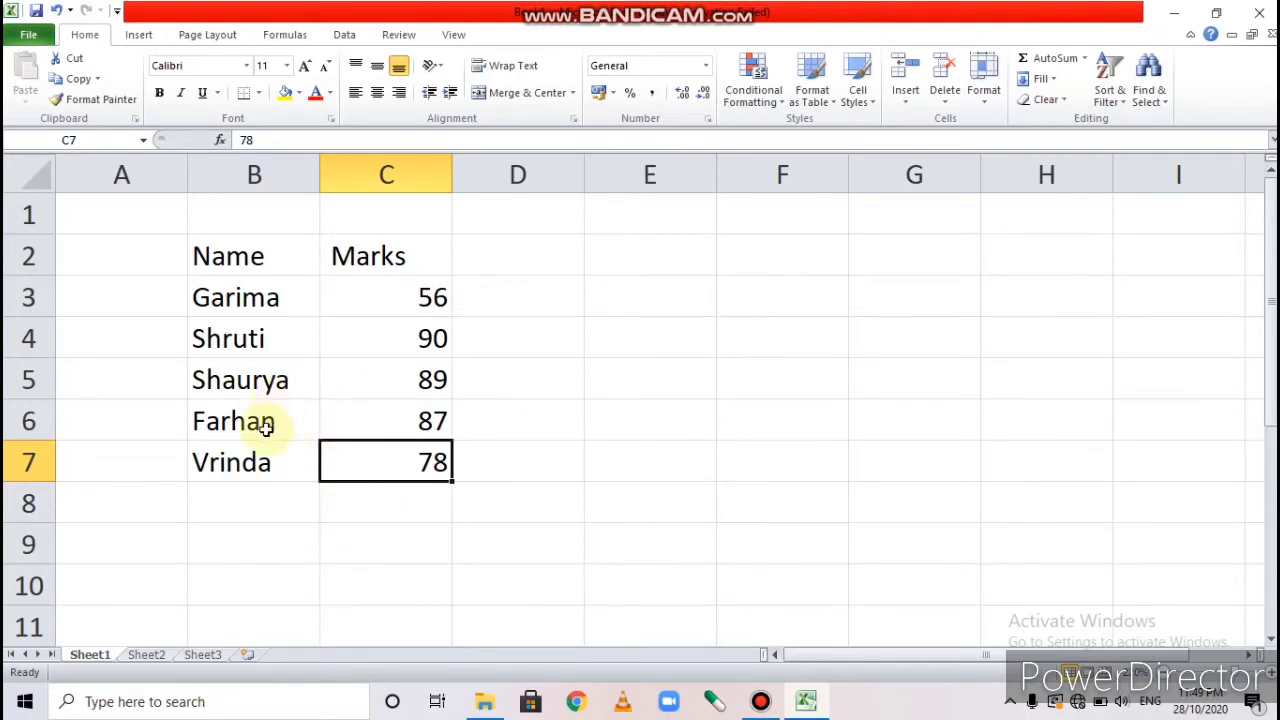
# Overwrite the first two students' names, in cells B3 and B4, with new first names.
pyautogui.click(236, 300)
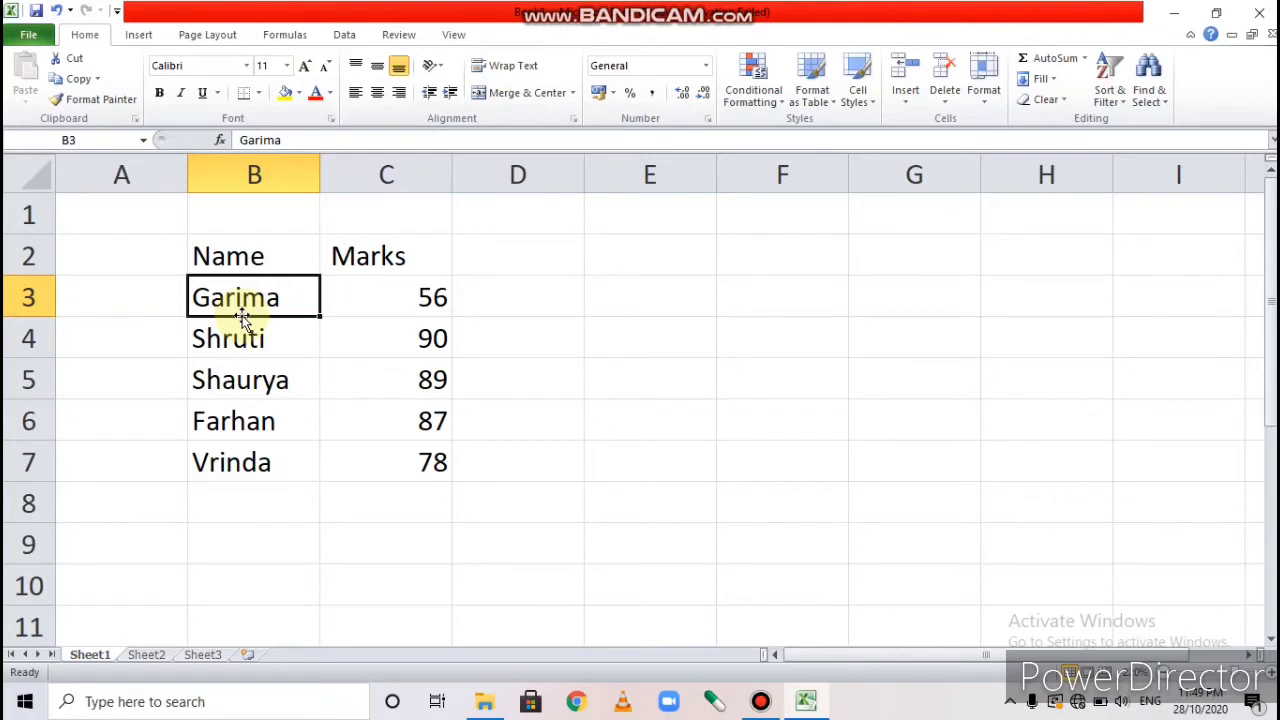
pyautogui.write('Satyam')
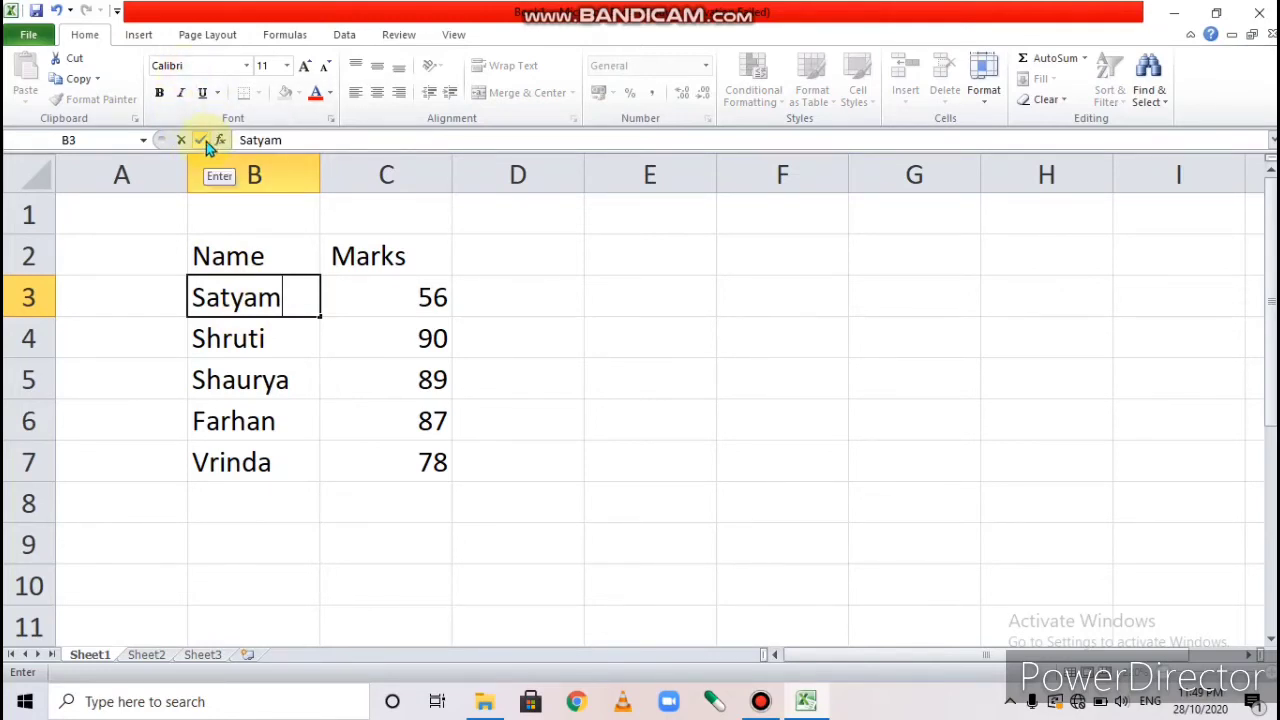
pyautogui.press('Return')
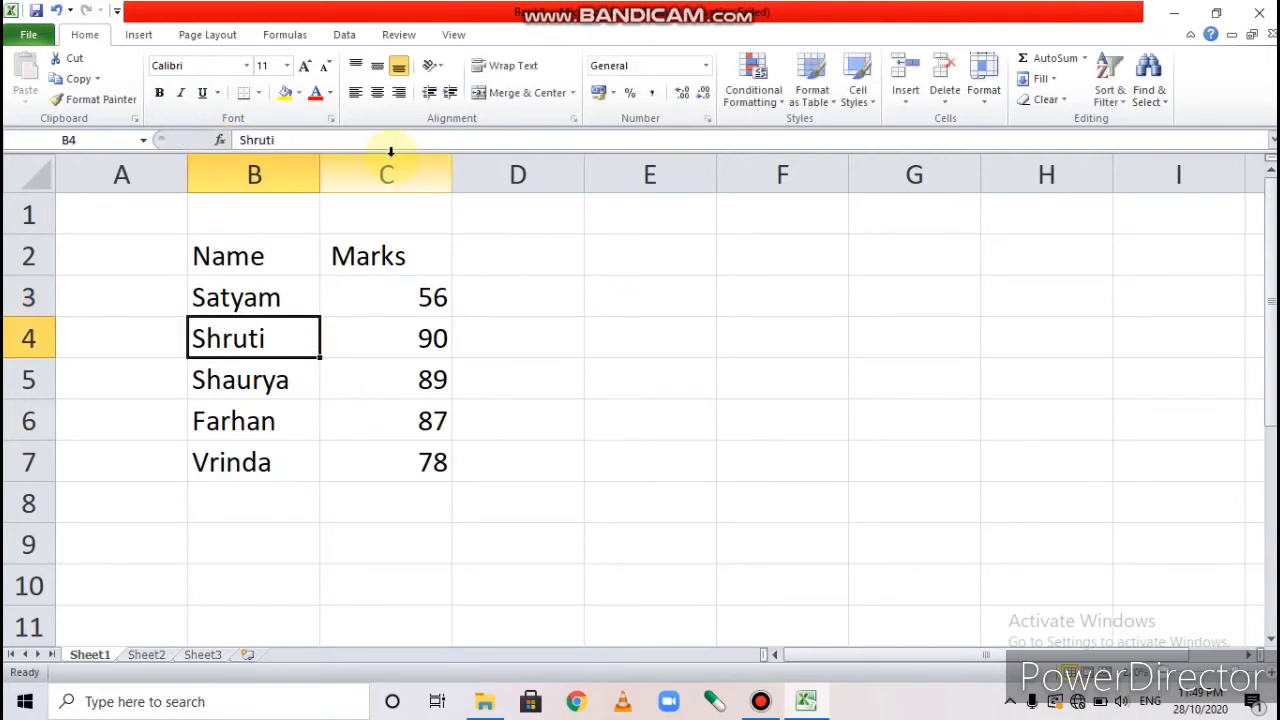
pyautogui.write('Shiv')
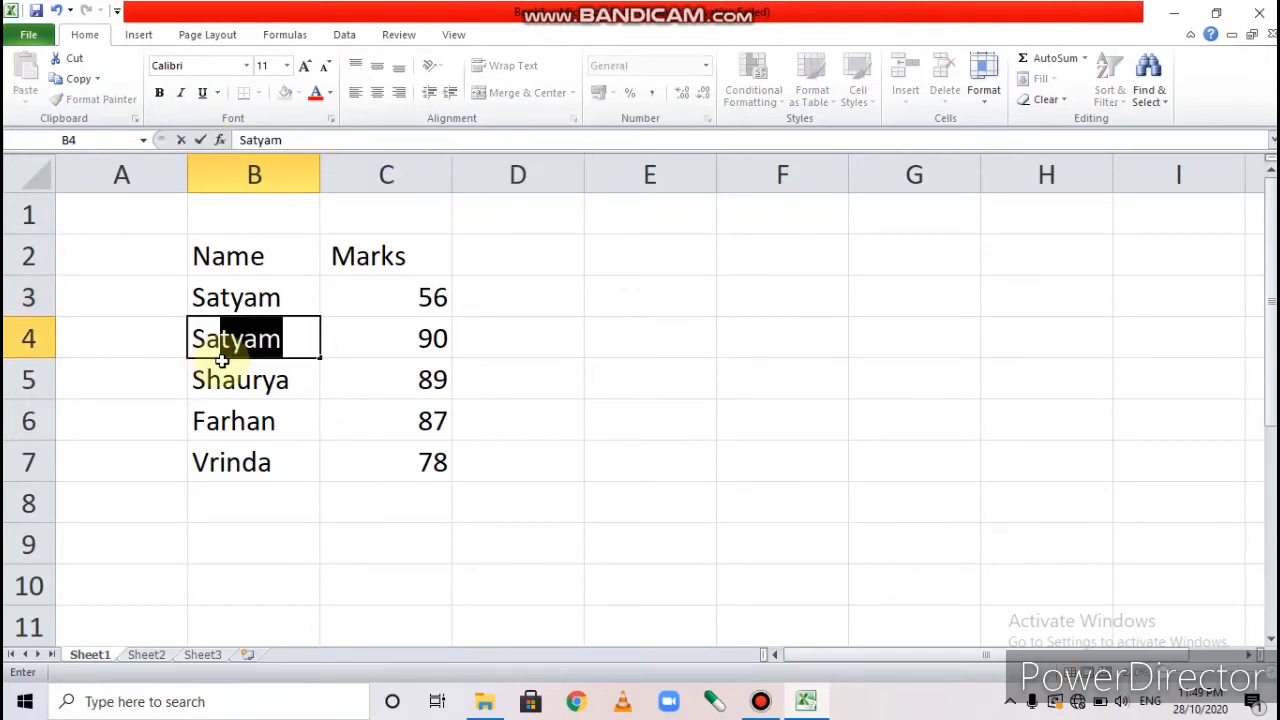
pyautogui.write('a')
pyautogui.press('BackSpace')
pyautogui.write('hiv')
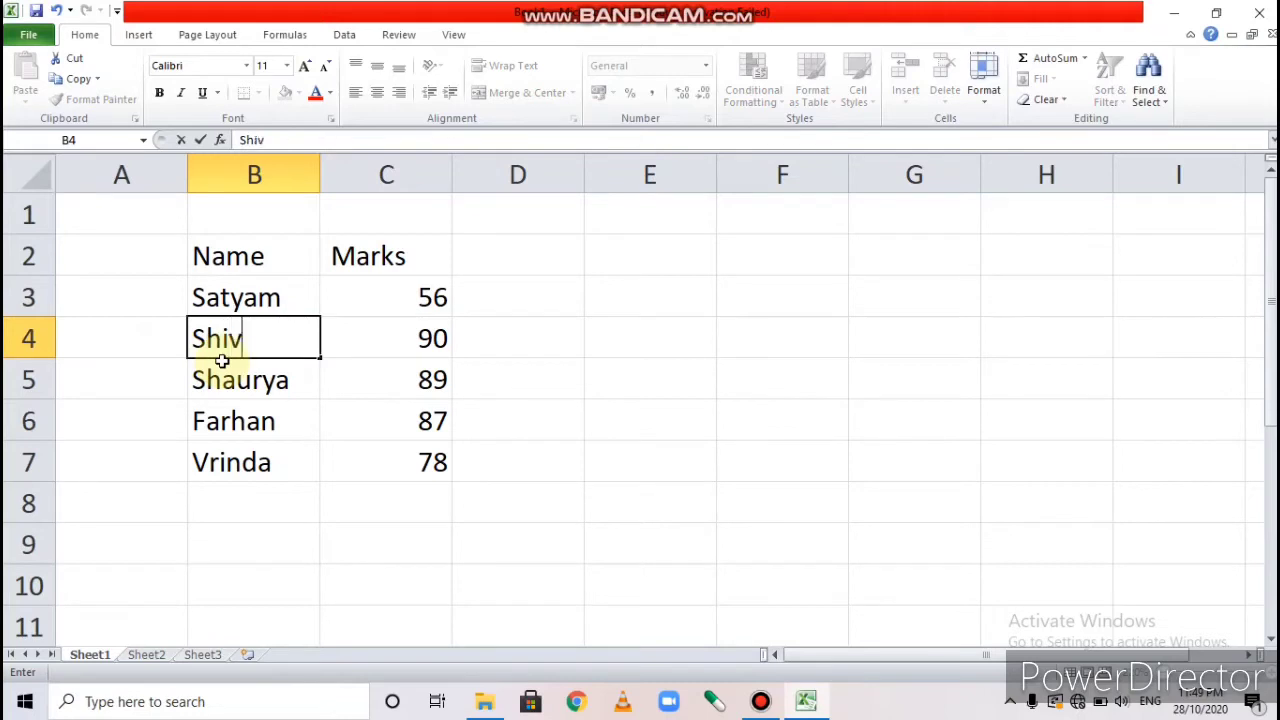
pyautogui.write('ansh')
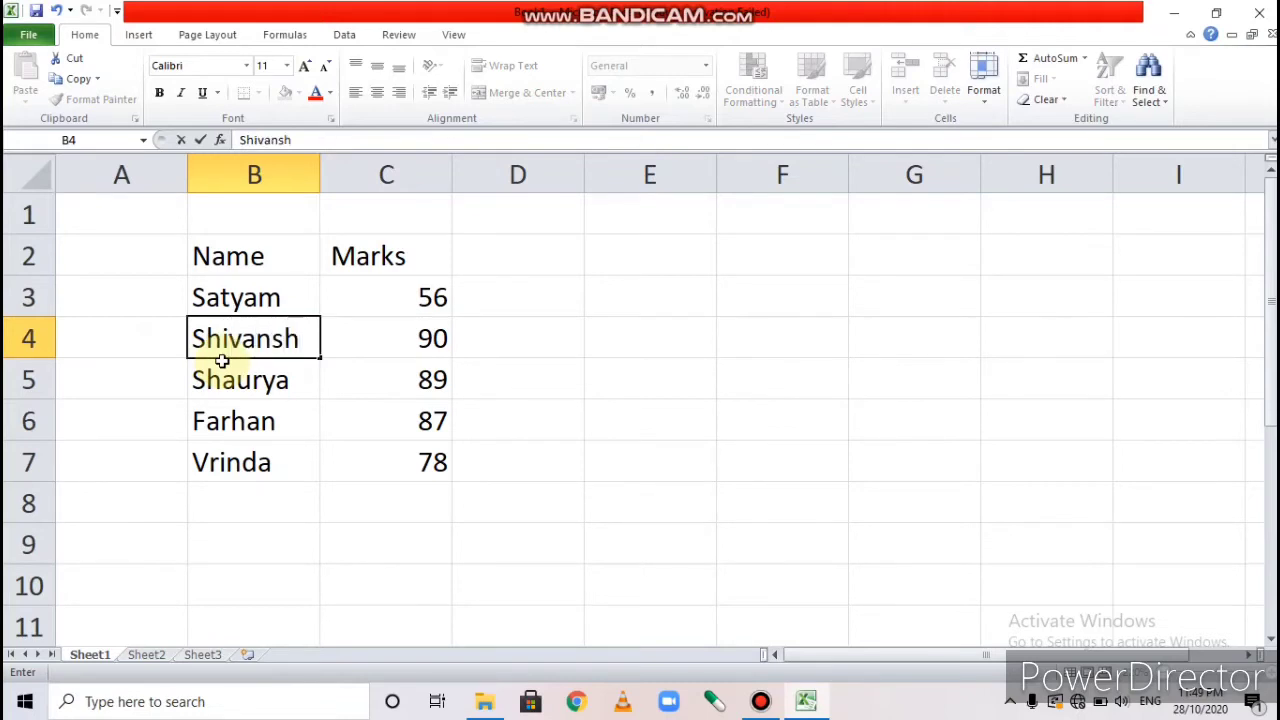
pyautogui.press('Return')
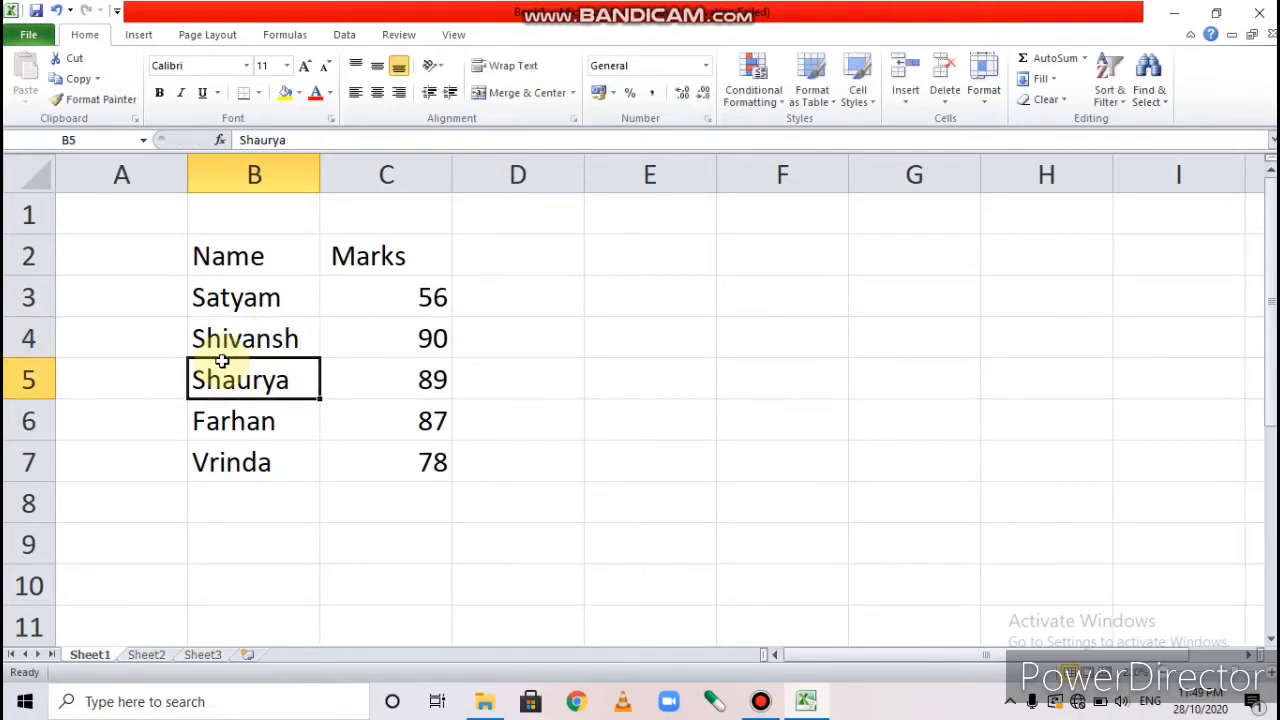
# Overwrite the remaining students' names in cells B5, B6 and B7 with new first names.
pyautogui.write('Arp')
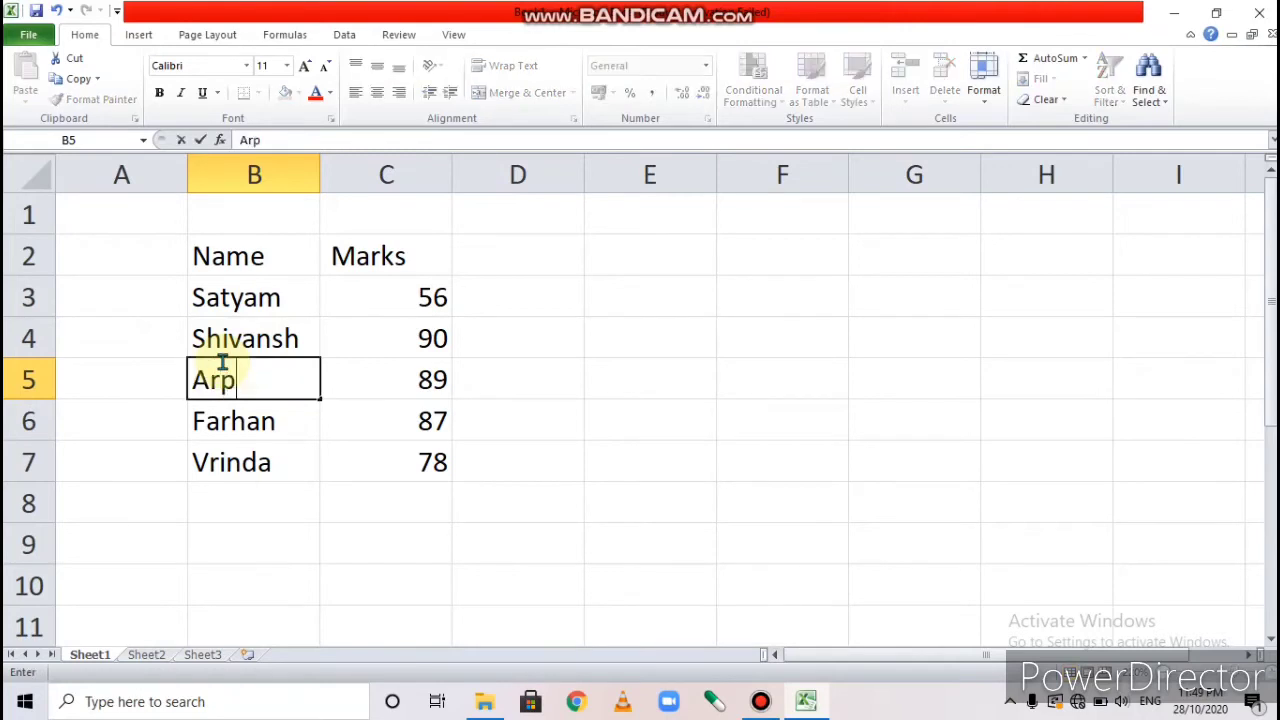
pyautogui.write('ita')
pyautogui.press('Return')
pyautogui.write('S')
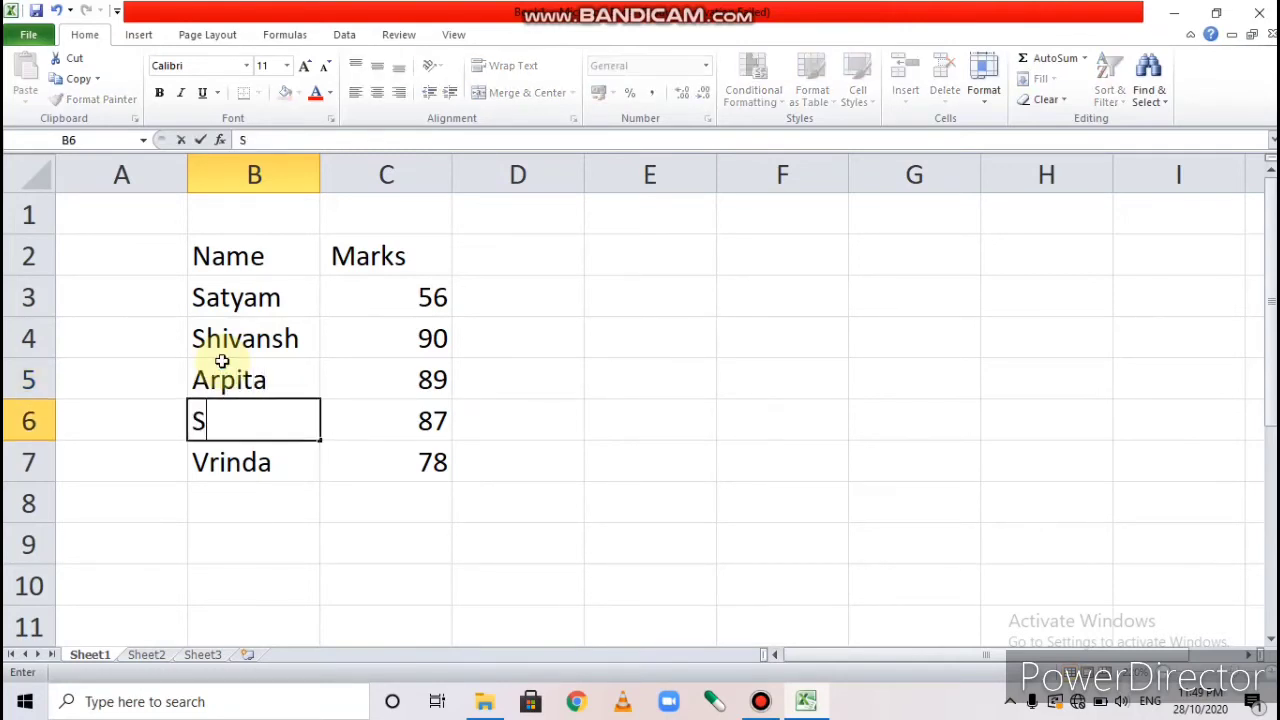
pyautogui.write('wati')
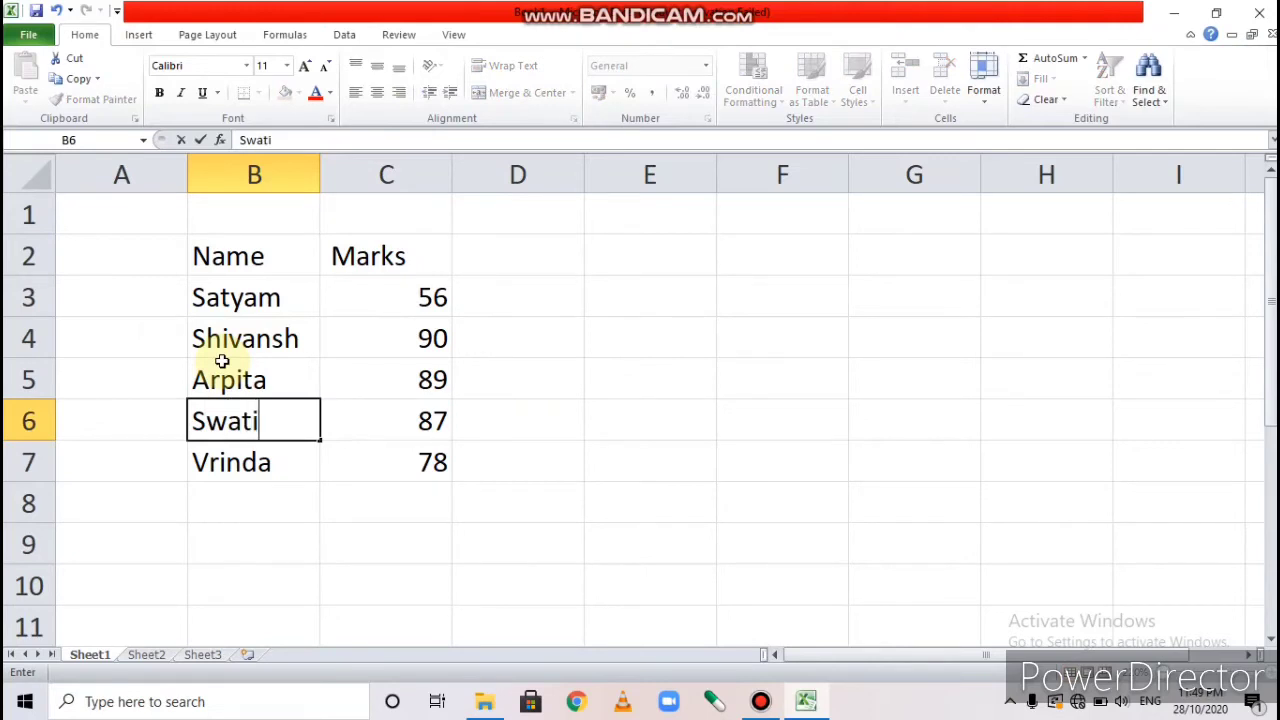
pyautogui.press('Return')
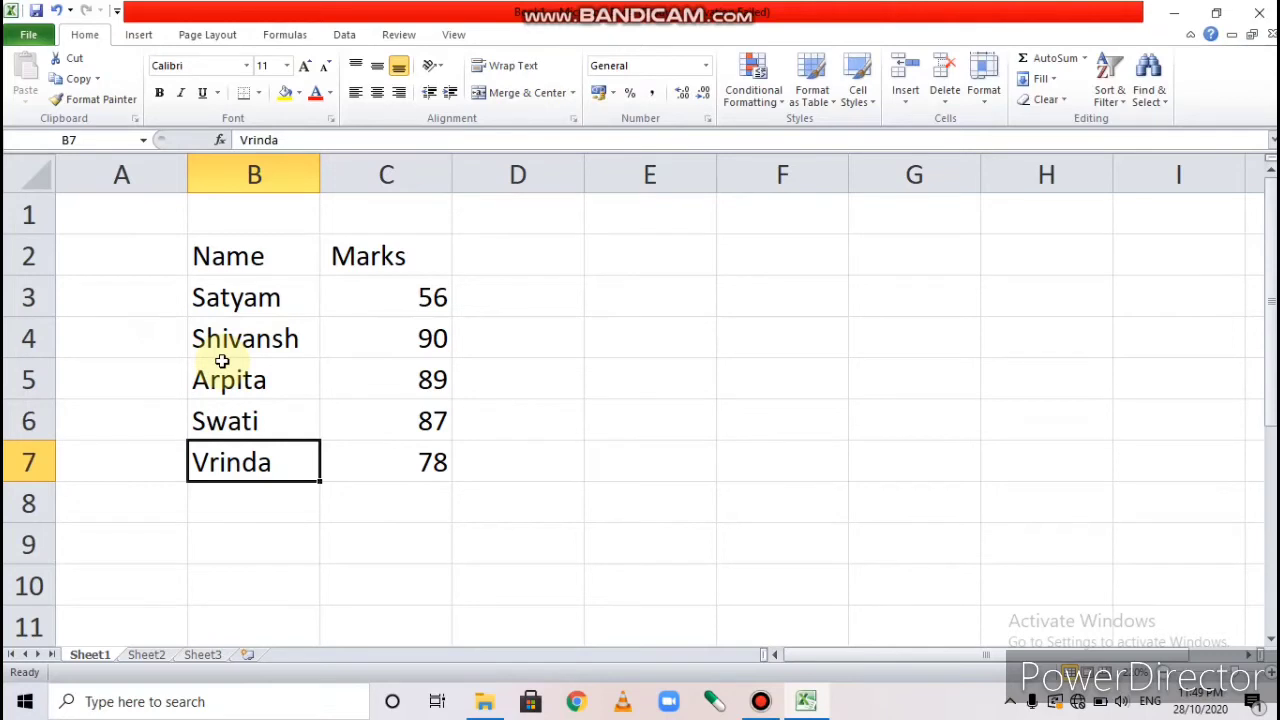
pyautogui.write('Rishab')
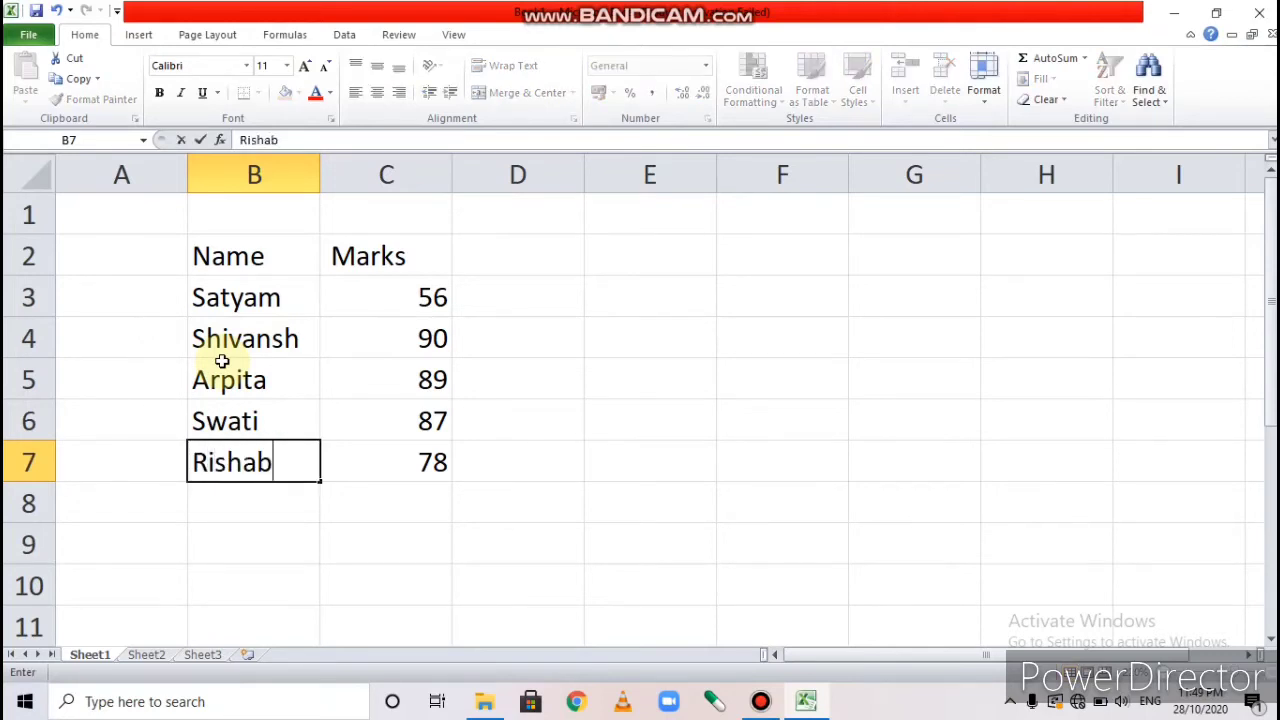
pyautogui.write('h')
pyautogui.press('Return')
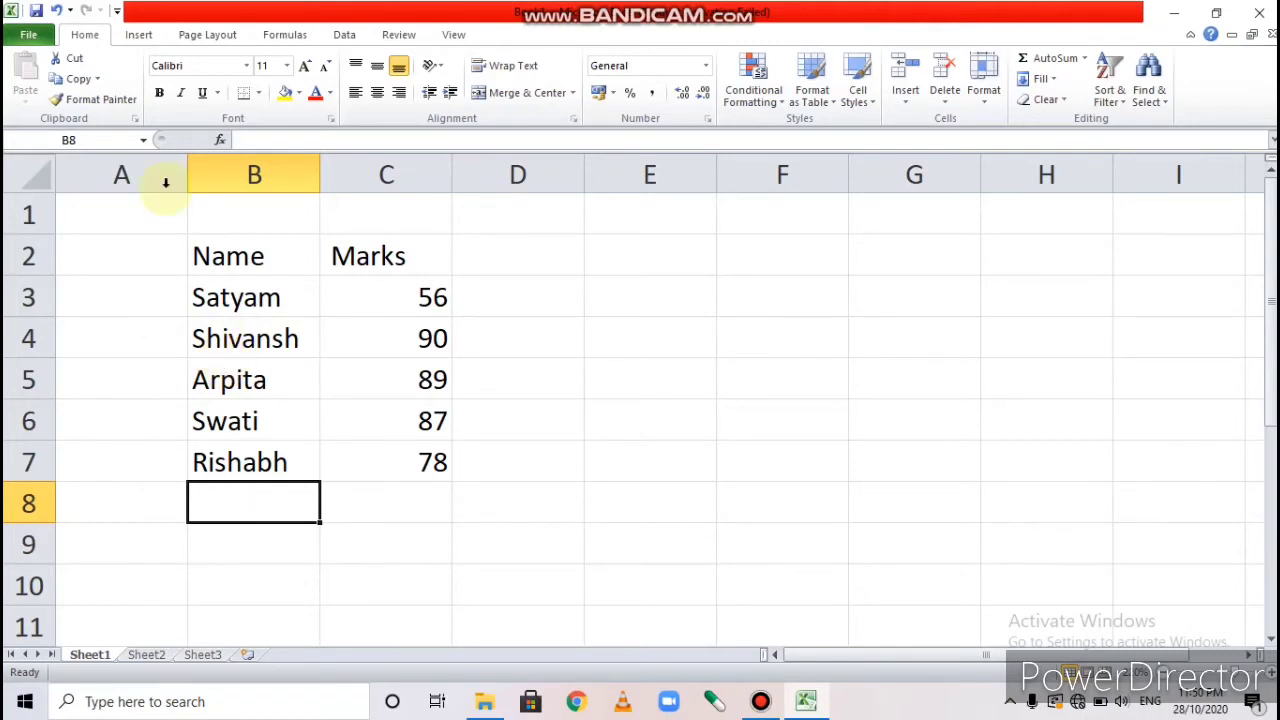
# Change the heading in cell C2 to "Unit Marks" by inserting text before the existing word, and autofit column C.
pyautogui.click(390, 258)
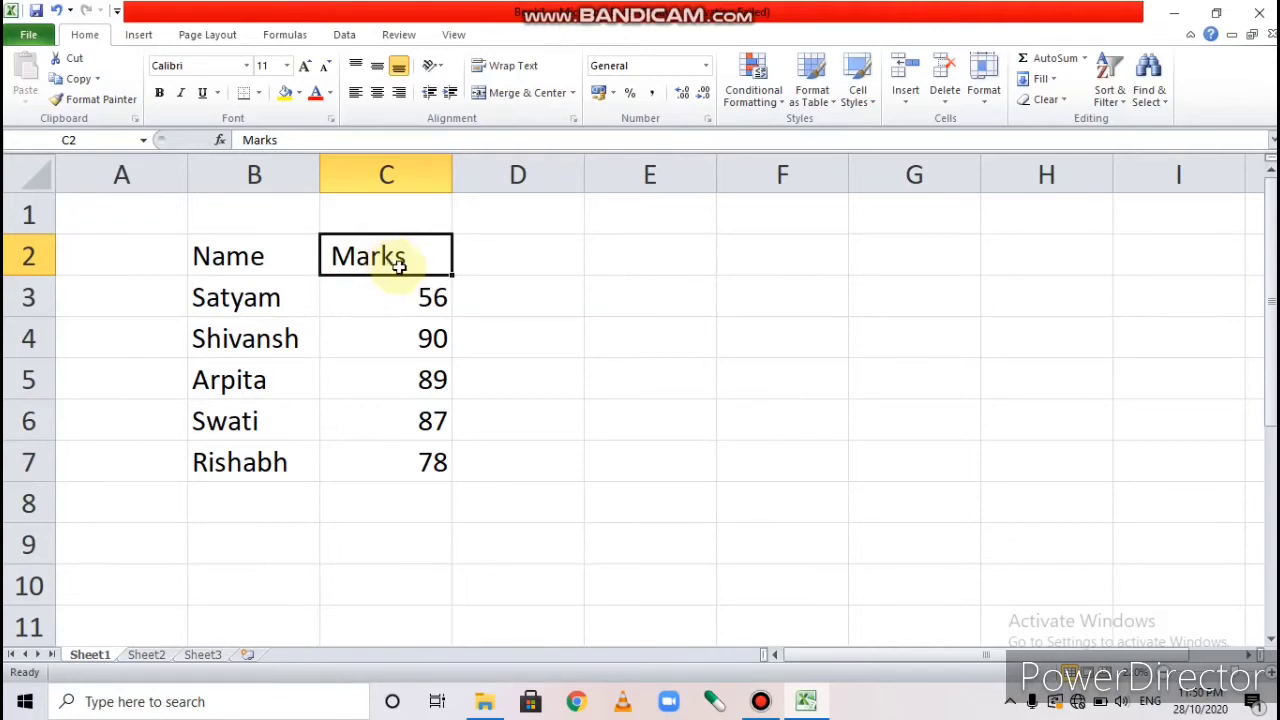
pyautogui.doubleClick(408, 261)
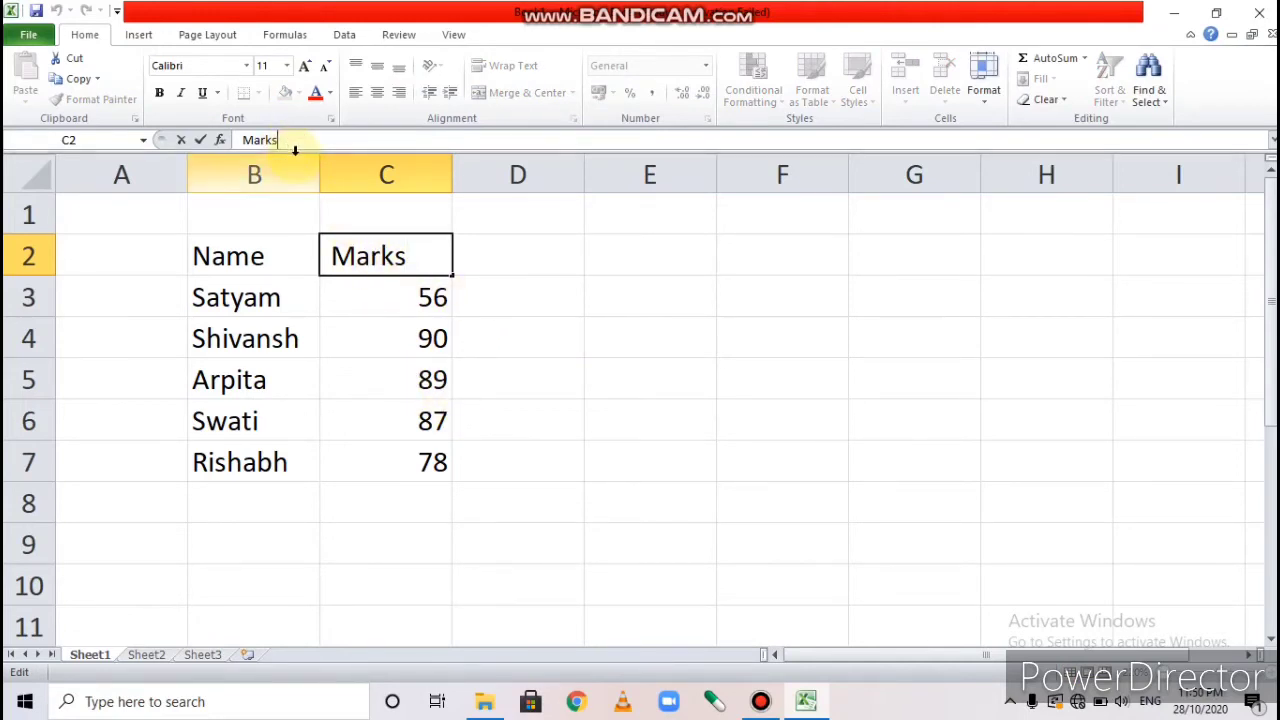
pyautogui.doubleClick(410, 257)
pyautogui.click(421, 268)
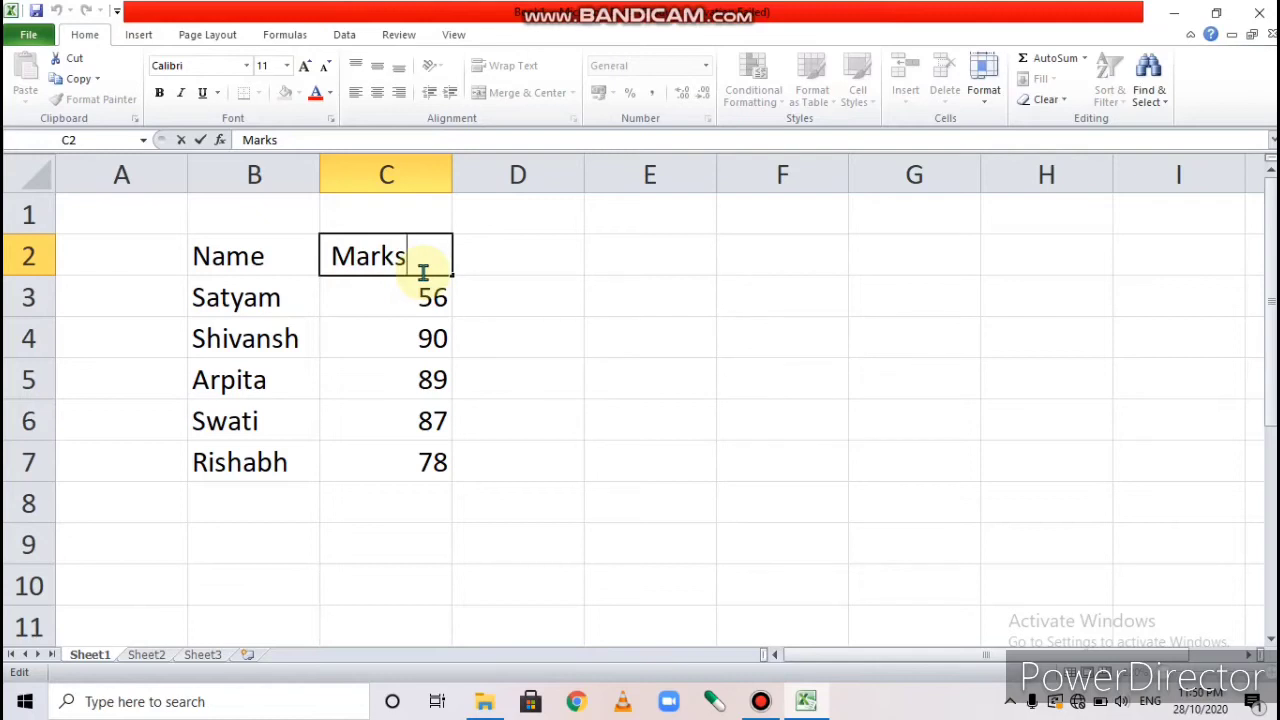
pyautogui.click(332, 258)
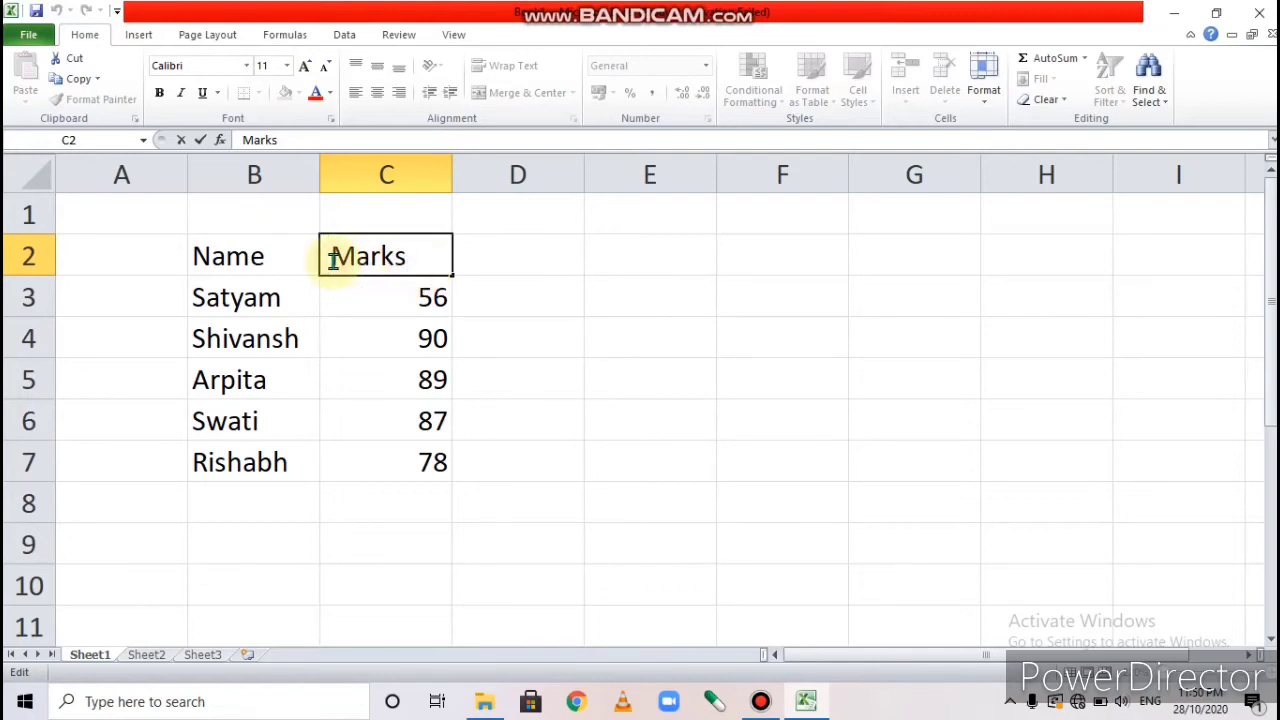
pyautogui.click(240, 140)
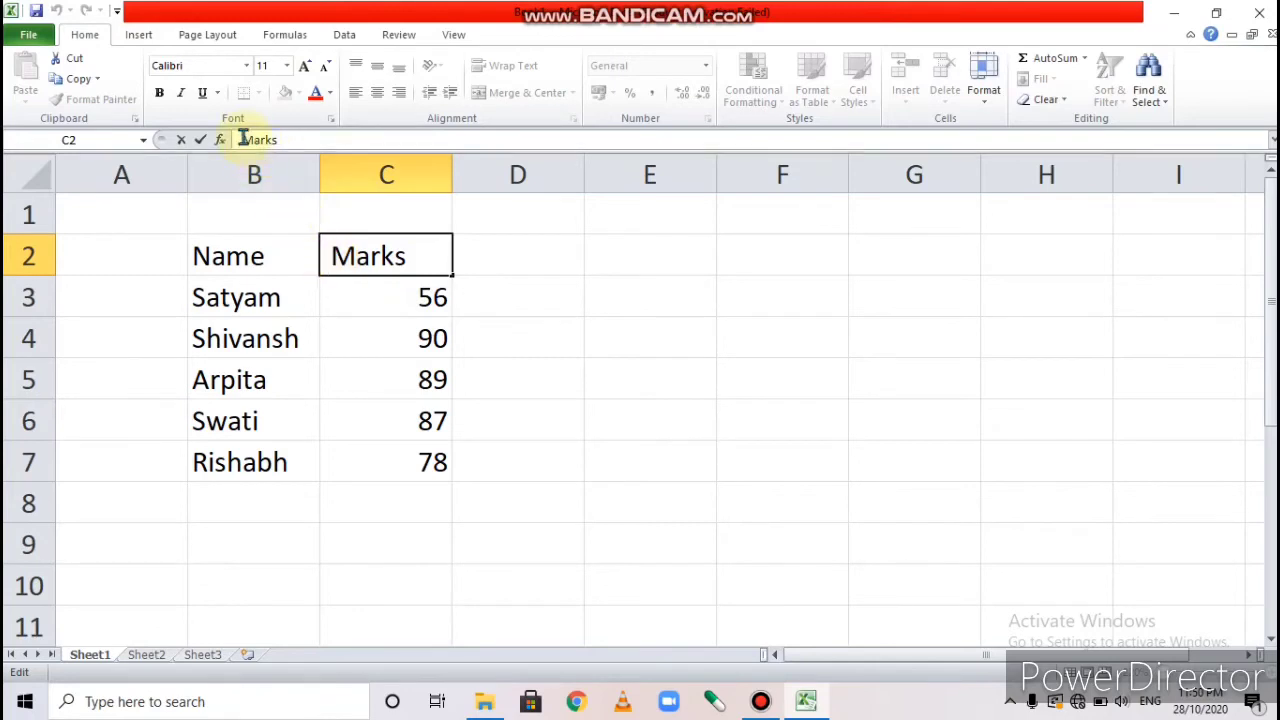
pyautogui.click(331, 254)
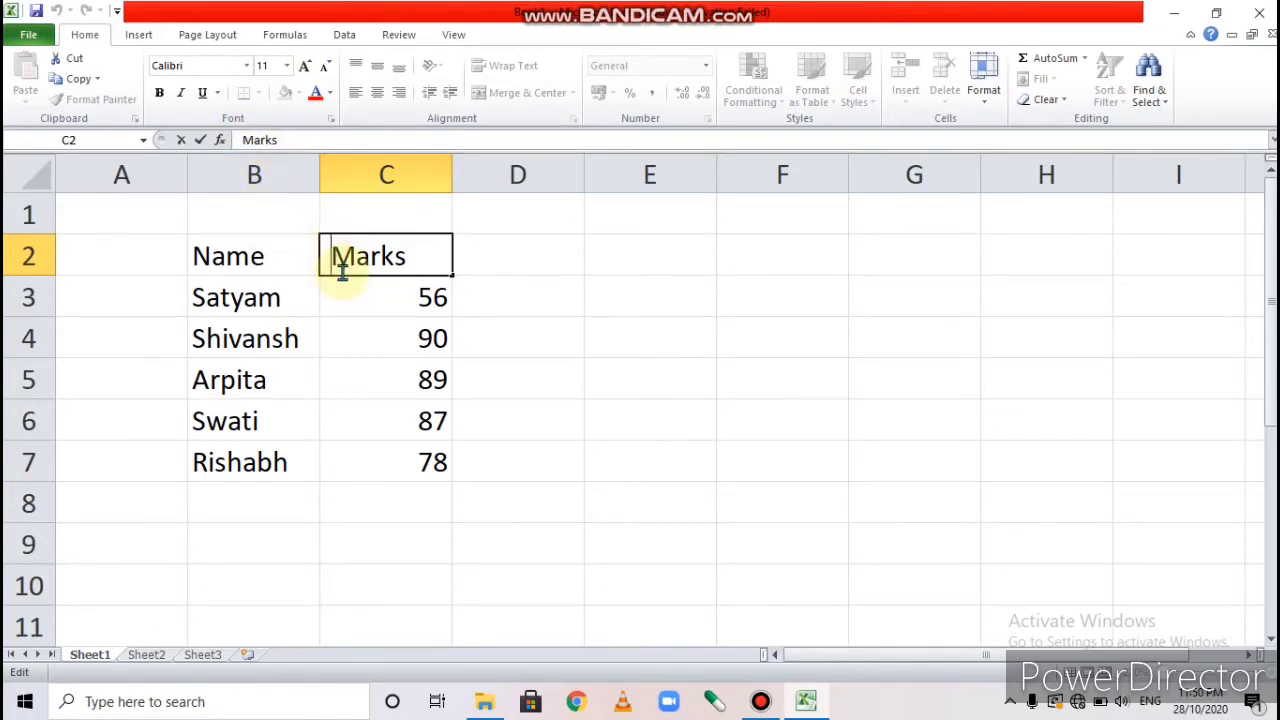
pyautogui.write('UNit')
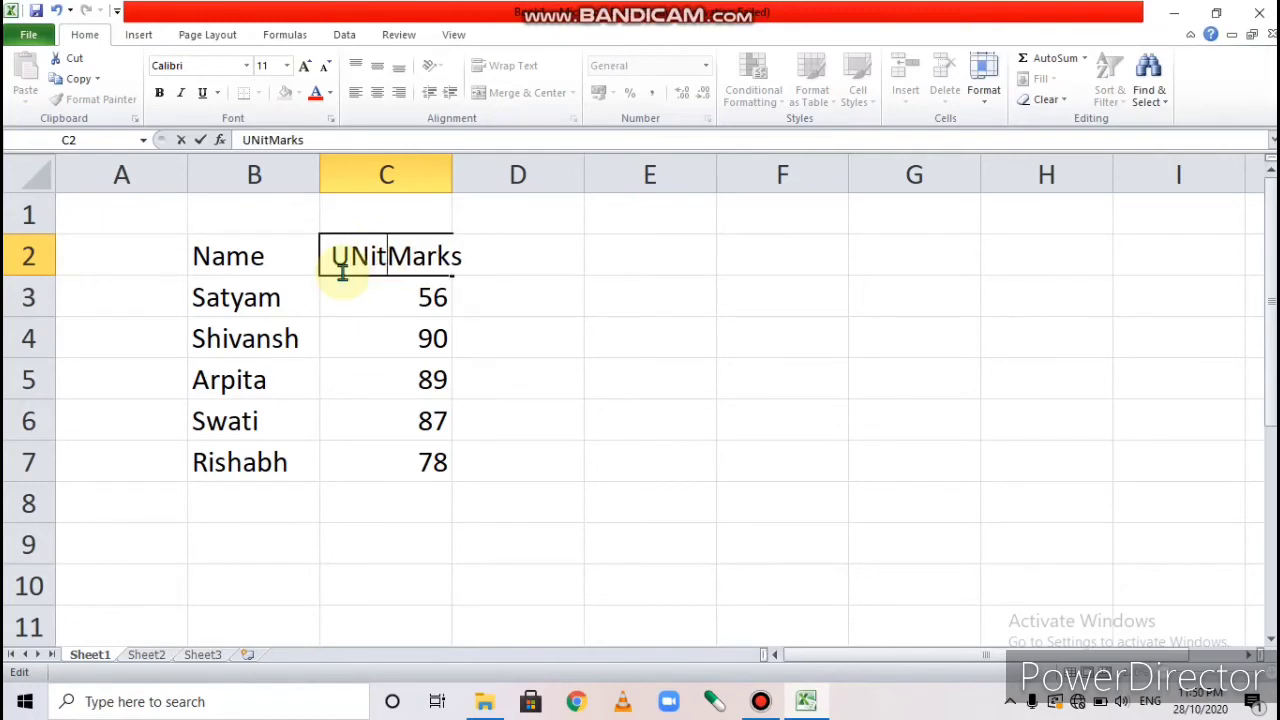
pyautogui.press('BackSpace')
pyautogui.press('BackSpace')
pyautogui.press('BackSpace')
pyautogui.write('nit')
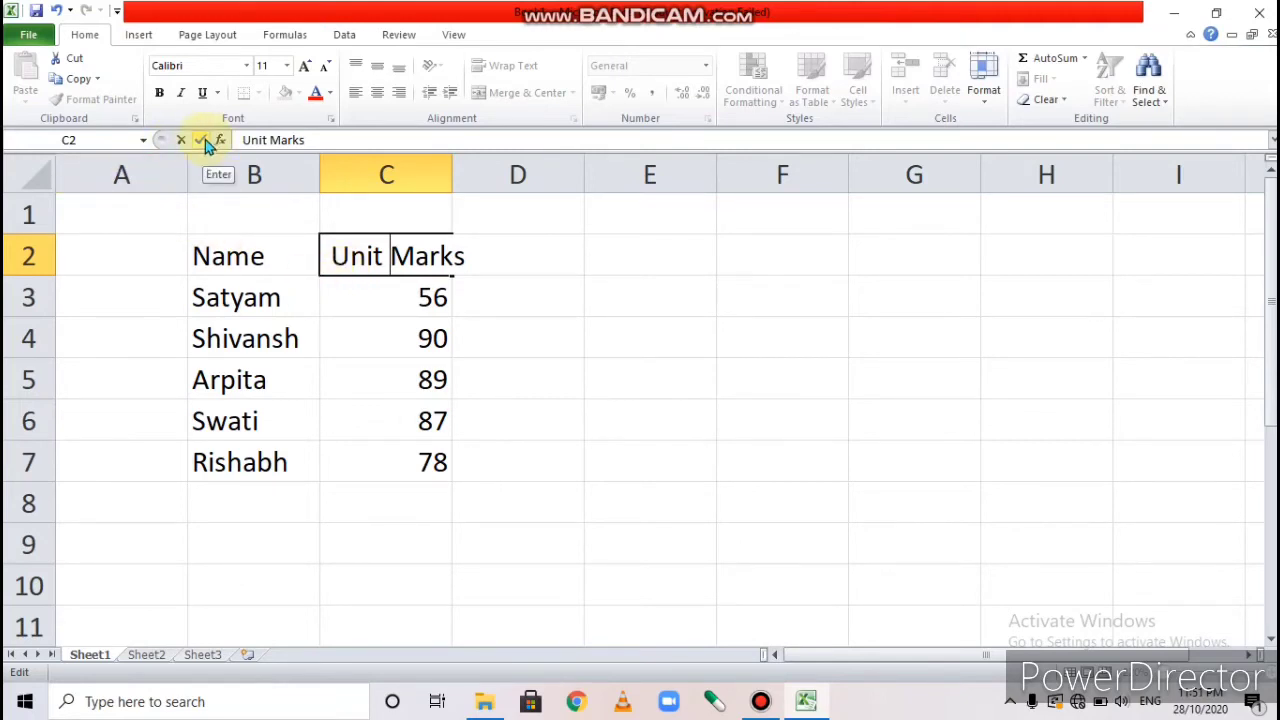
pyautogui.press('Return')
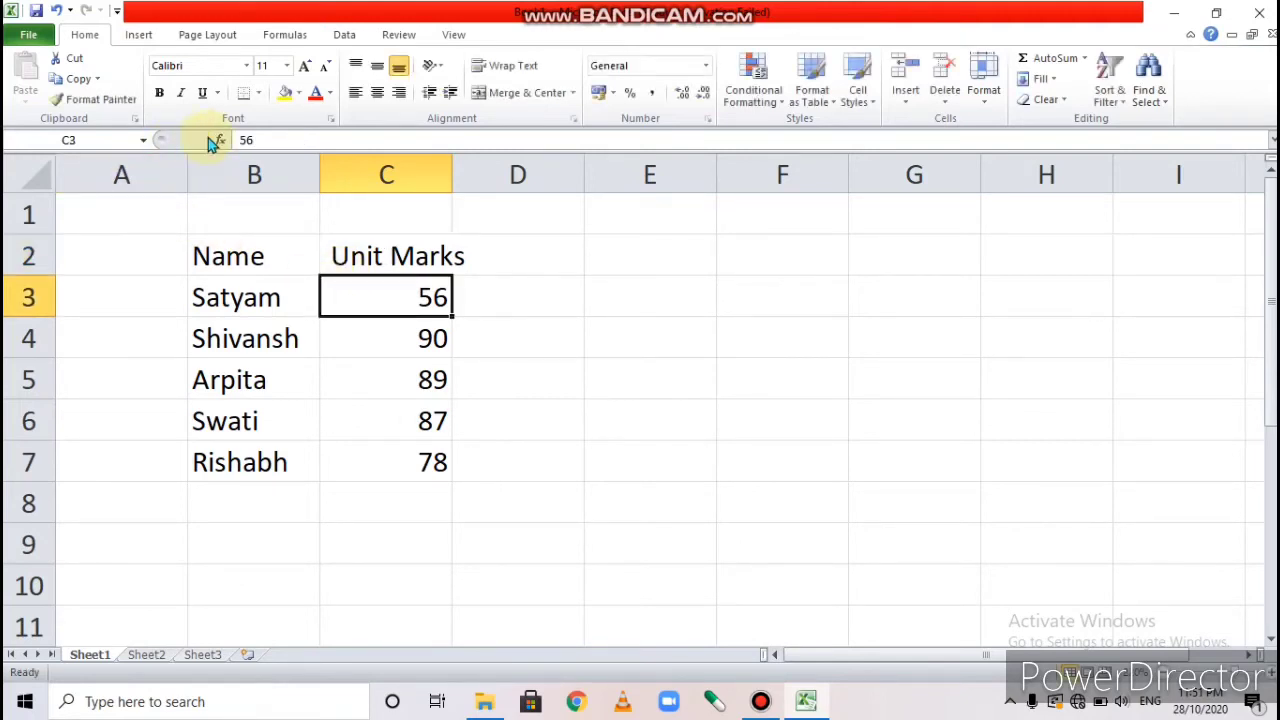
pyautogui.doubleClick(452, 177)
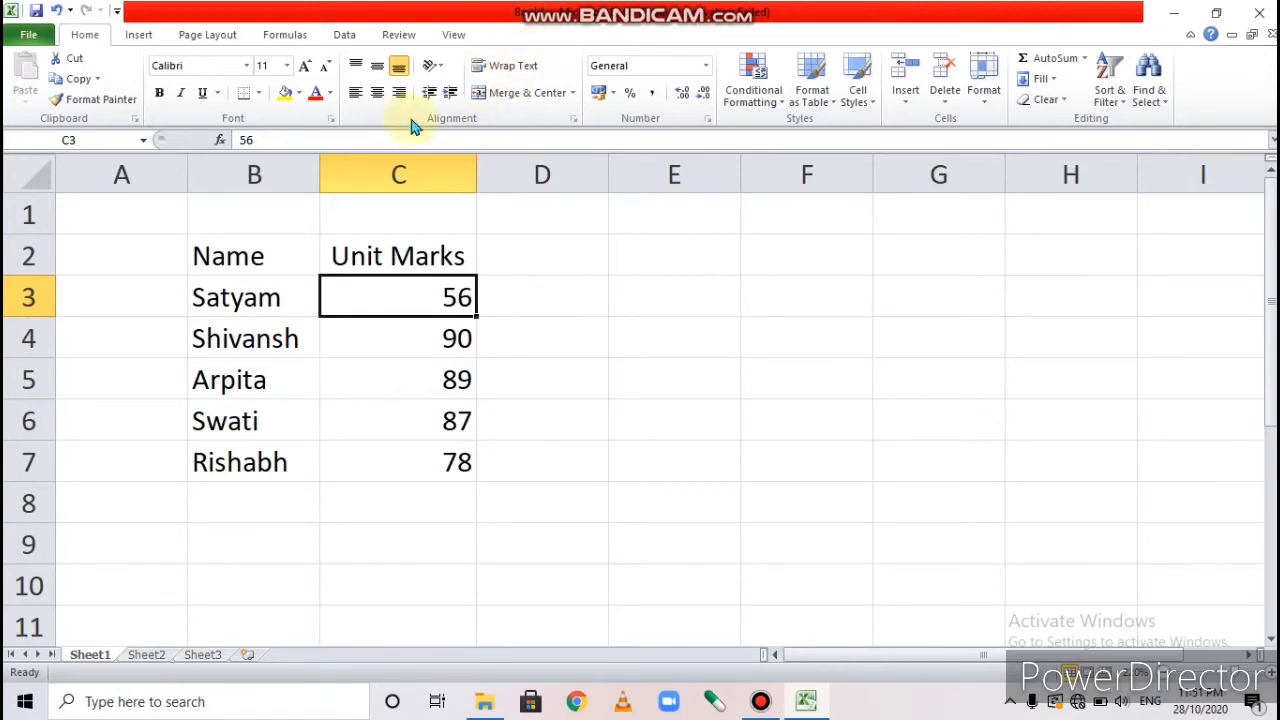
# Change the heading in cell B2 to "Students's Name" by inserting text before the existing word, and autofit column B.
pyautogui.click(260, 257)
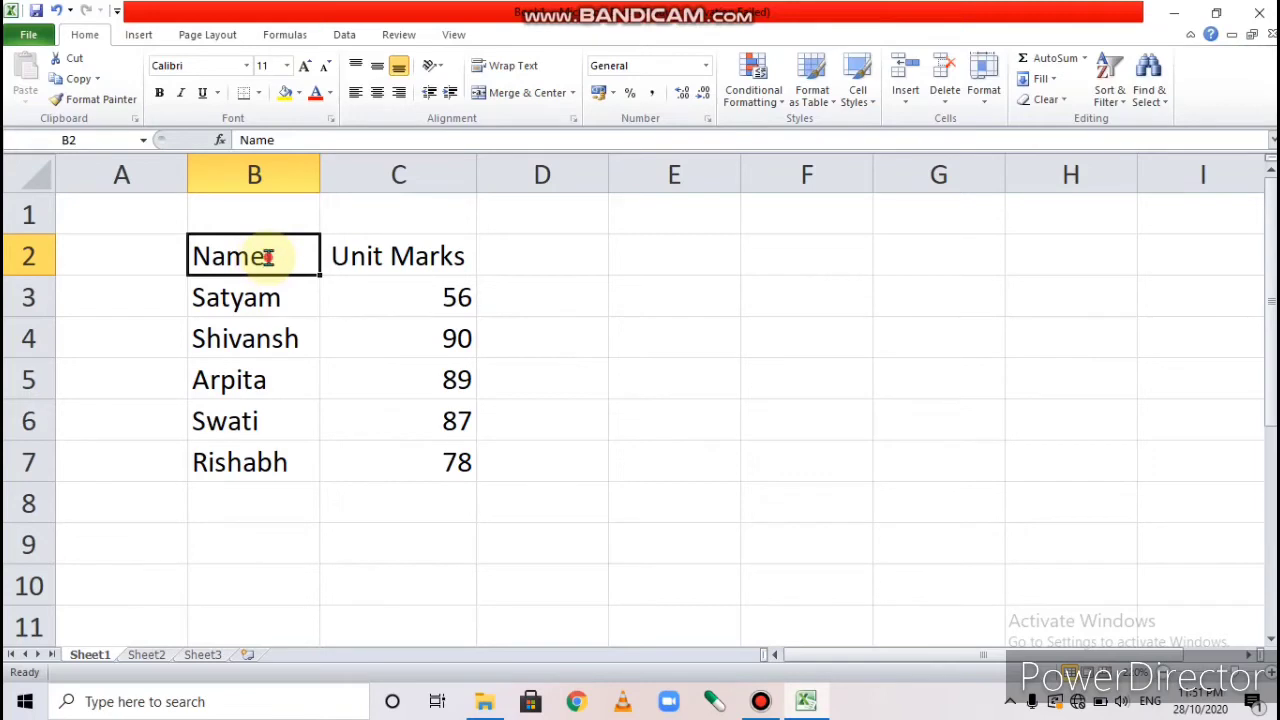
pyautogui.click(277, 305)
pyautogui.click(275, 263)
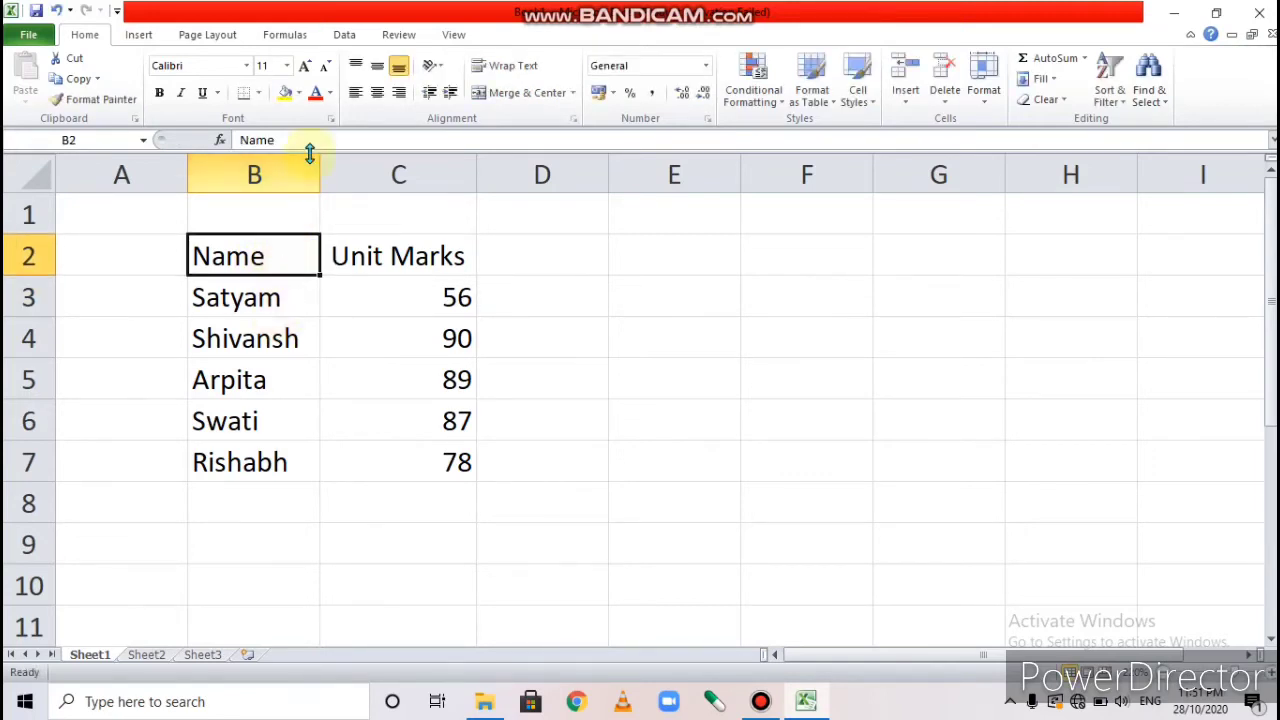
pyautogui.click(302, 140)
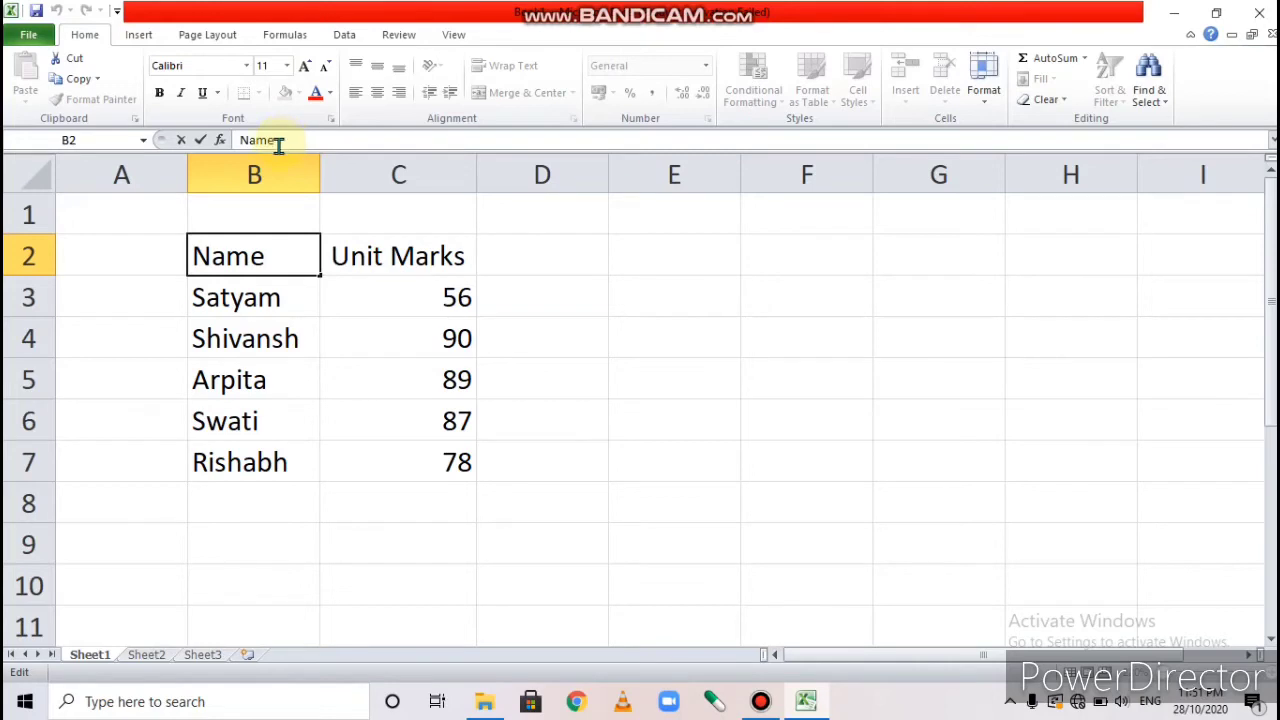
pyautogui.click(242, 140)
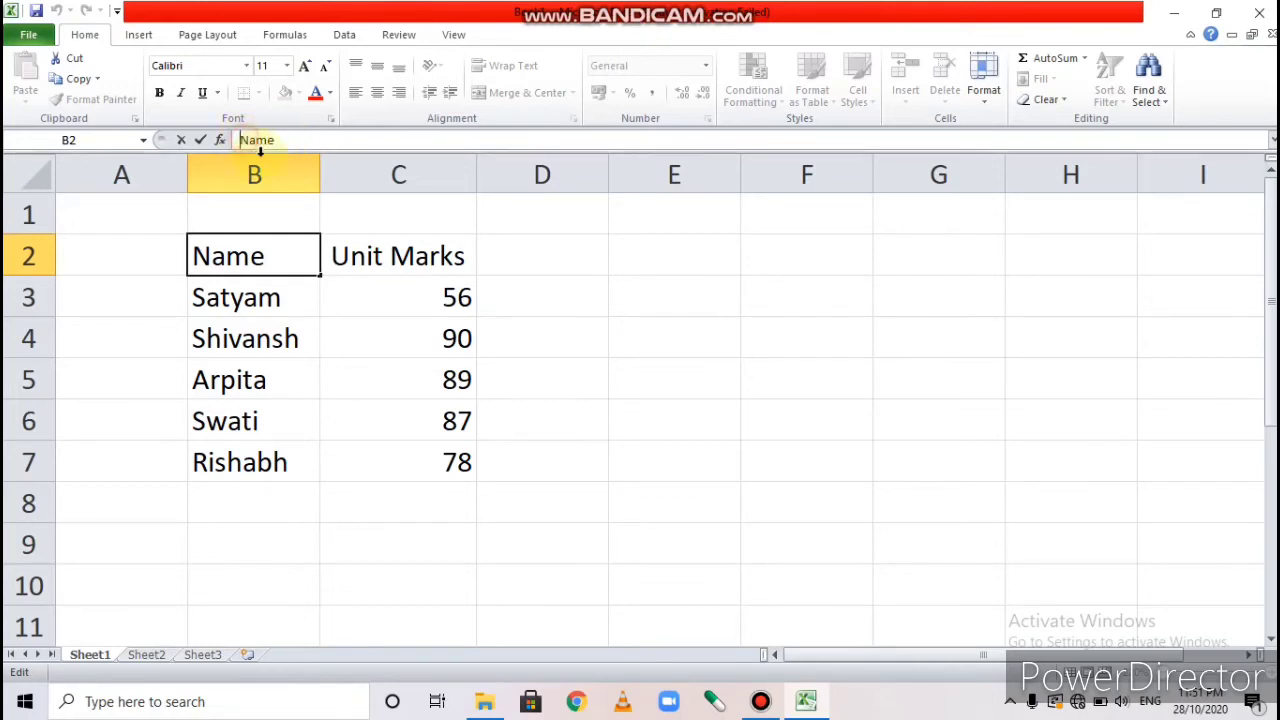
pyautogui.write('St')
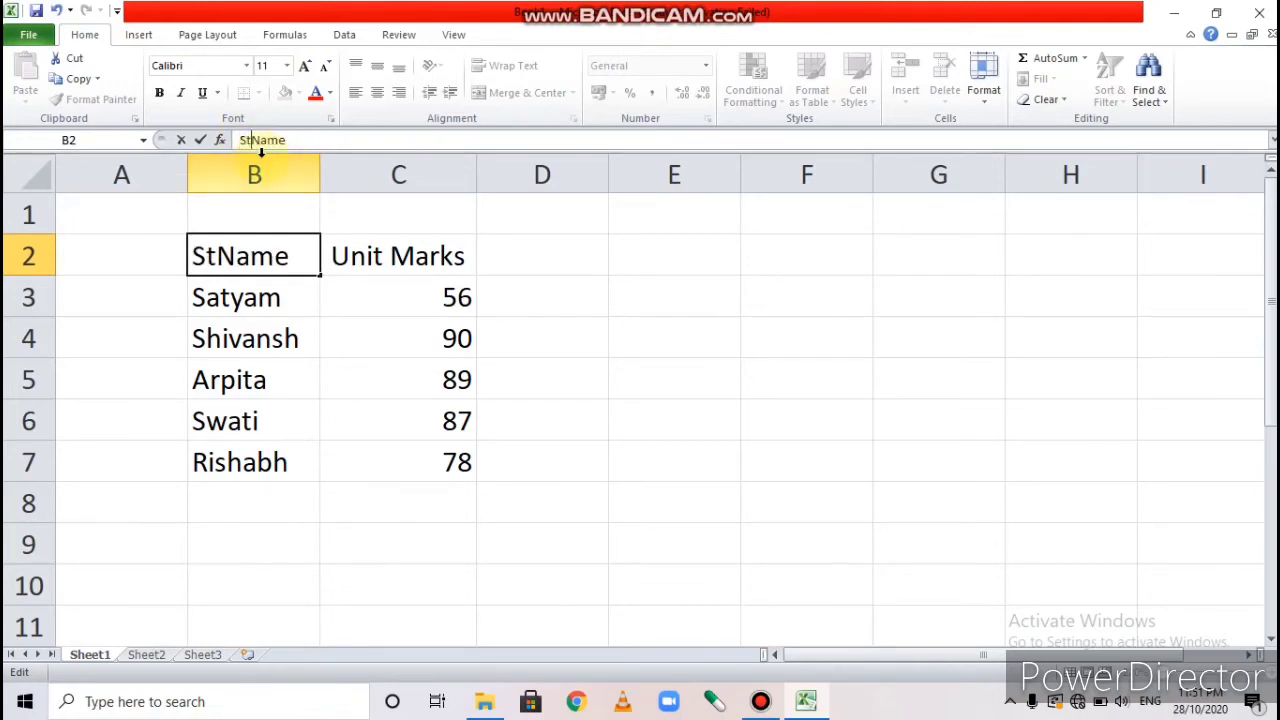
pyautogui.write("udents'")
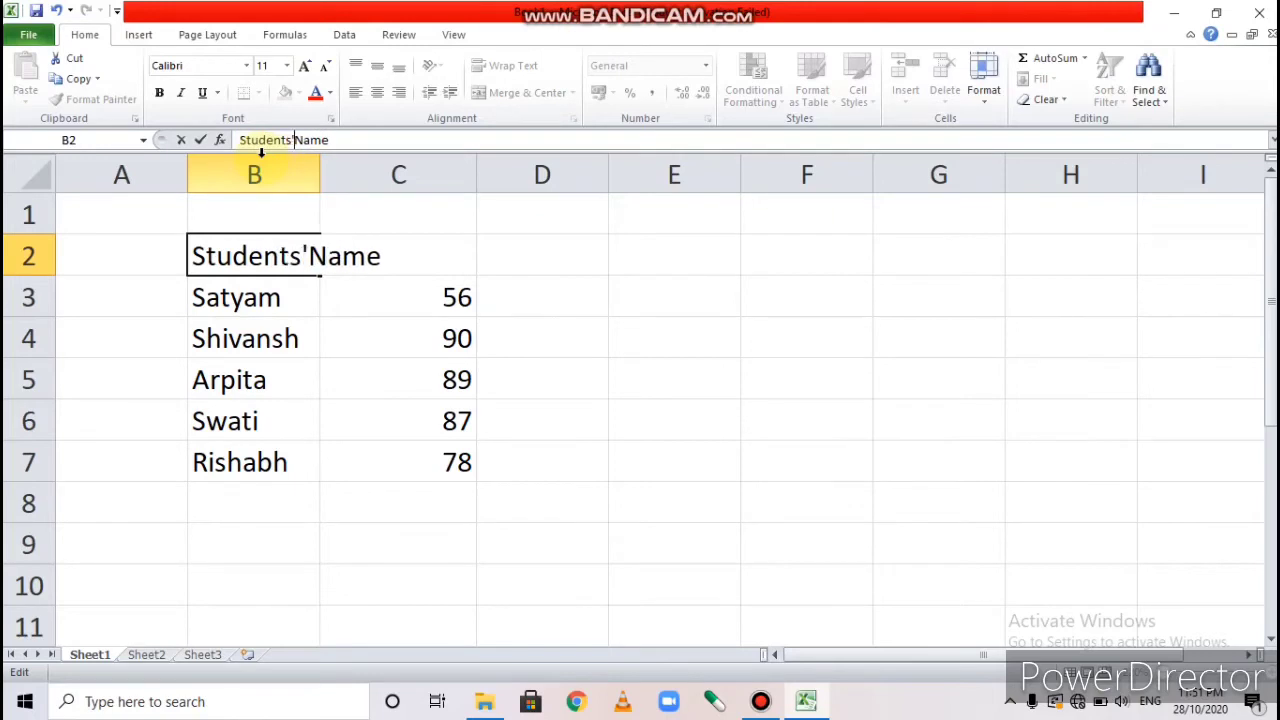
pyautogui.press('BackSpace')
pyautogui.press('BackSpace')
pyautogui.press('BackSpace')
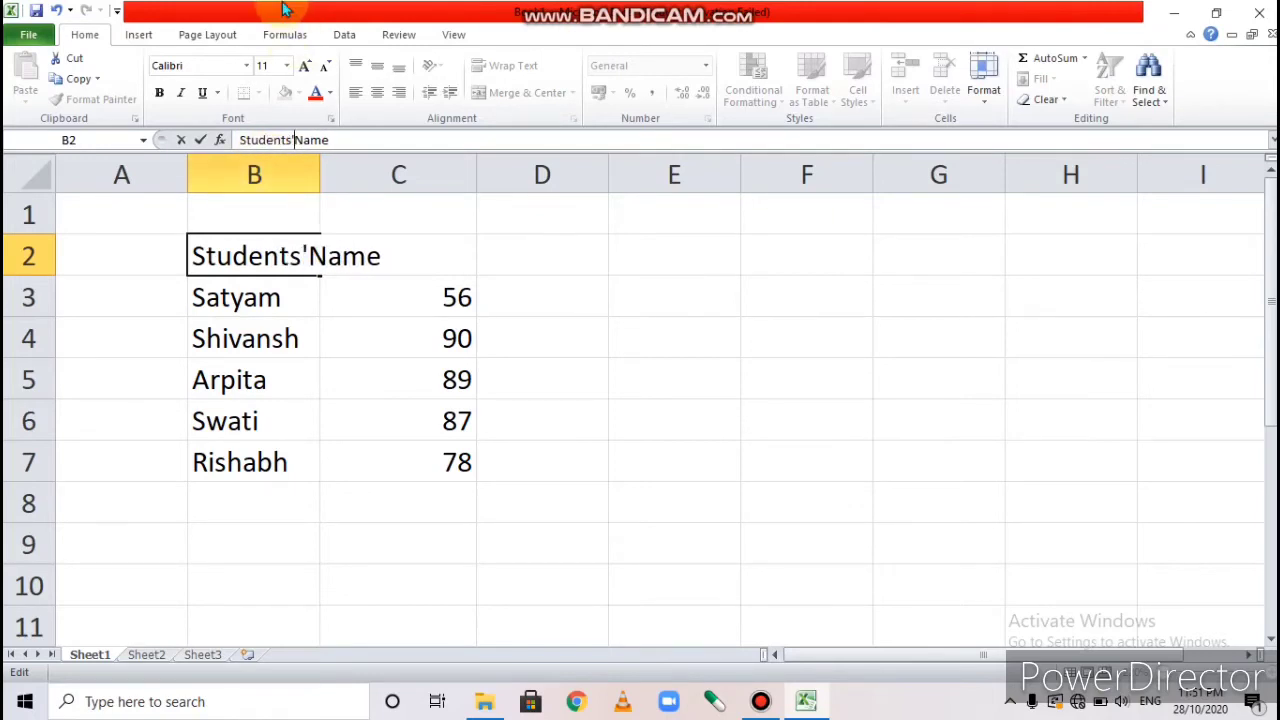
pyautogui.write("s's")
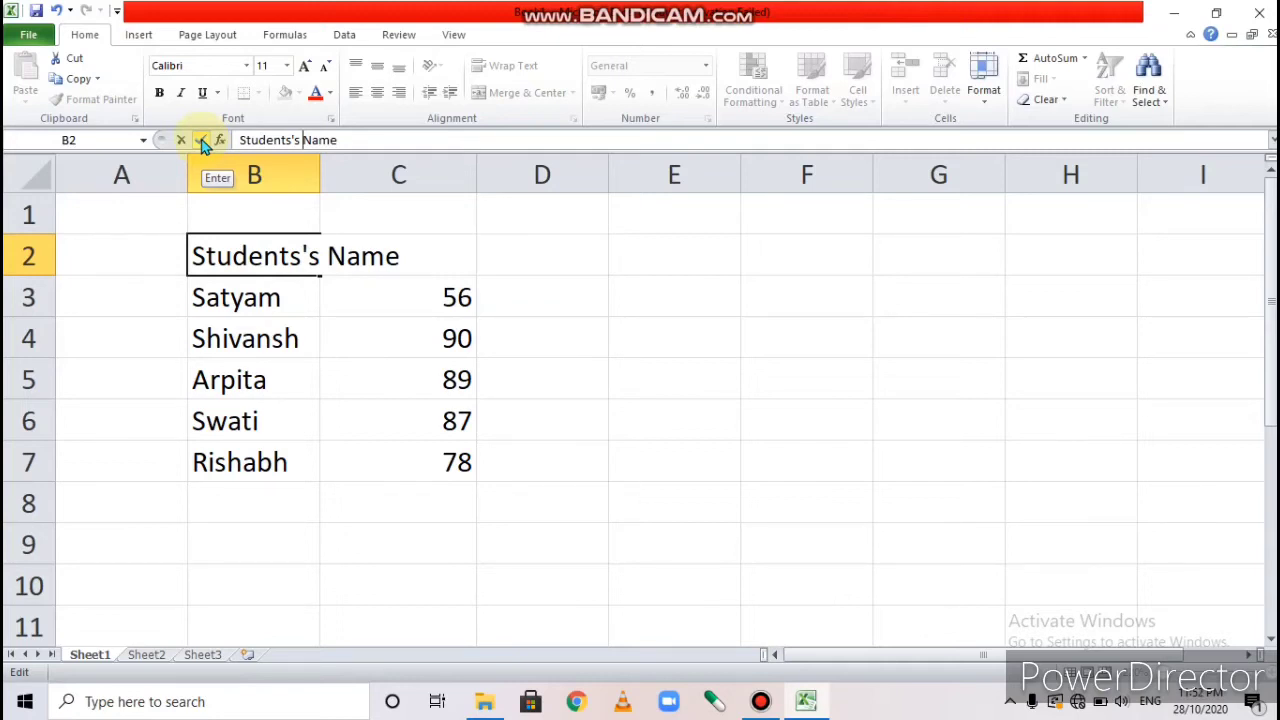
pyautogui.press('Return')
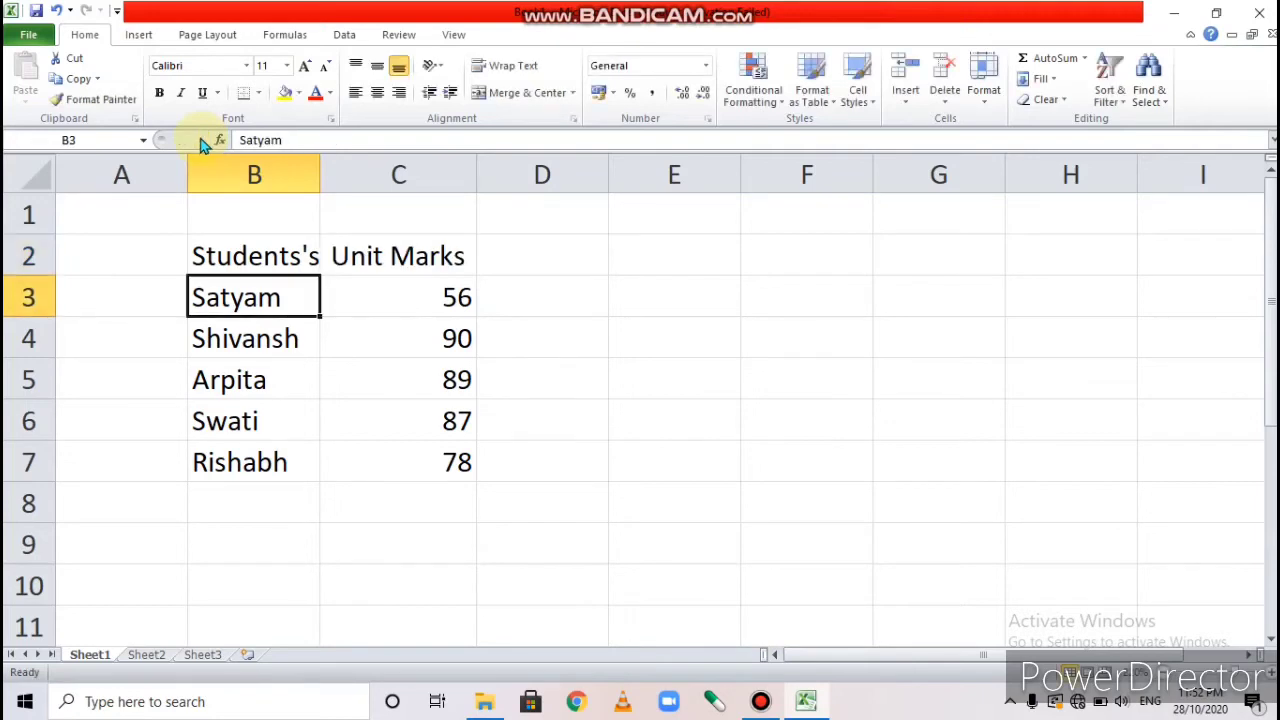
pyautogui.doubleClick(323, 174)
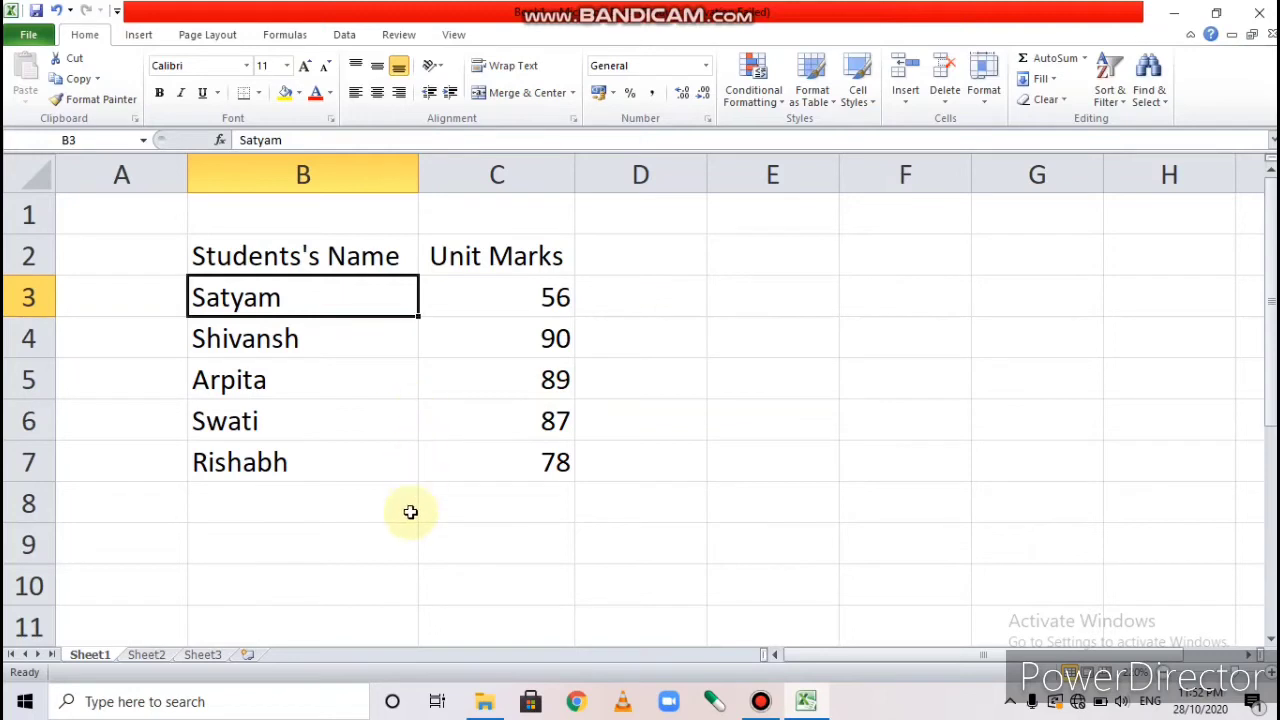
# Append a surname to the first student's name in cell B3, keeping the existing first name.
pyautogui.click(390, 565)
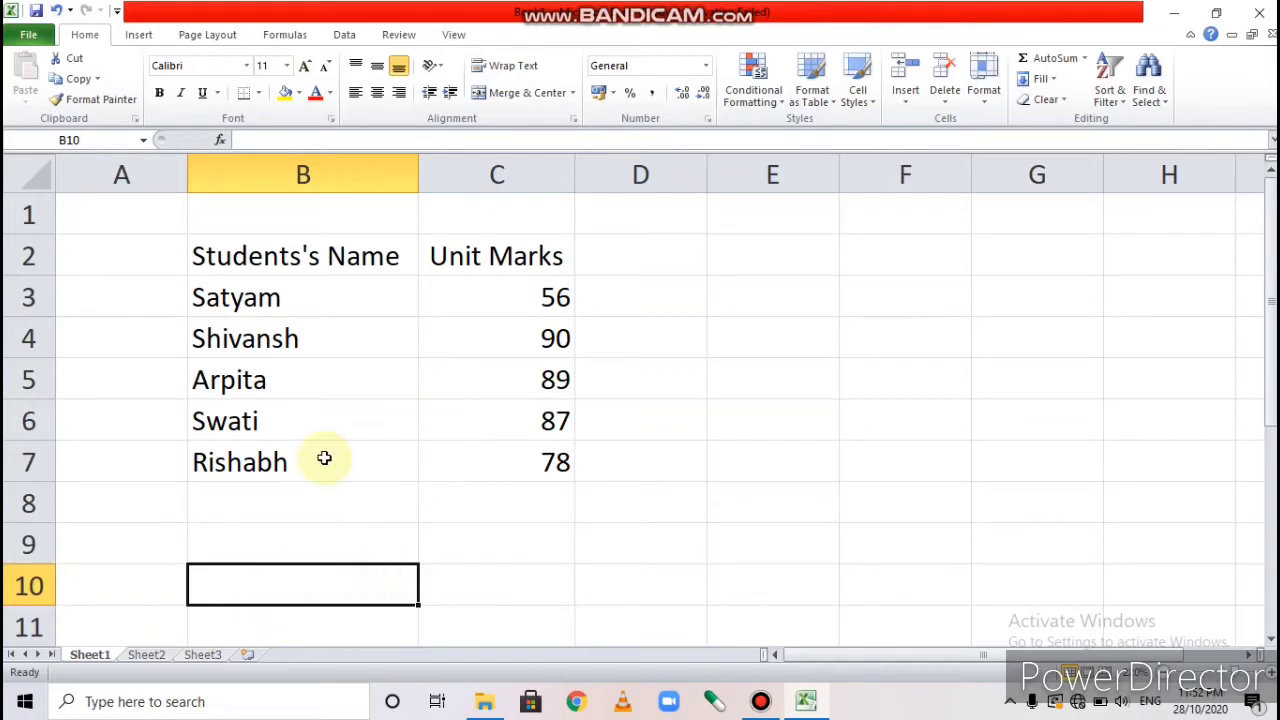
pyautogui.click(327, 299)
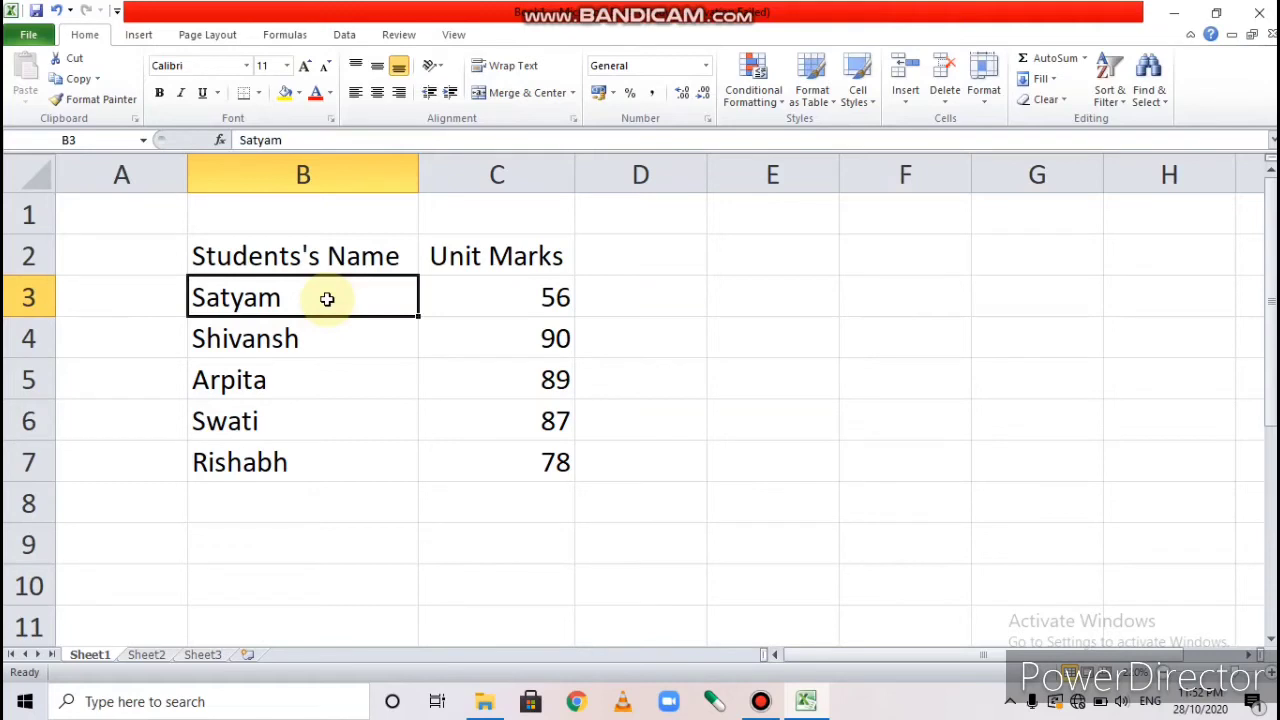
pyautogui.doubleClick(327, 299)
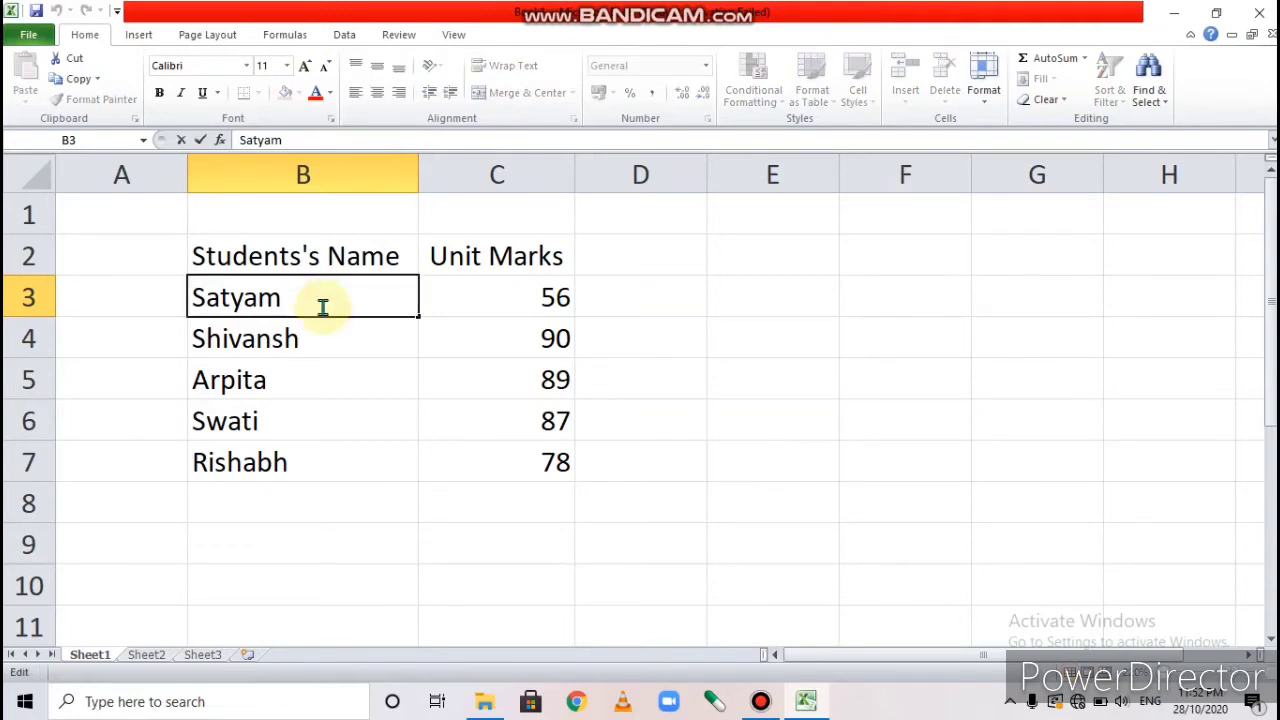
pyautogui.write('Pandey')
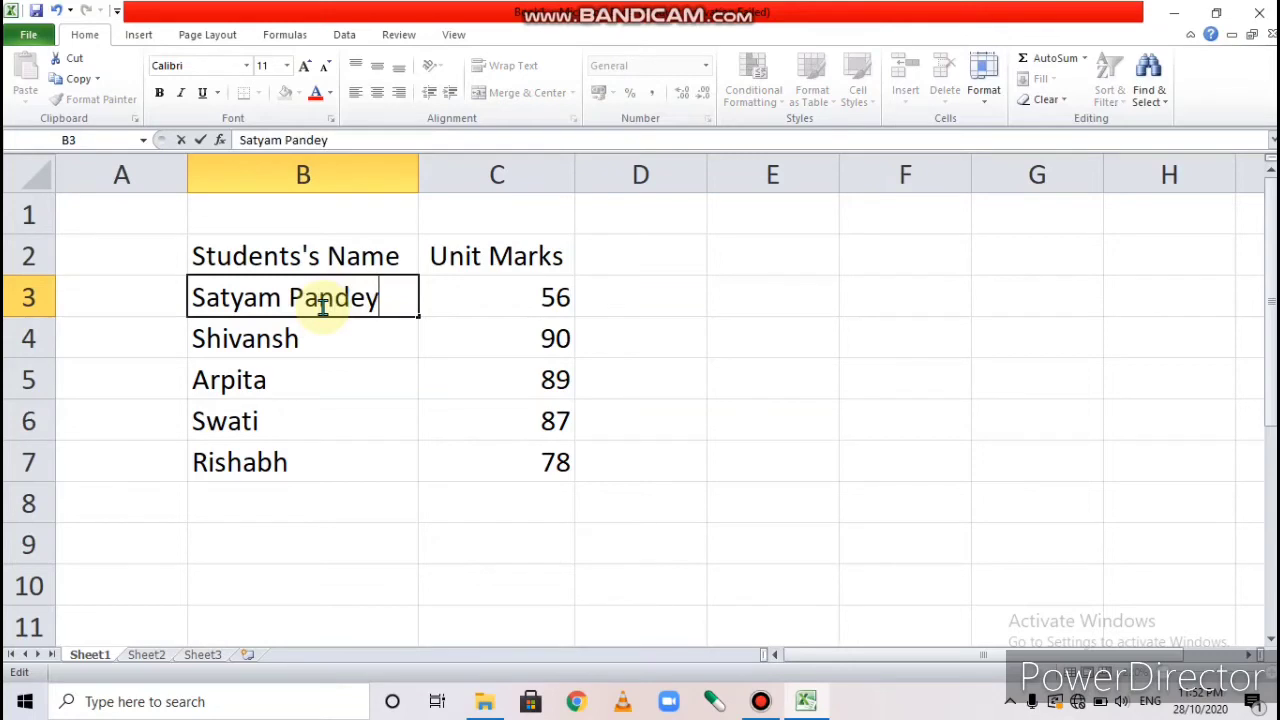
pyautogui.press('Return')
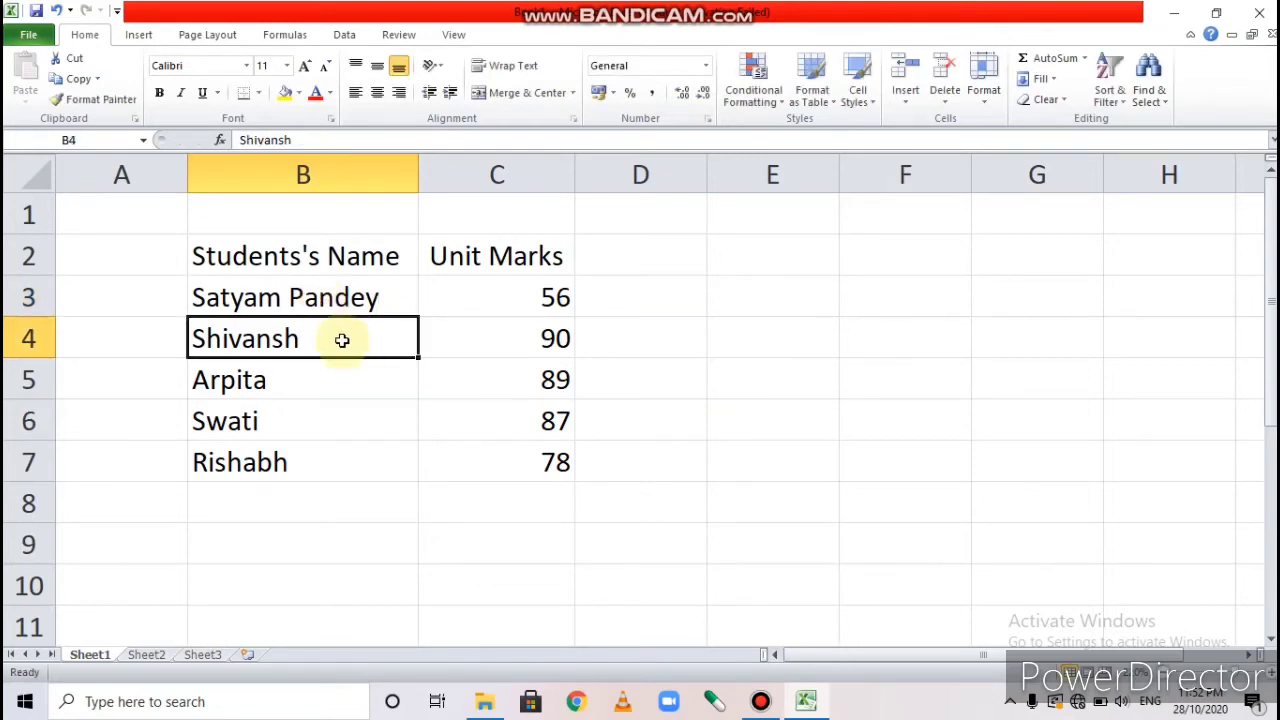
# Append a surname to the student's name in cell B4 and autofit column B to the longer entry.
pyautogui.doubleClick(341, 340)
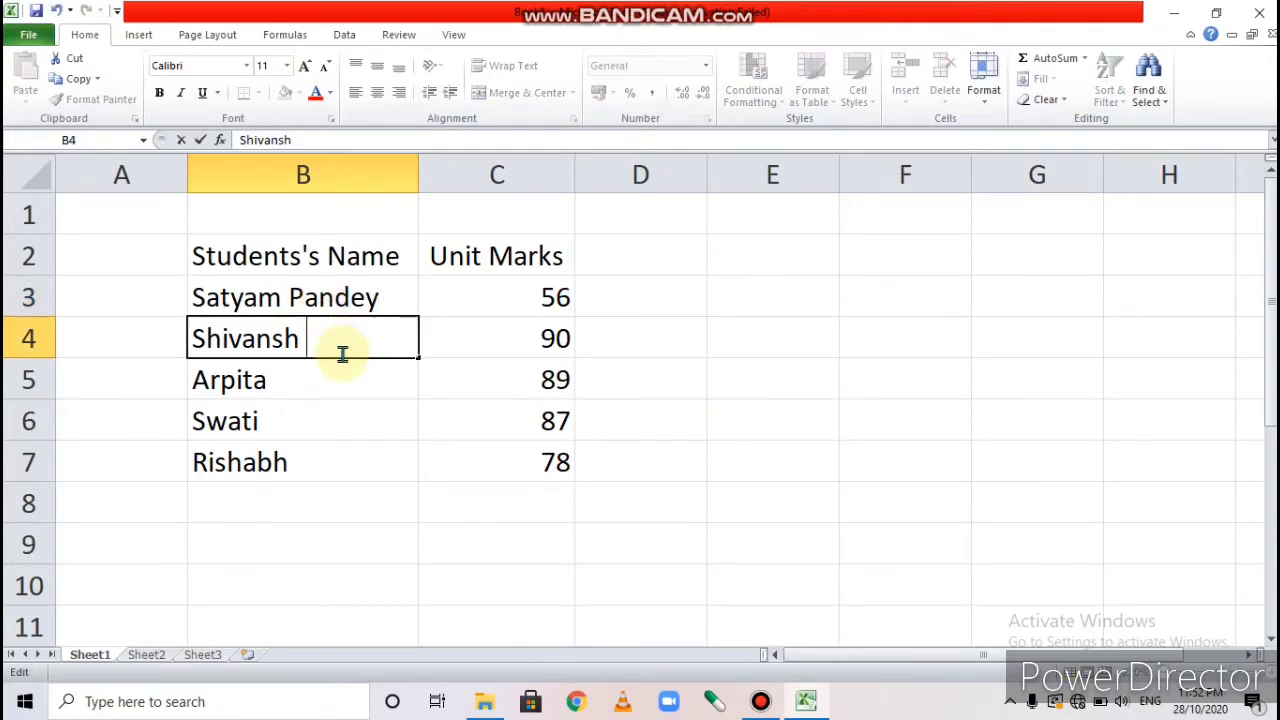
pyautogui.write('Chaudhary')
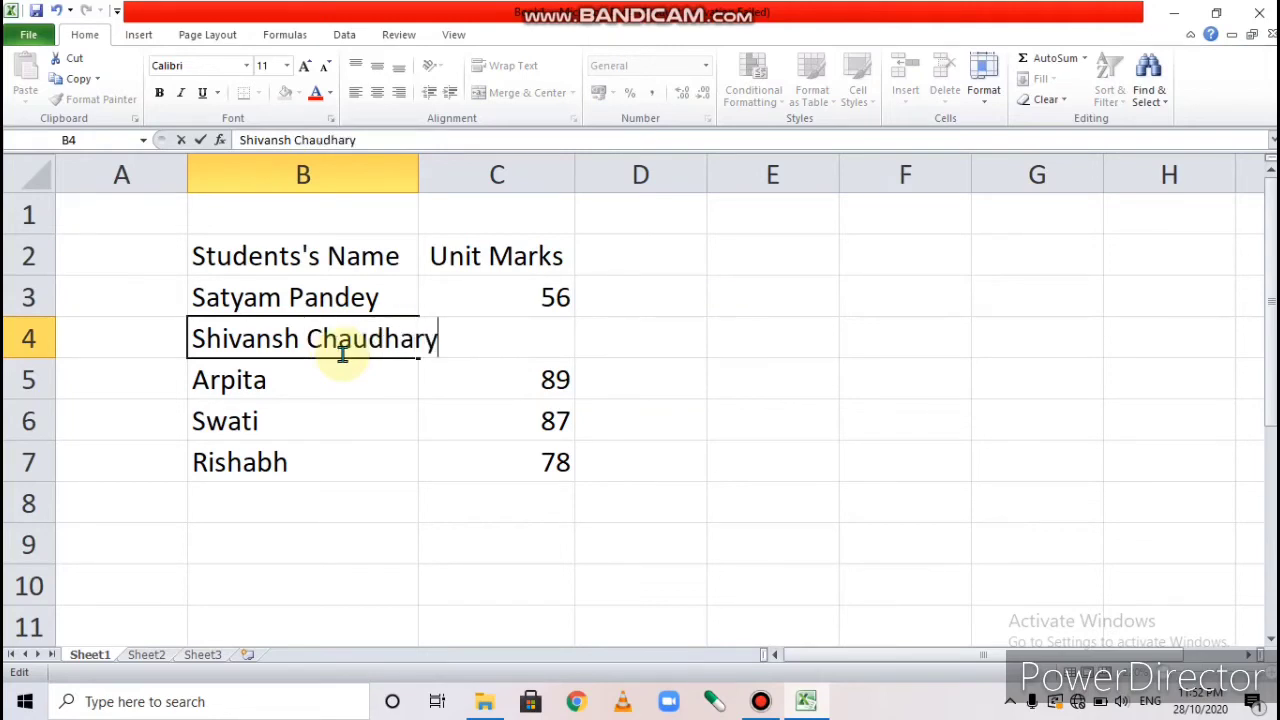
pyautogui.press('Return')
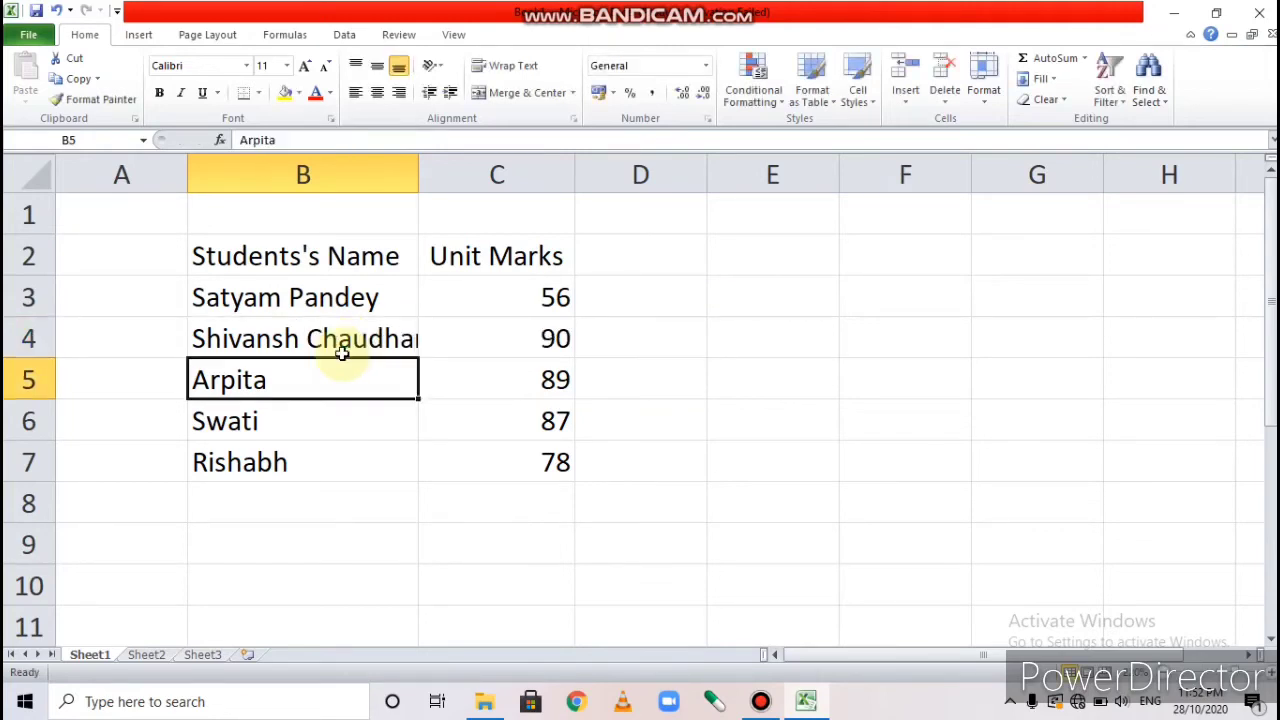
pyautogui.doubleClick(420, 174)
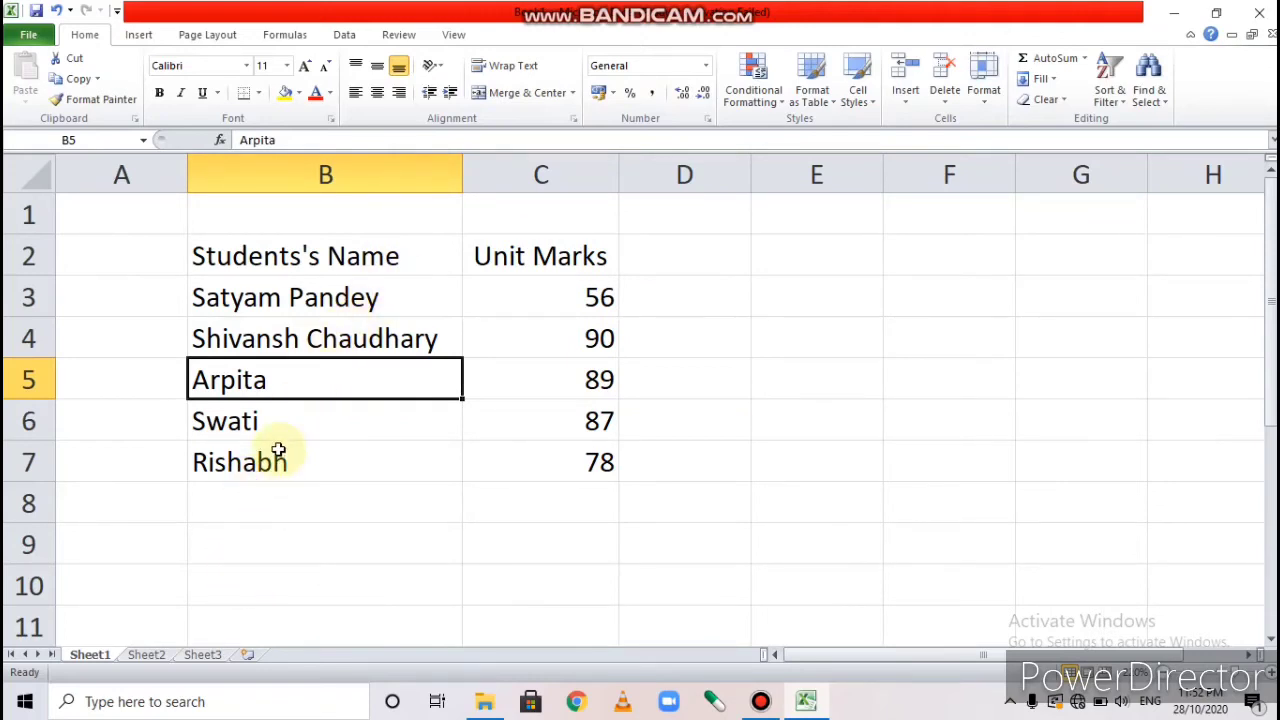
# Append surnames to the students' names in cells B5 and B6, keeping the existing first names.
pyautogui.press('F2')
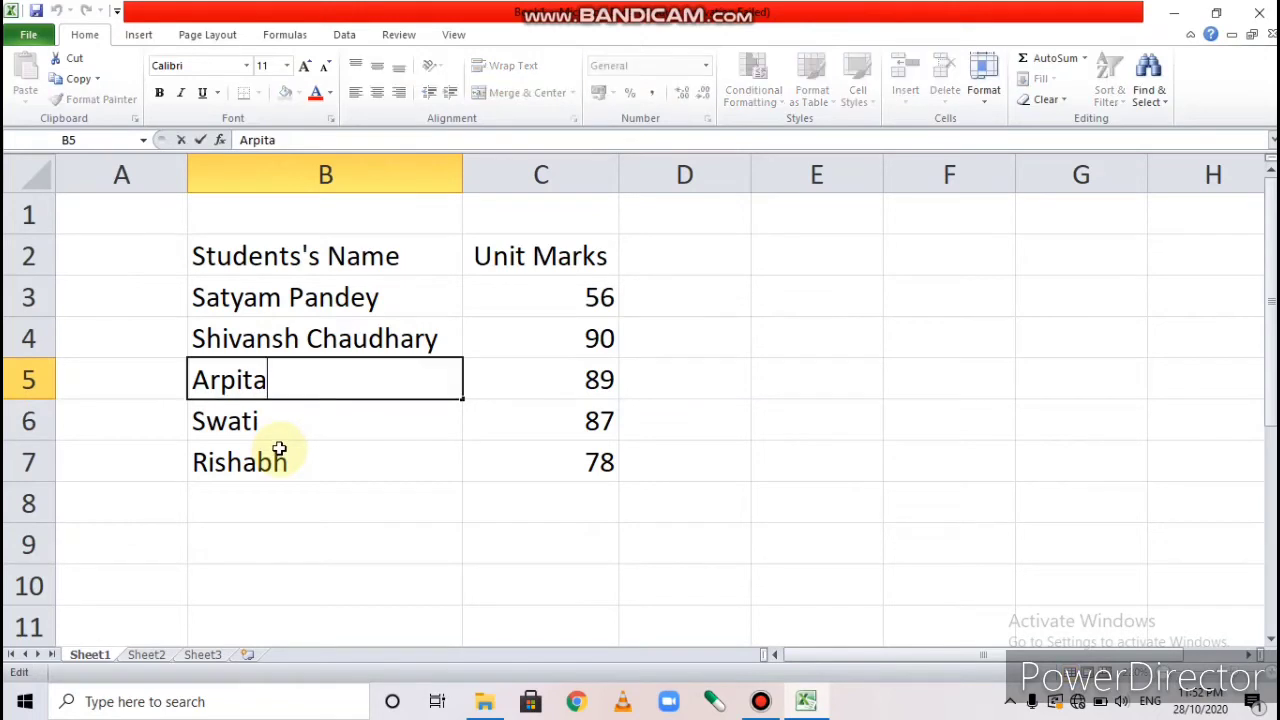
pyautogui.write('Mishra')
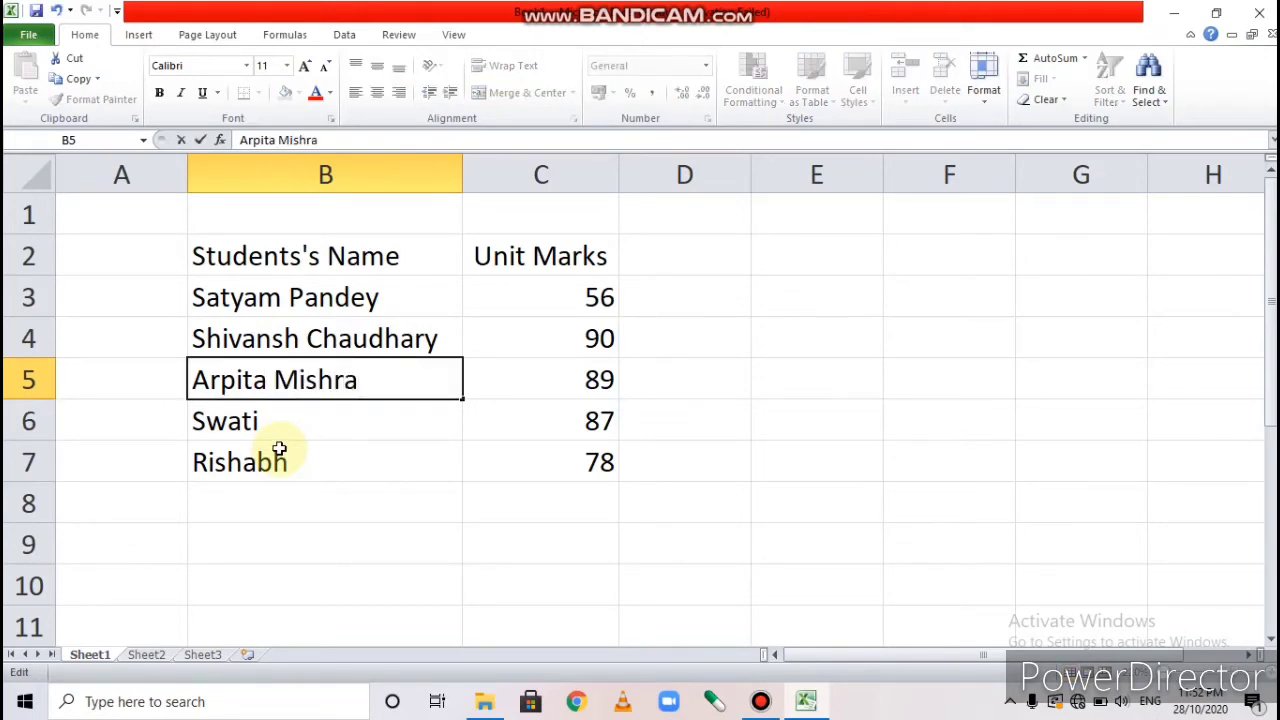
pyautogui.press('Return')
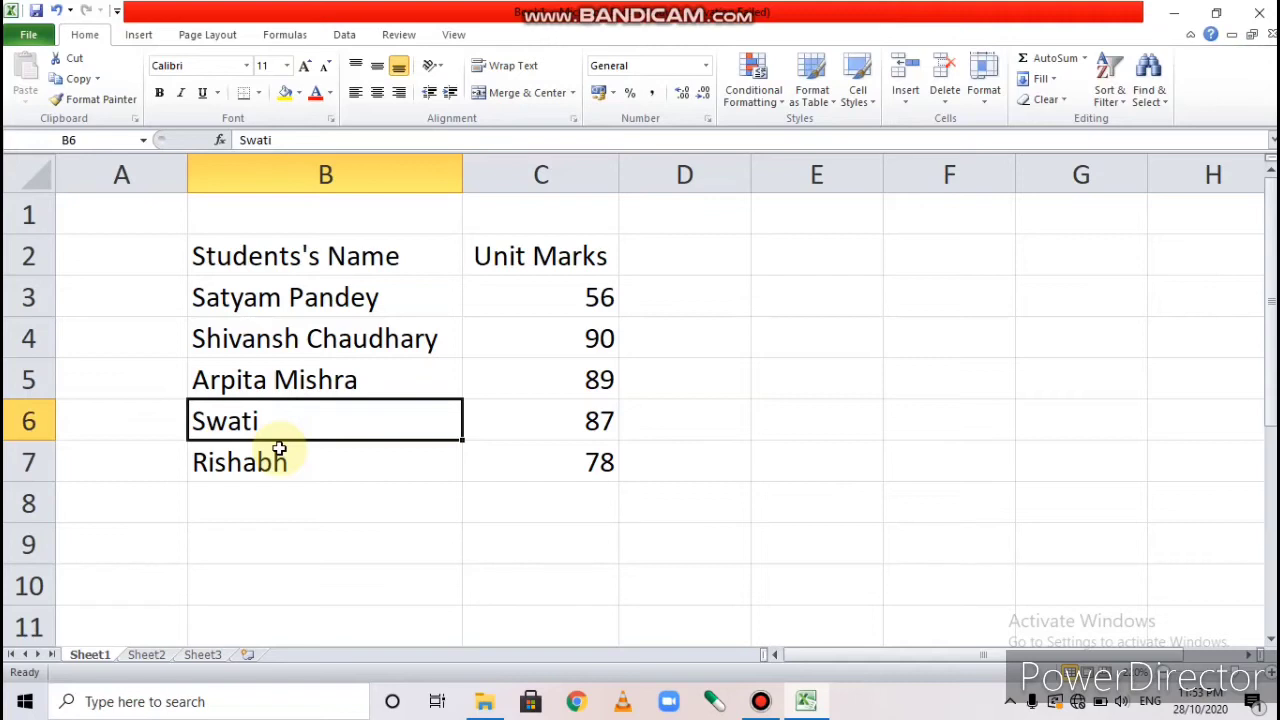
pyautogui.press('F2')
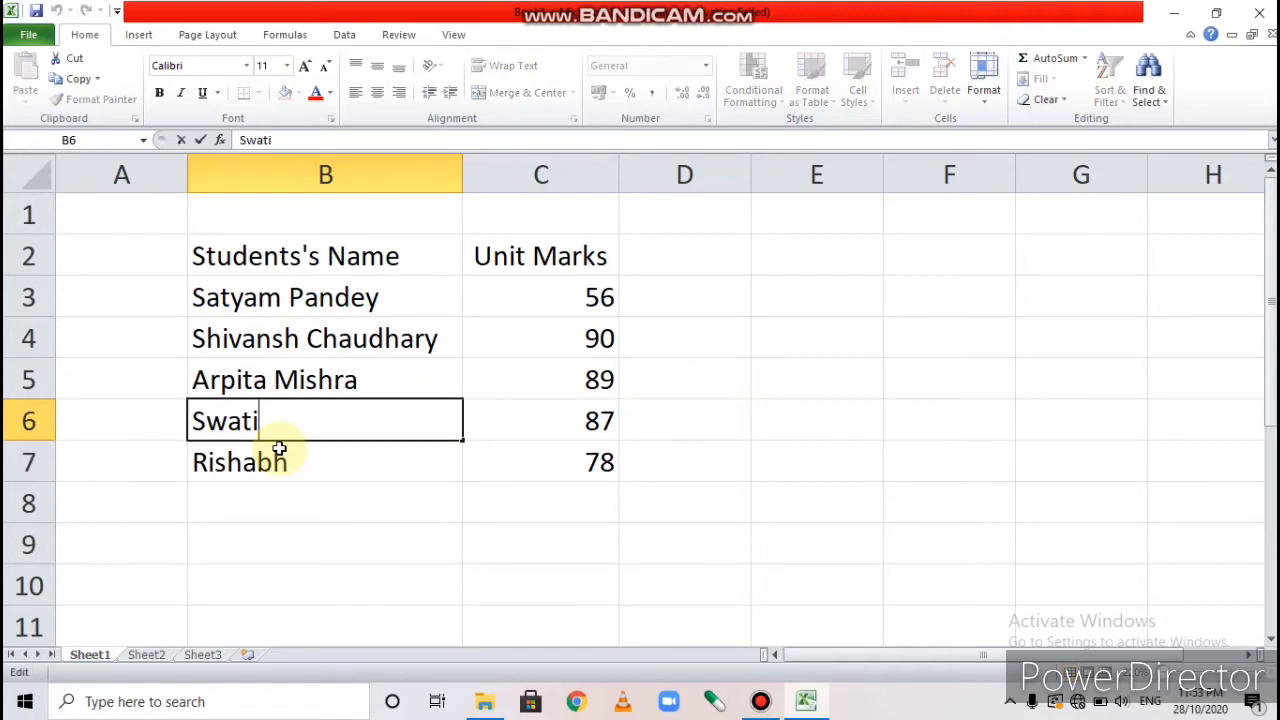
pyautogui.write('Yadav')
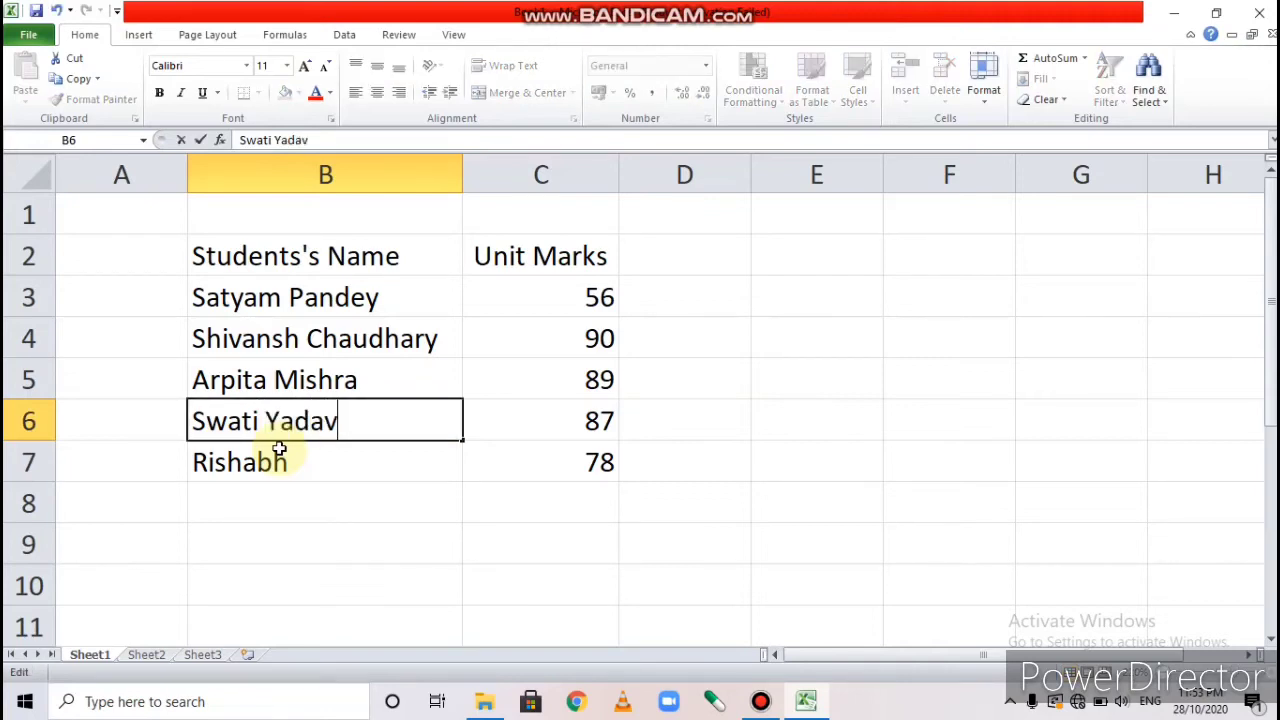
pyautogui.press('Return')
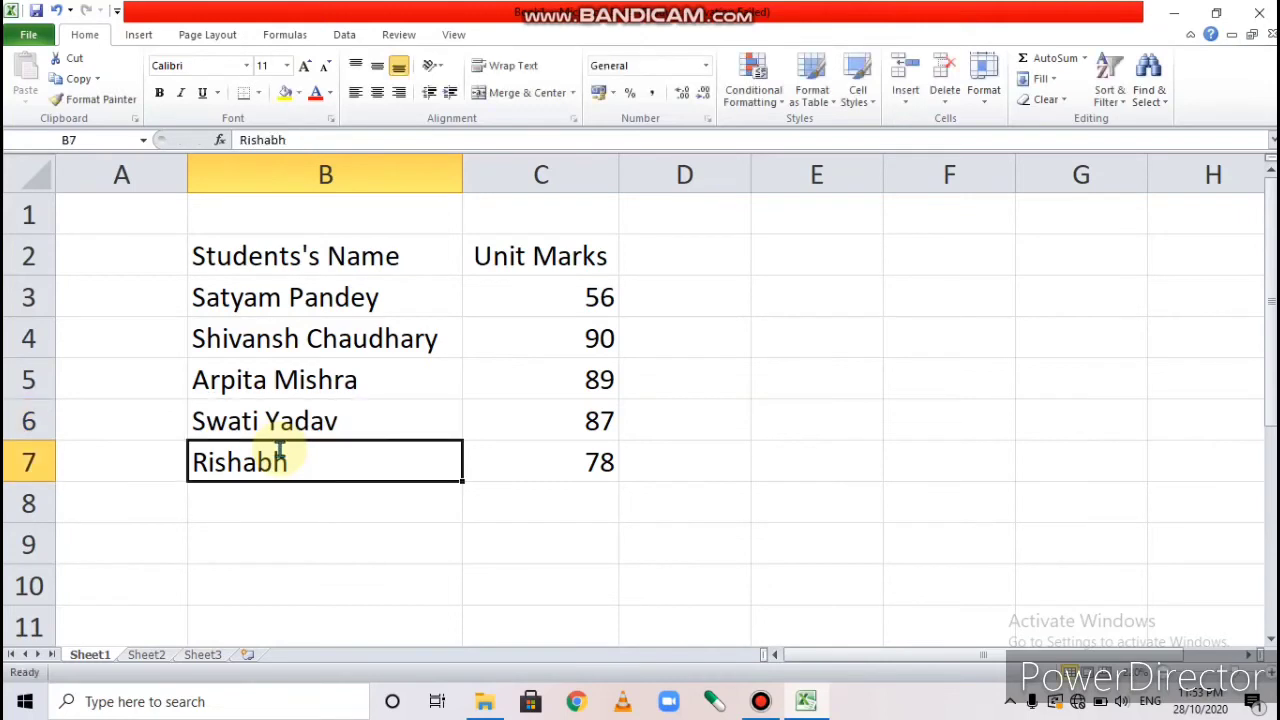
# Append a surname to the student's name in cell B7, keeping the existing first name.
pyautogui.press('F2')
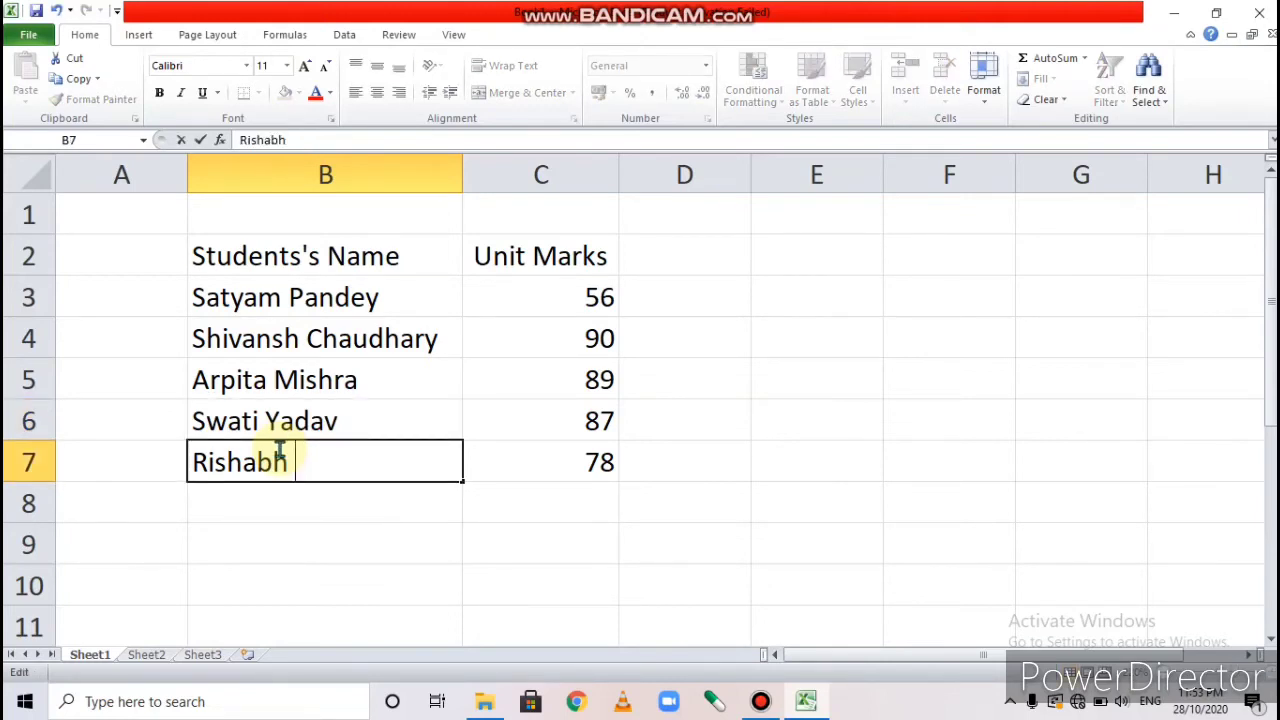
pyautogui.write('Gaur')
pyautogui.press('Return')
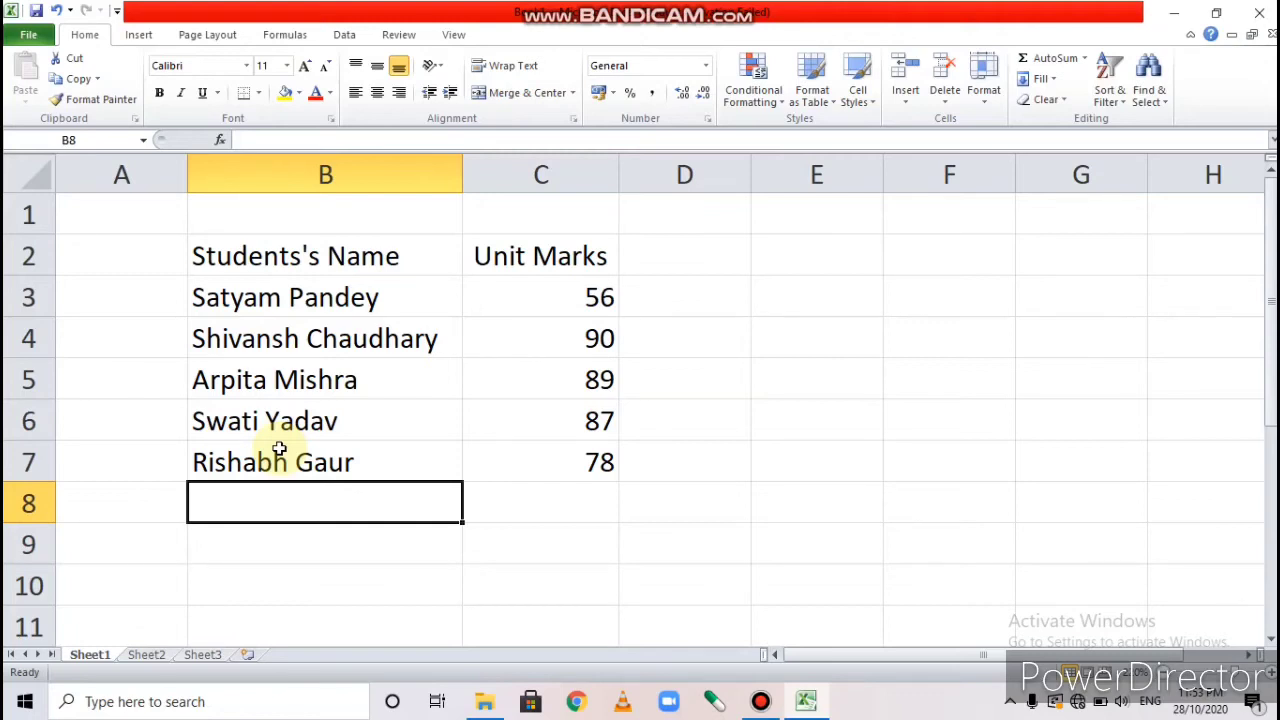
pyautogui.click(731, 546)
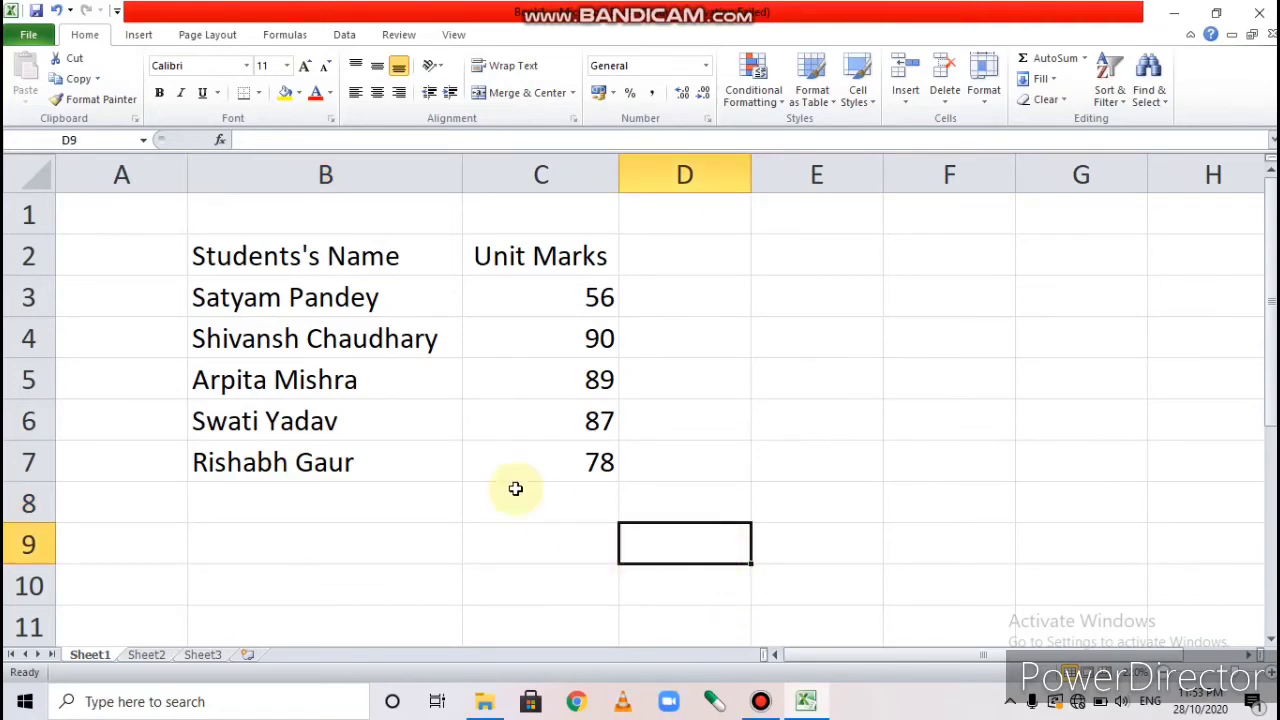
pyautogui.click(369, 298)
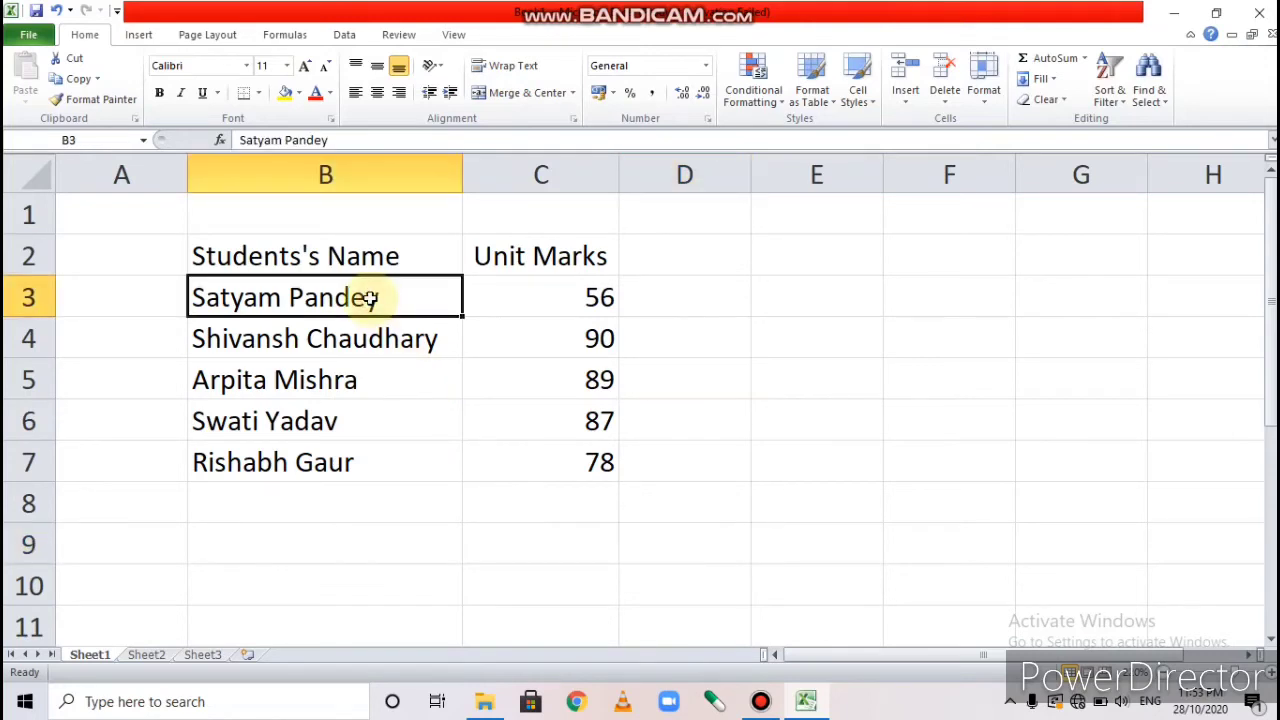
pyautogui.press('BackSpace')
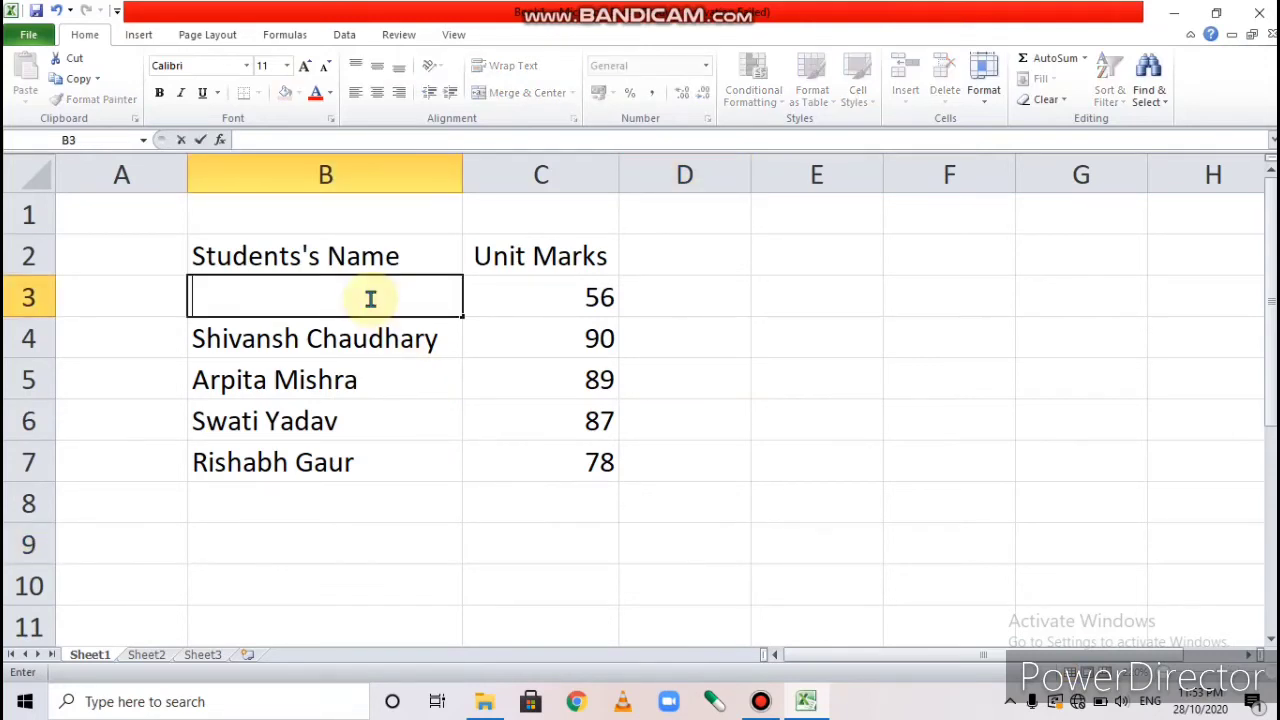
pyautogui.press('Escape')
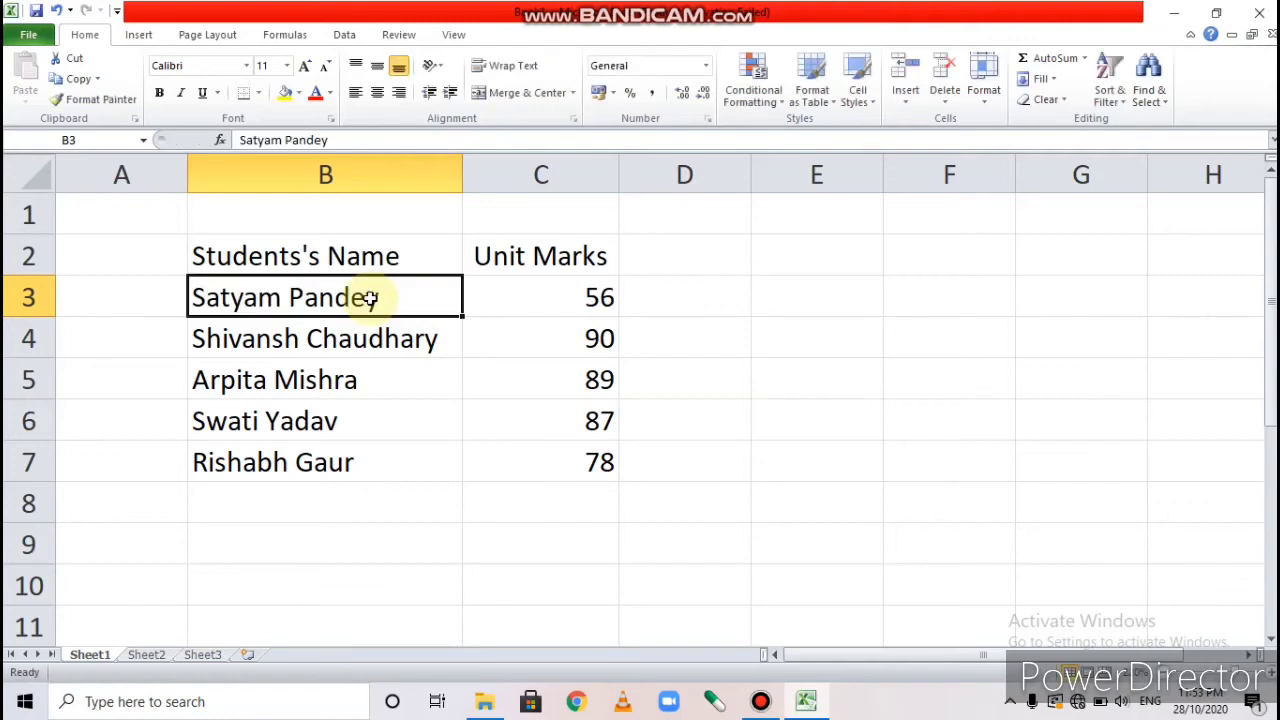
pyautogui.click(408, 601)
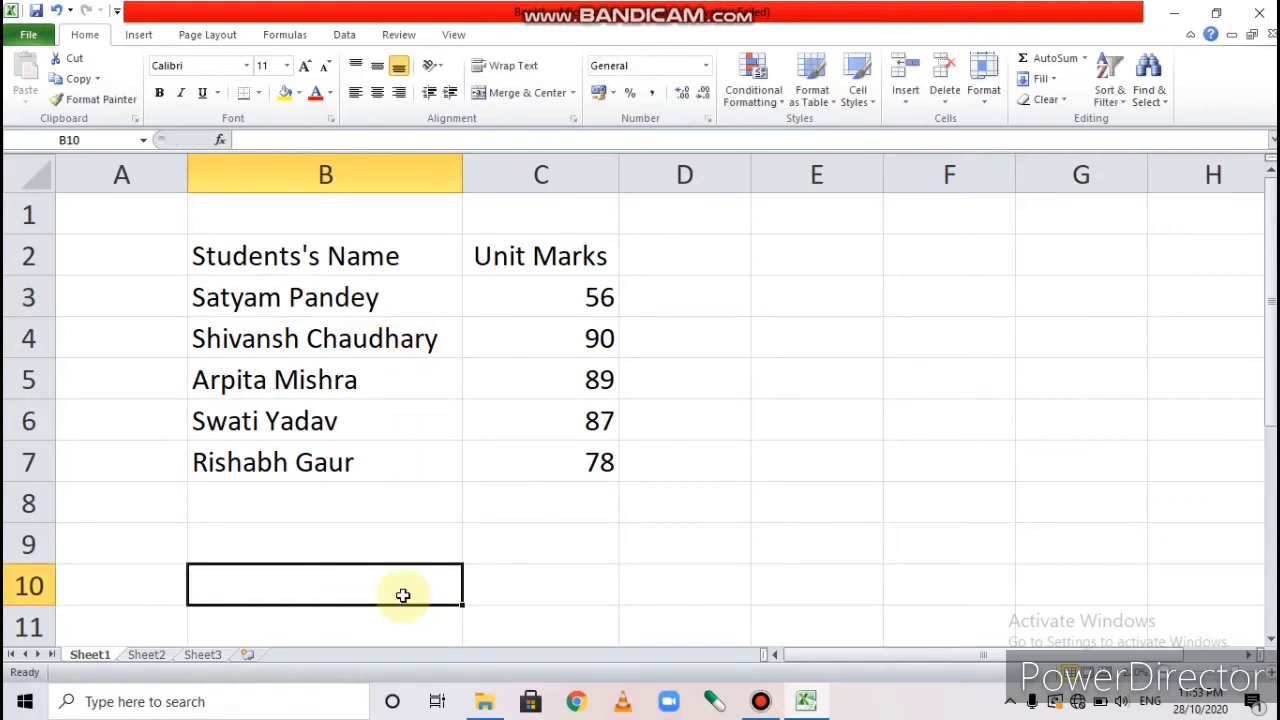
# Clear the single student's name in cell B3 and undo the deletion.
pyautogui.click(422, 288)
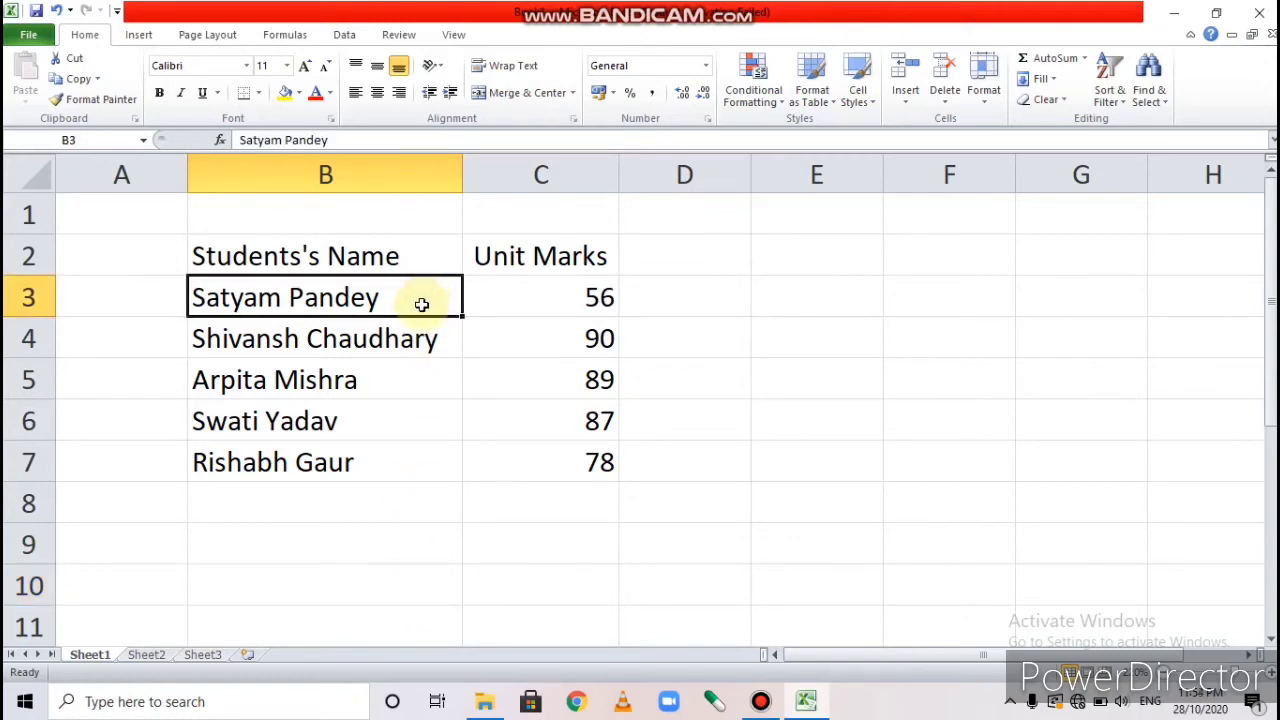
pyautogui.press('BackSpace')
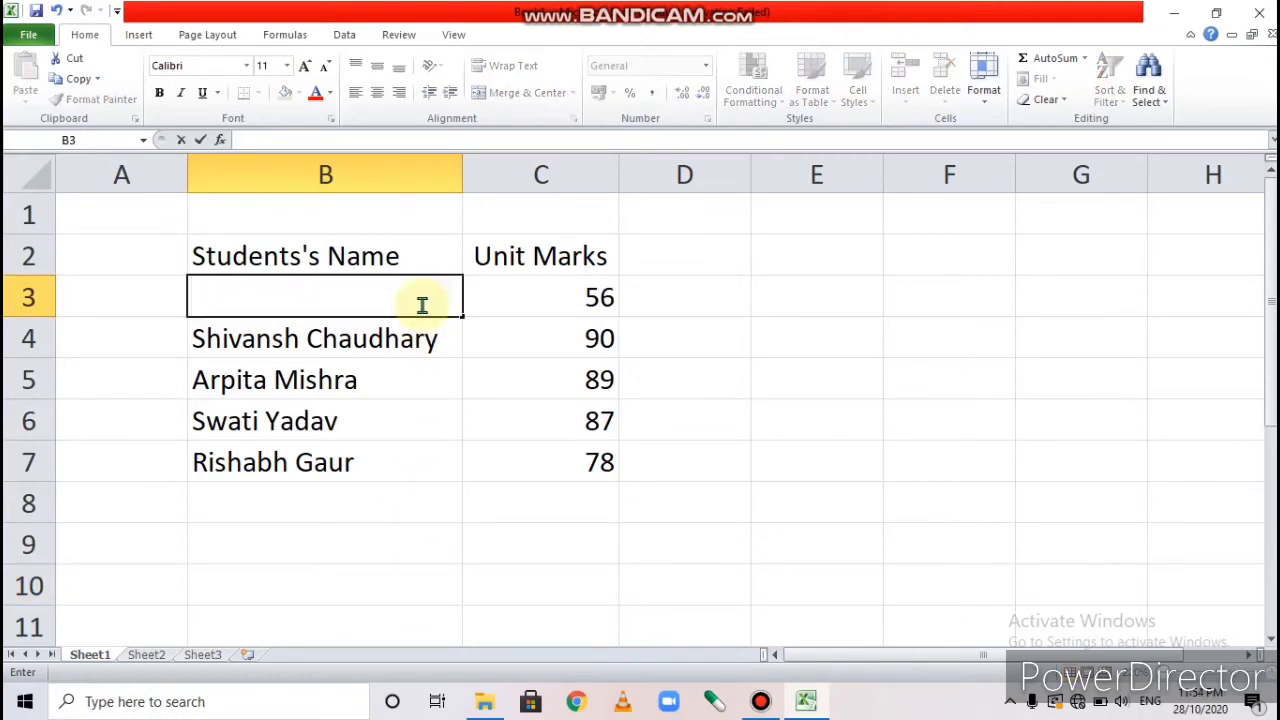
pyautogui.click(466, 514)
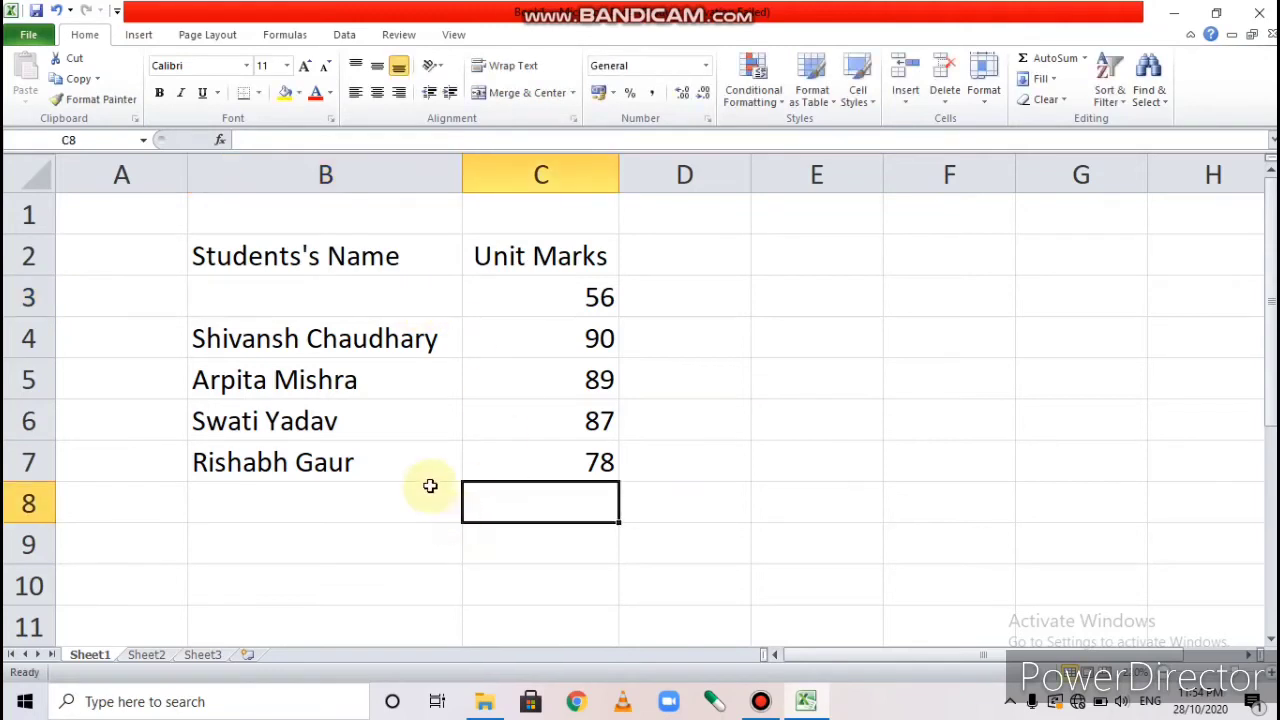
pyautogui.hotkey('ctrl', 'z')
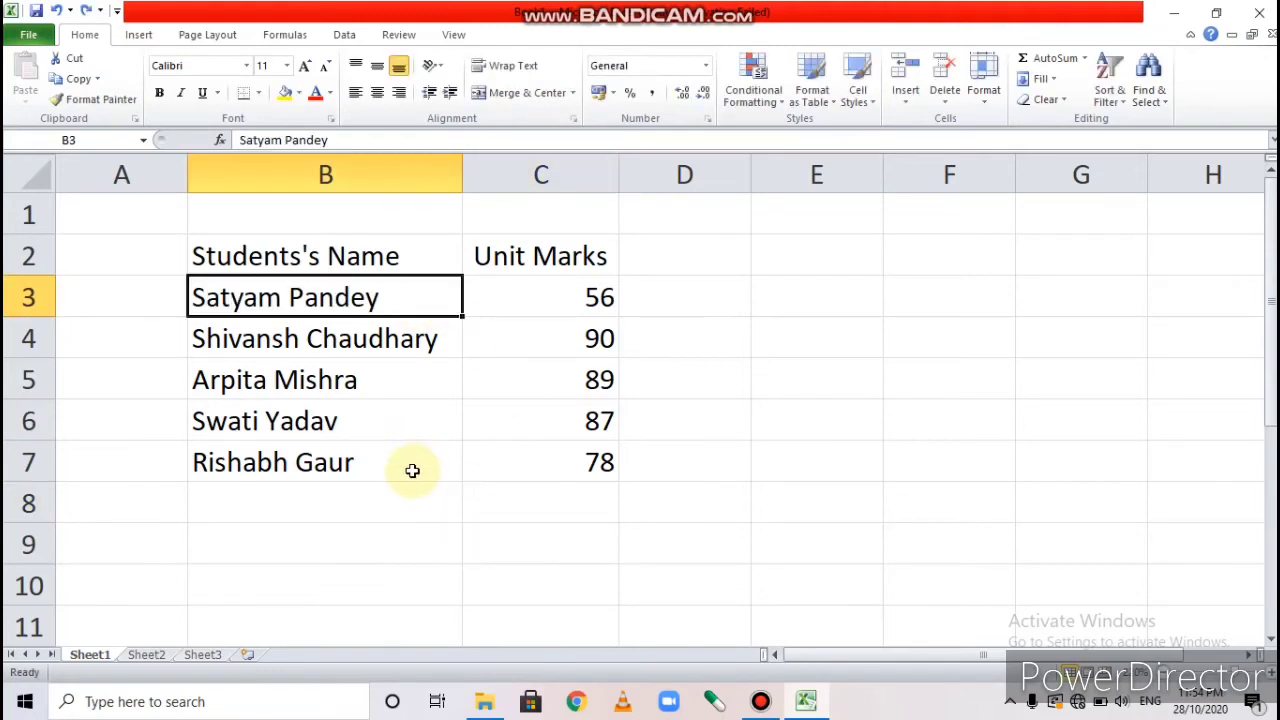
# Delete all the student names in B3:B7 at once and undo the deletion.
pyautogui.moveTo(316, 297); pyautogui.dragTo(316, 463)
pyautogui.press('Delete')
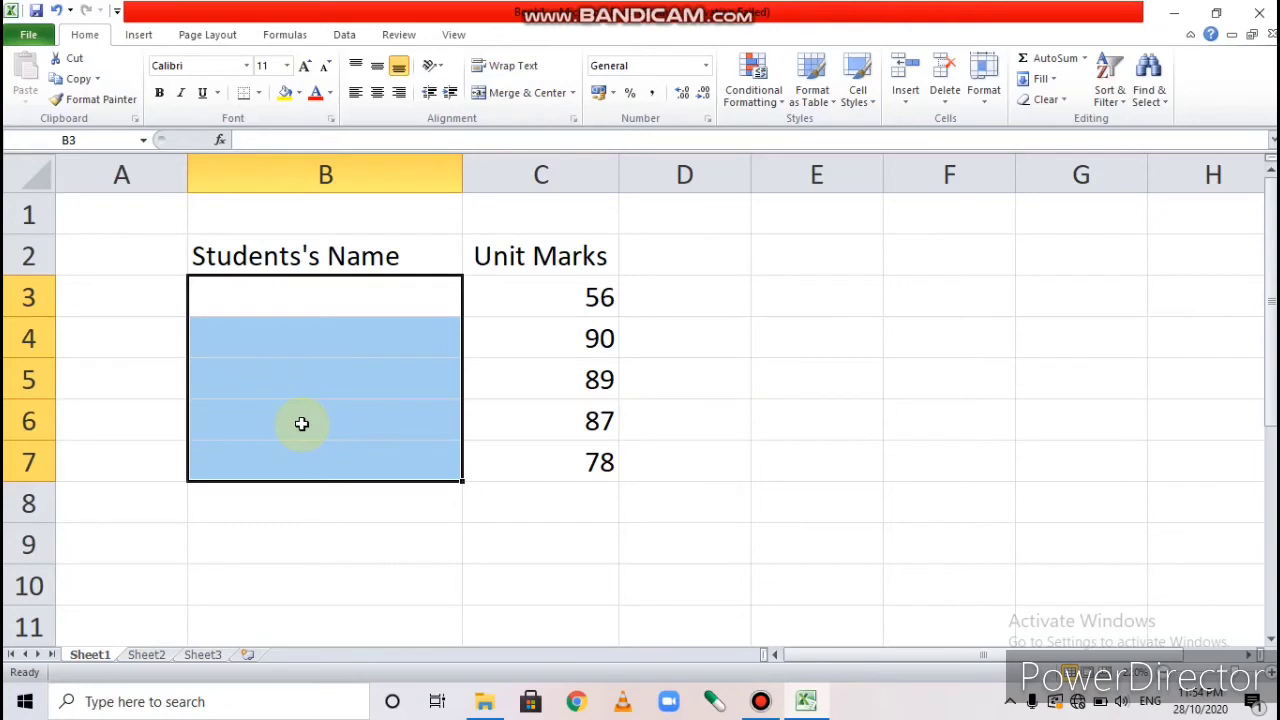
pyautogui.hotkey('ctrl', 'z')
pyautogui.click(347, 529)
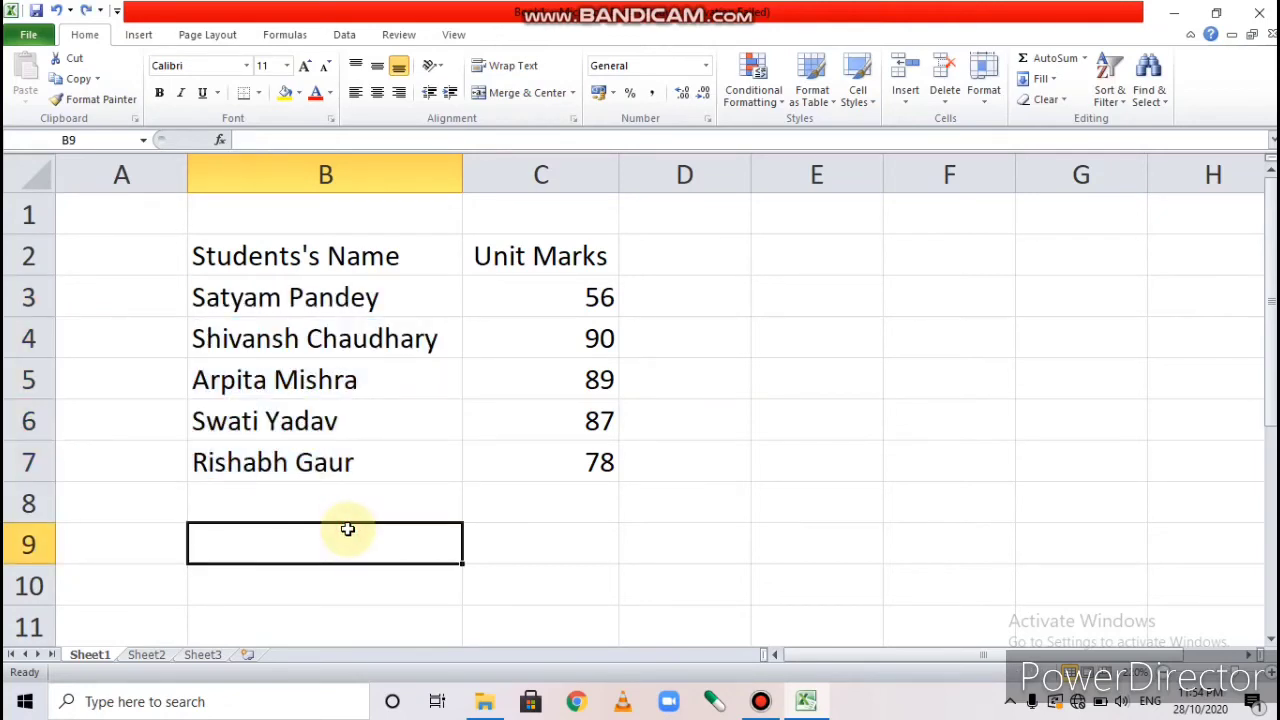
# Empty only cell B3 once more, commit the blank entry and undo it.
pyautogui.click(350, 294)
pyautogui.press('BackSpace')
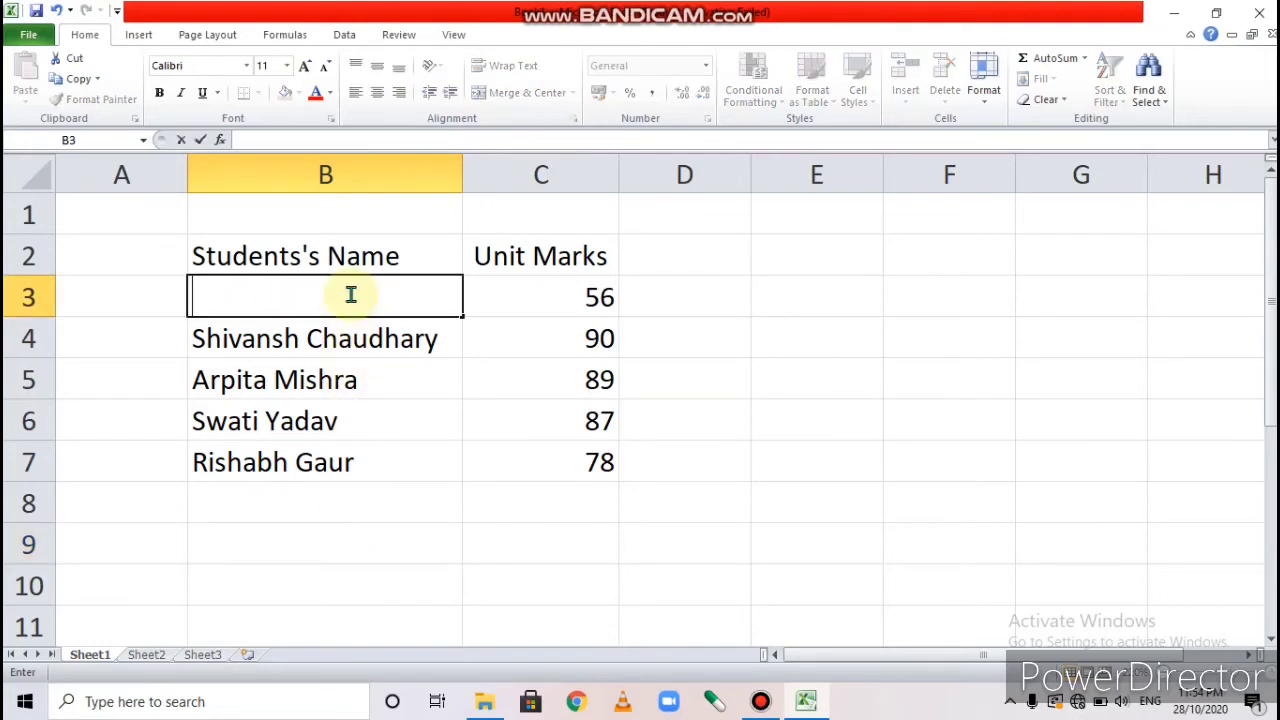
pyautogui.click(383, 576)
pyautogui.hotkey('ctrl', 'z')
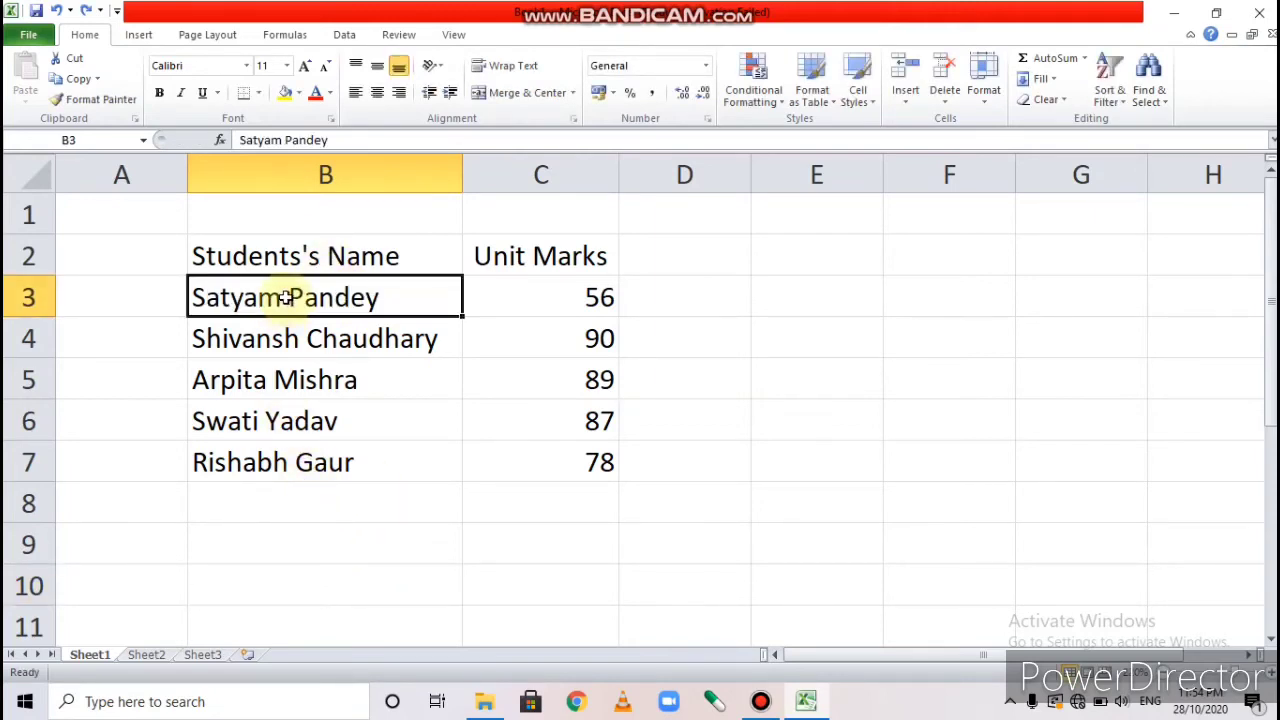
# Clear the contents of the whole name range B3:B7 again and undo the clearing.
pyautogui.moveTo(285, 297); pyautogui.dragTo(315, 470)
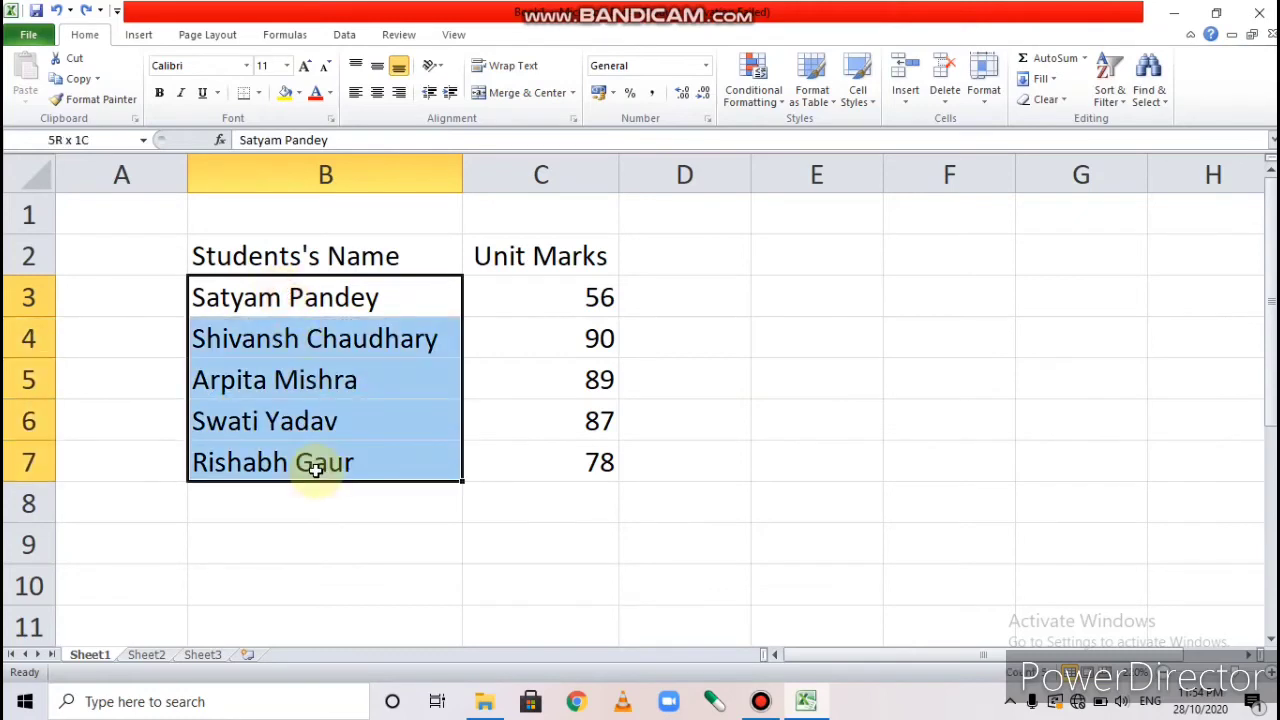
pyautogui.press('Delete')
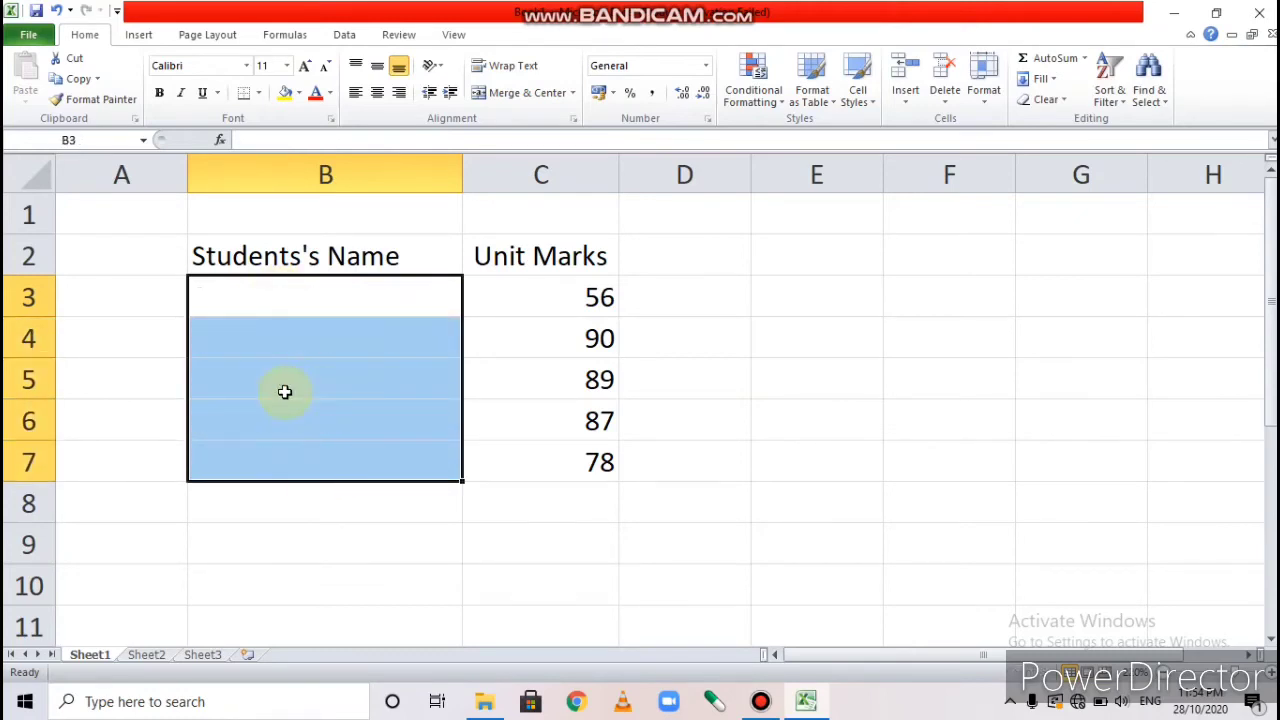
pyautogui.click(316, 588)
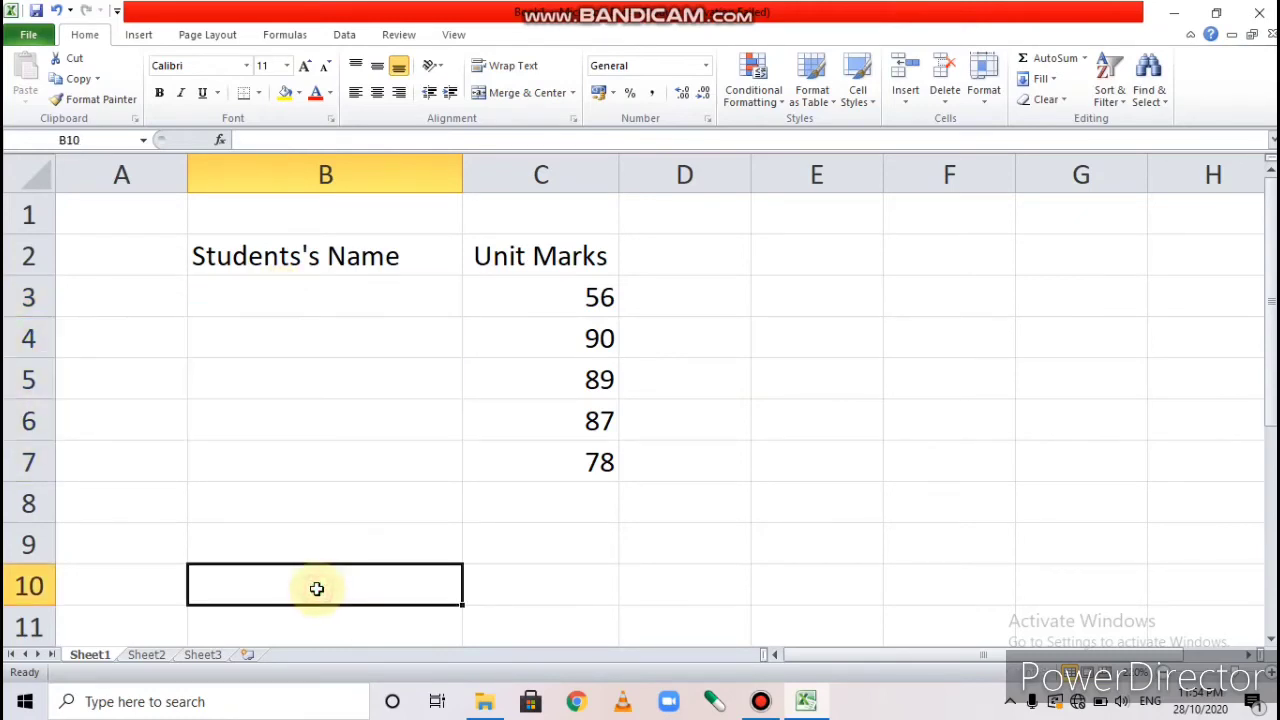
pyautogui.hotkey('ctrl', 'z')
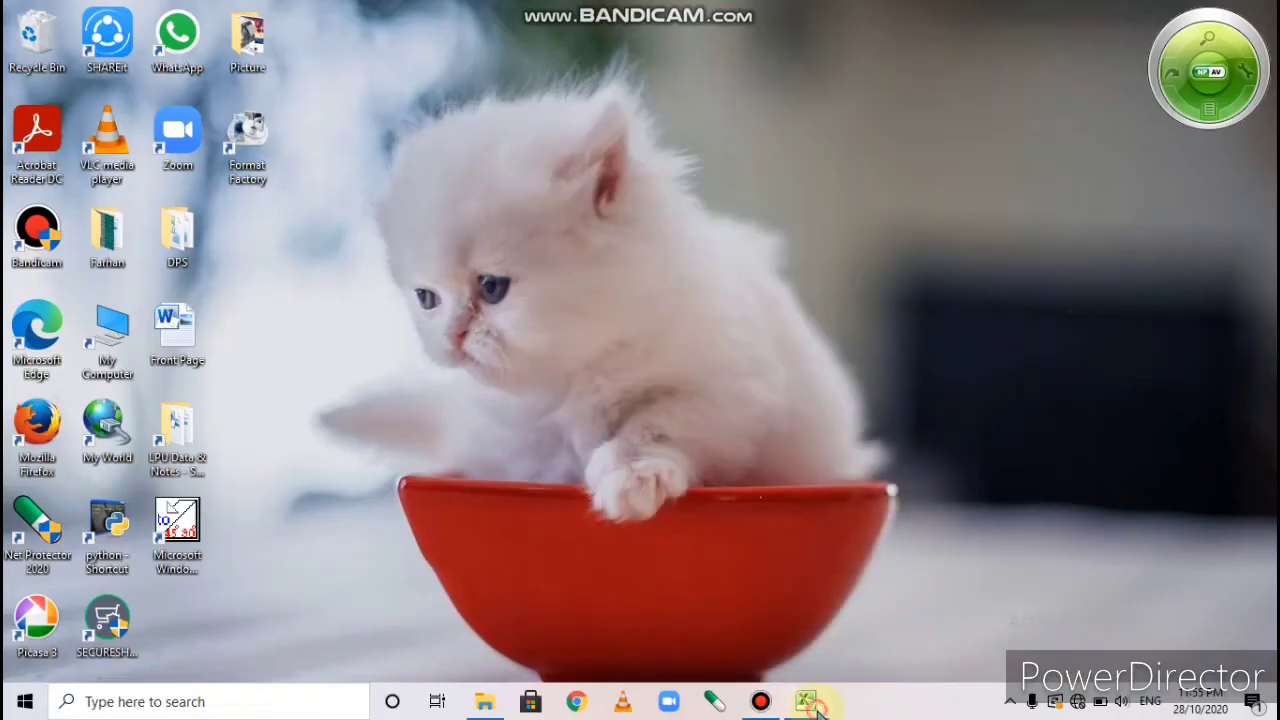
# Switch back to the Excel workbook, copy the table in B2:C7 and paste the copy starting at cell G2.
pyautogui.click(815, 707)
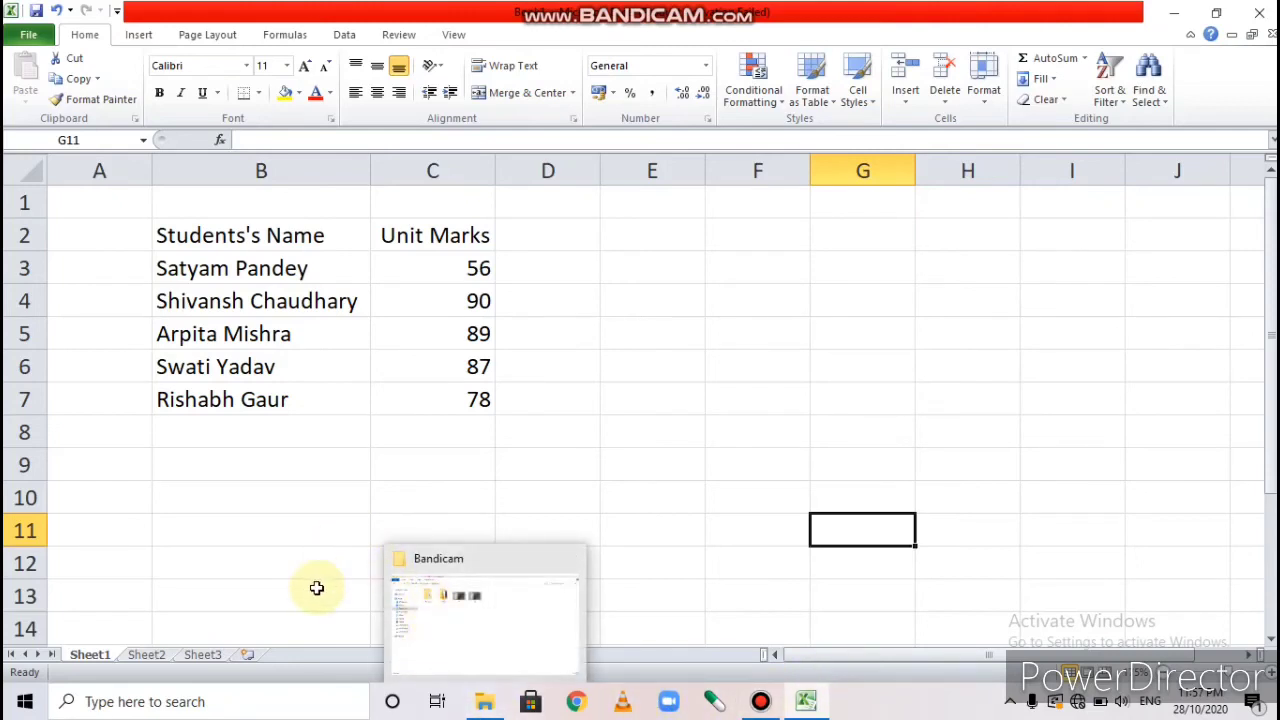
pyautogui.click(316, 545)
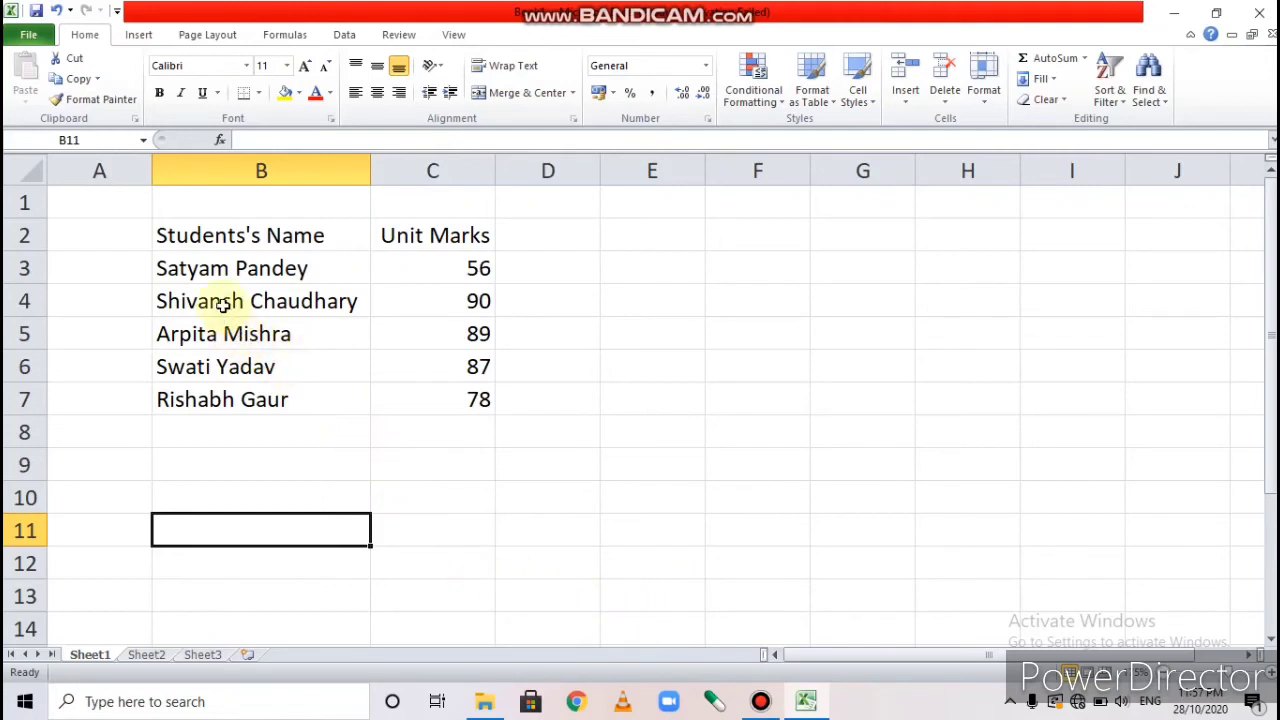
pyautogui.click(190, 239)
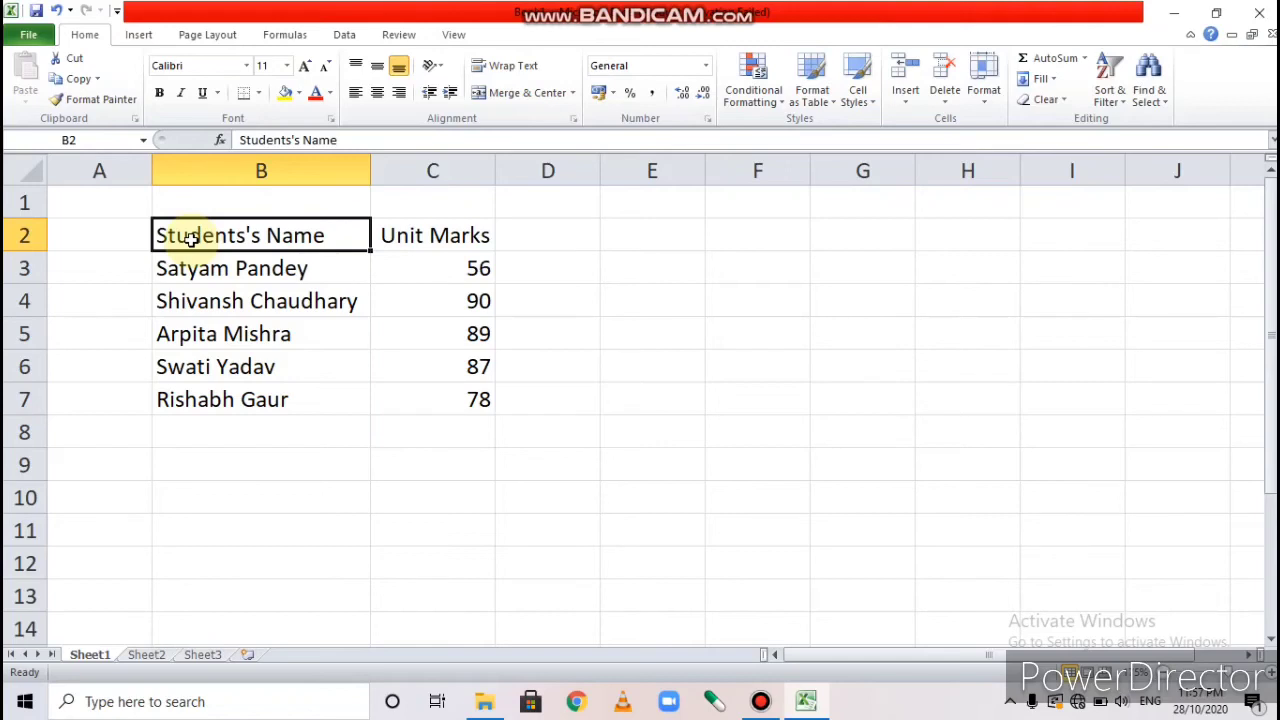
pyautogui.moveTo(189, 246); pyautogui.dragTo(432, 412)
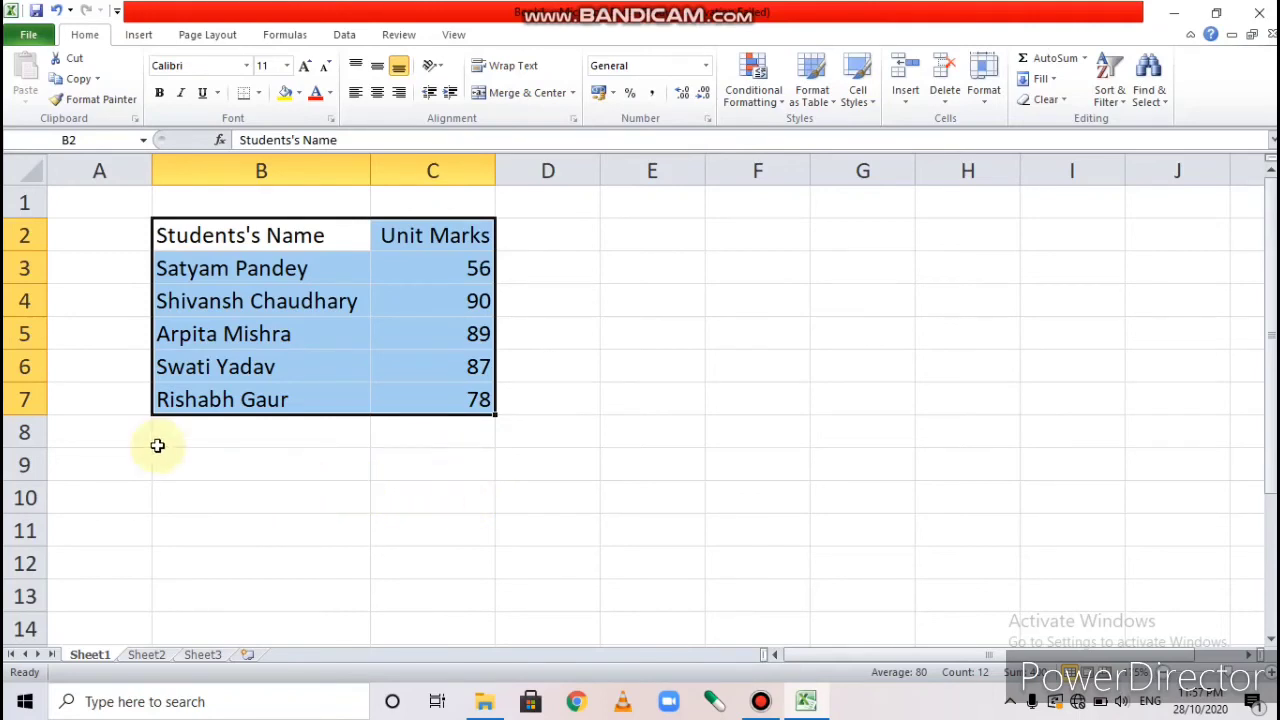
pyautogui.click(74, 80)
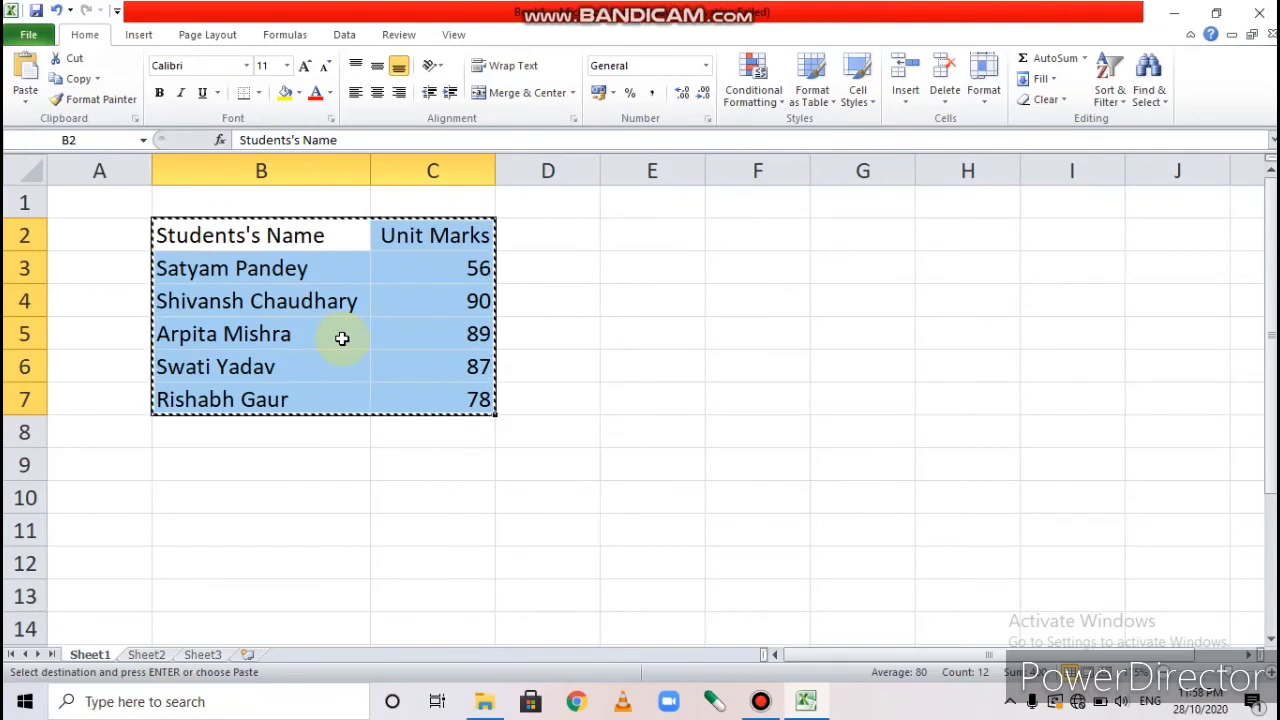
pyautogui.click(870, 228)
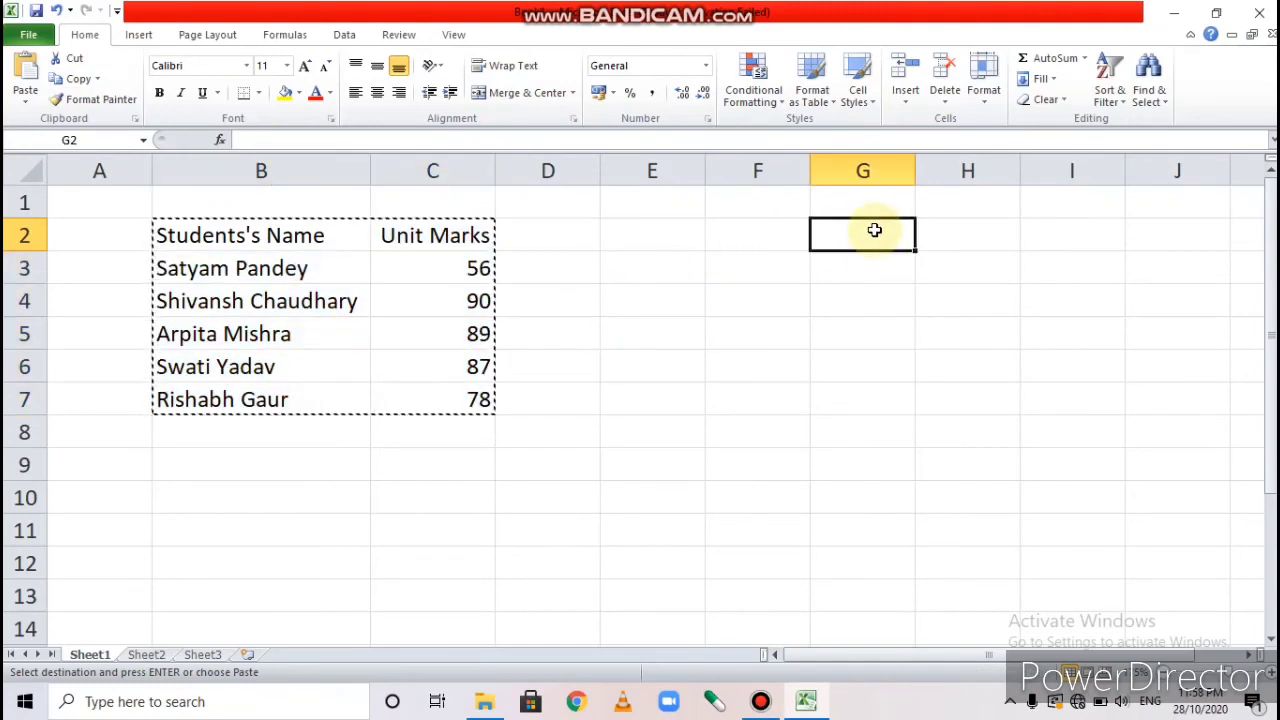
pyautogui.click(30, 75)
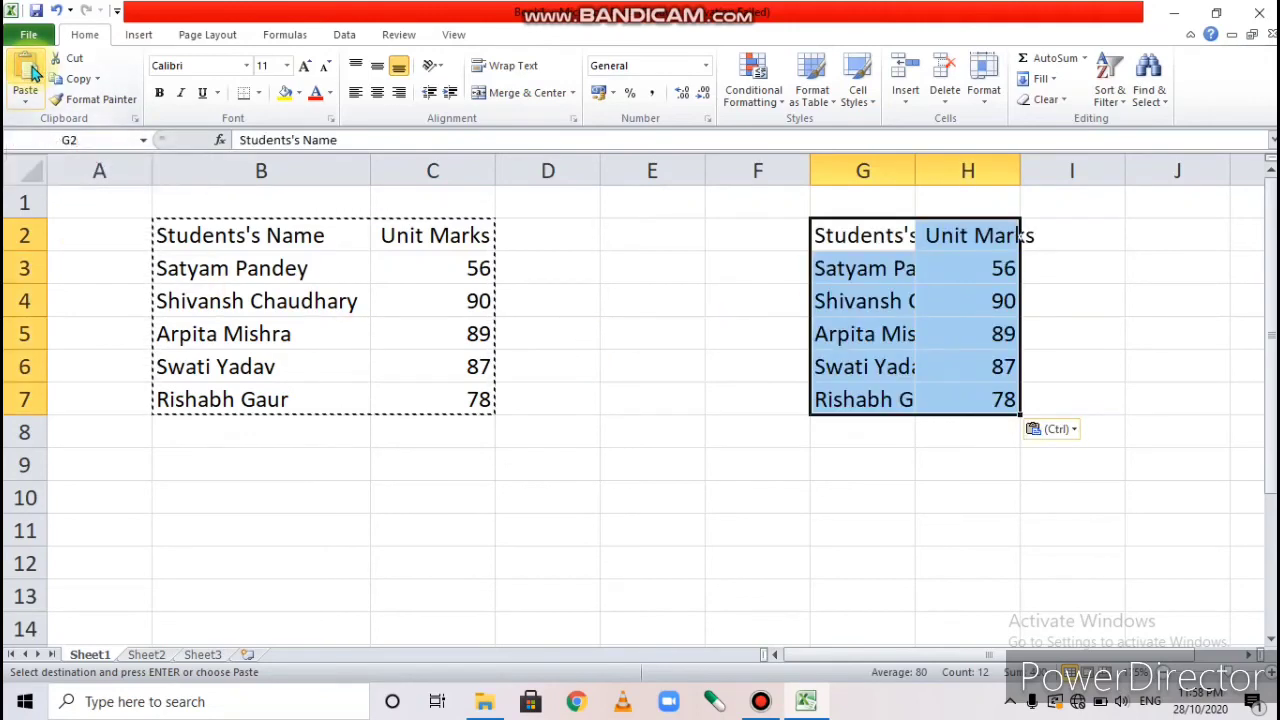
# Autofit columns G and H to the pasted table and clear the copy marquee.
pyautogui.doubleClick(911, 168)
pyautogui.doubleClick(1134, 169)
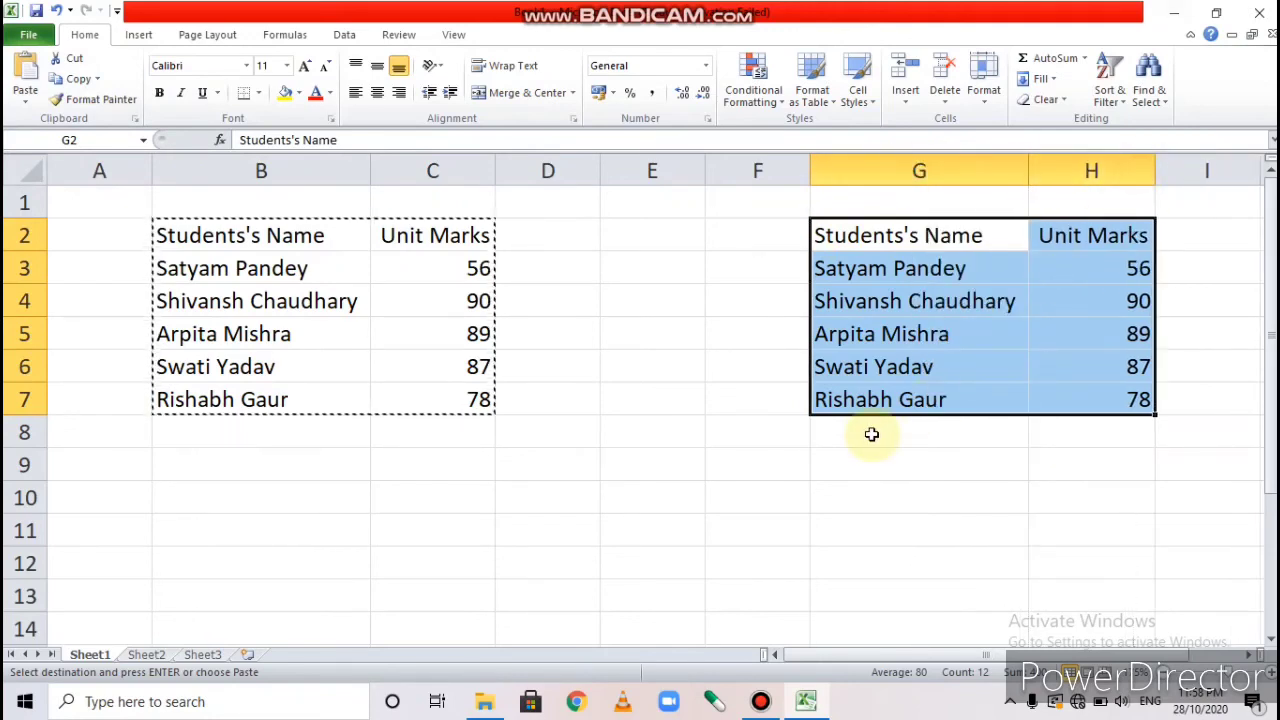
pyautogui.press('Escape')
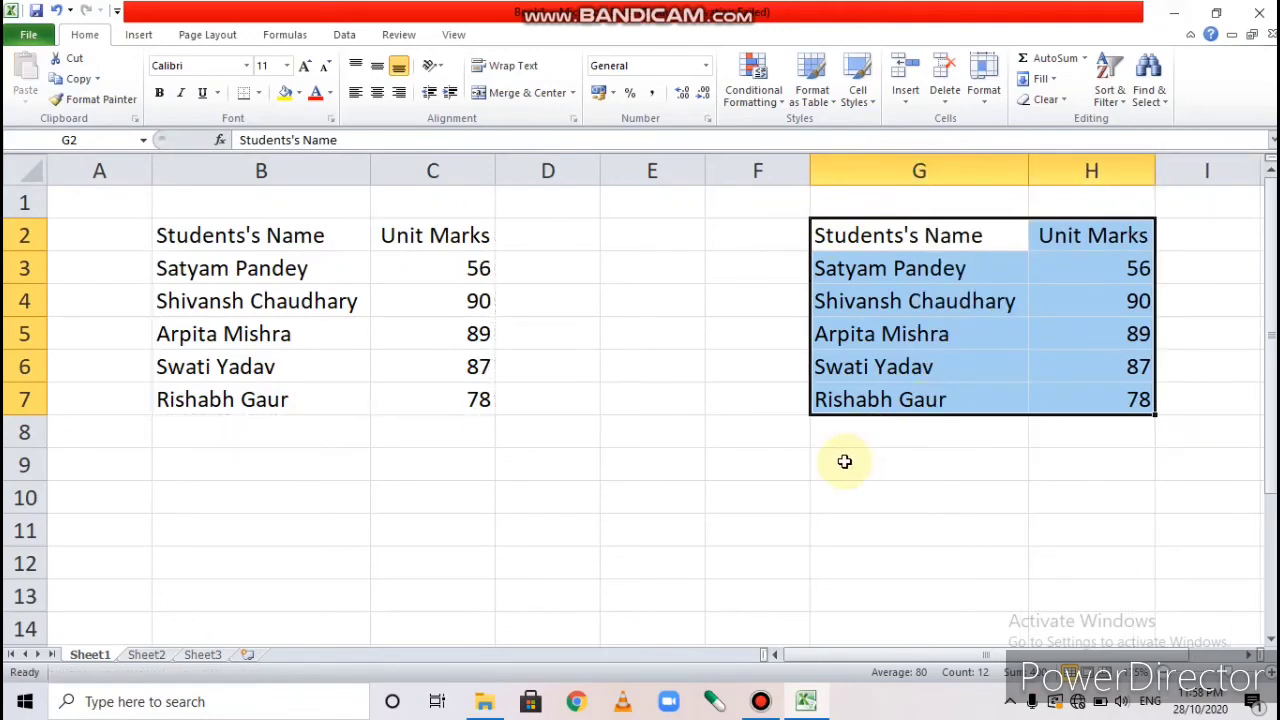
# Undo the column autofits and the pasted copy of the table in G2:H7.
pyautogui.hotkey('ctrl', 'z')
pyautogui.hotkey('ctrl', 'z')
pyautogui.hotkey('ctrl', 'z')
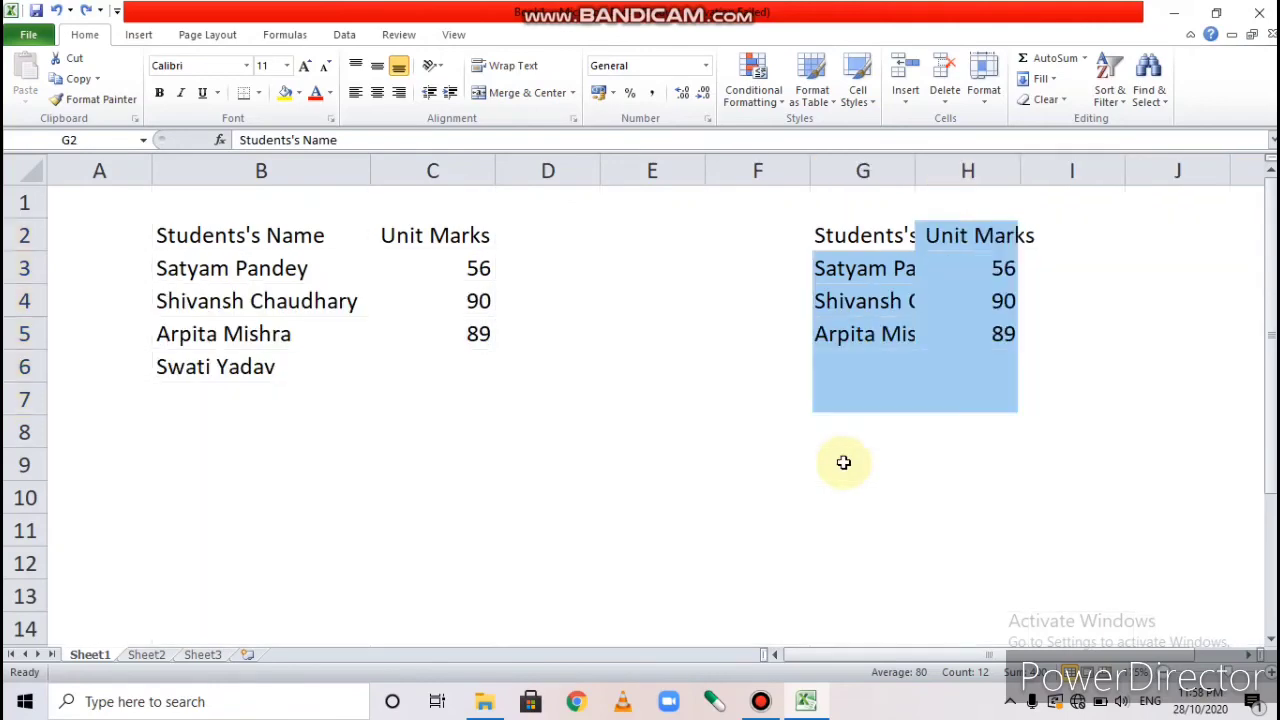
pyautogui.click(779, 505)
pyautogui.press('Escape')
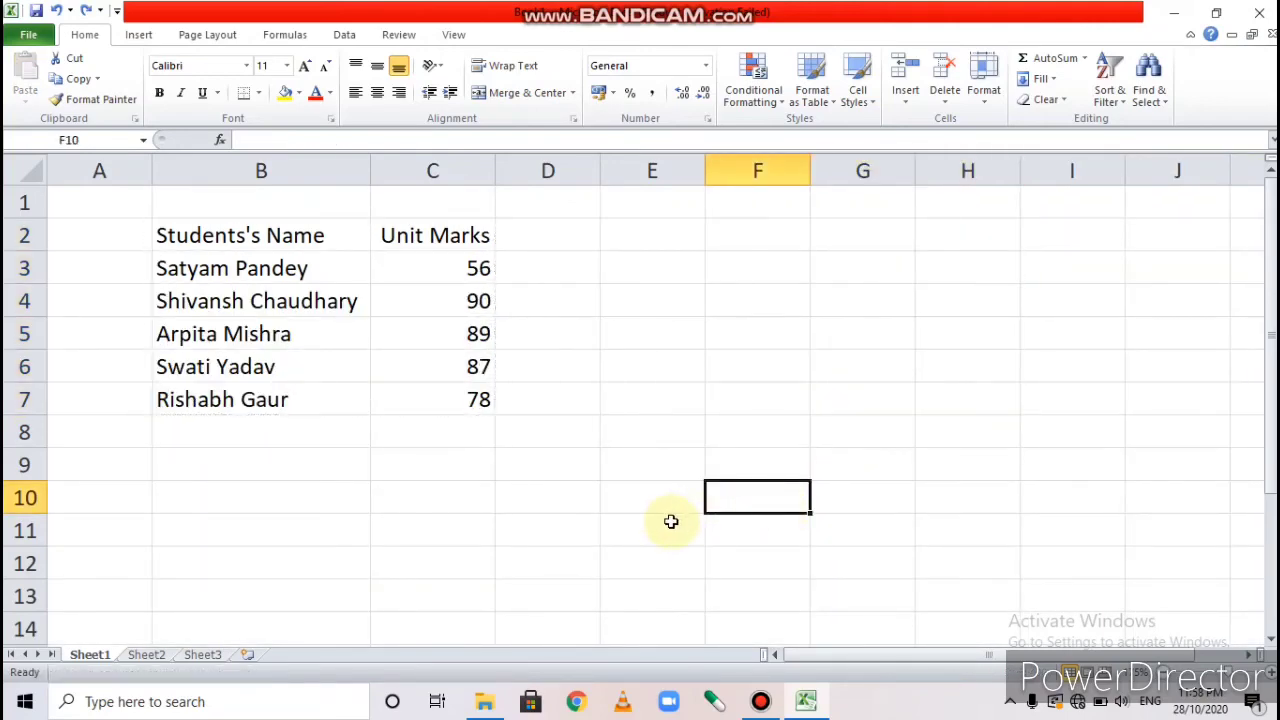
pyautogui.click(671, 490)
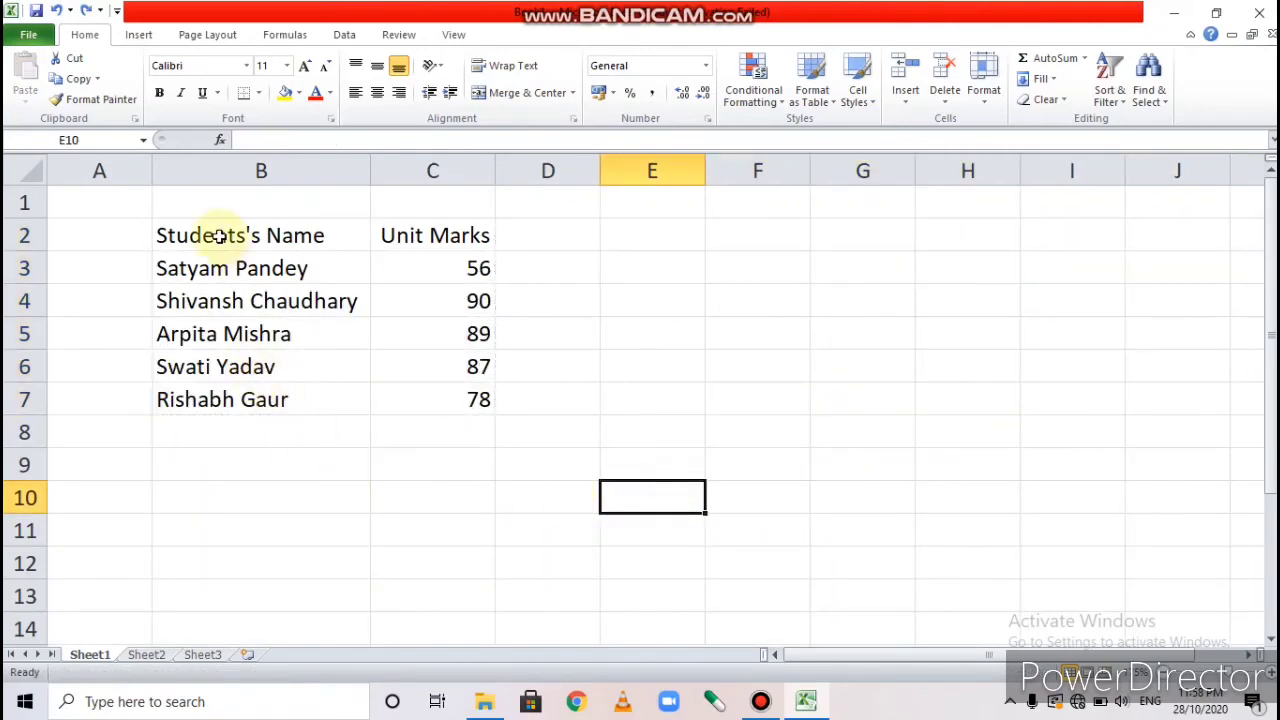
# Move the table from B2:C7 to start at cell G2 using cut and paste.
pyautogui.moveTo(211, 231); pyautogui.dragTo(412, 403)
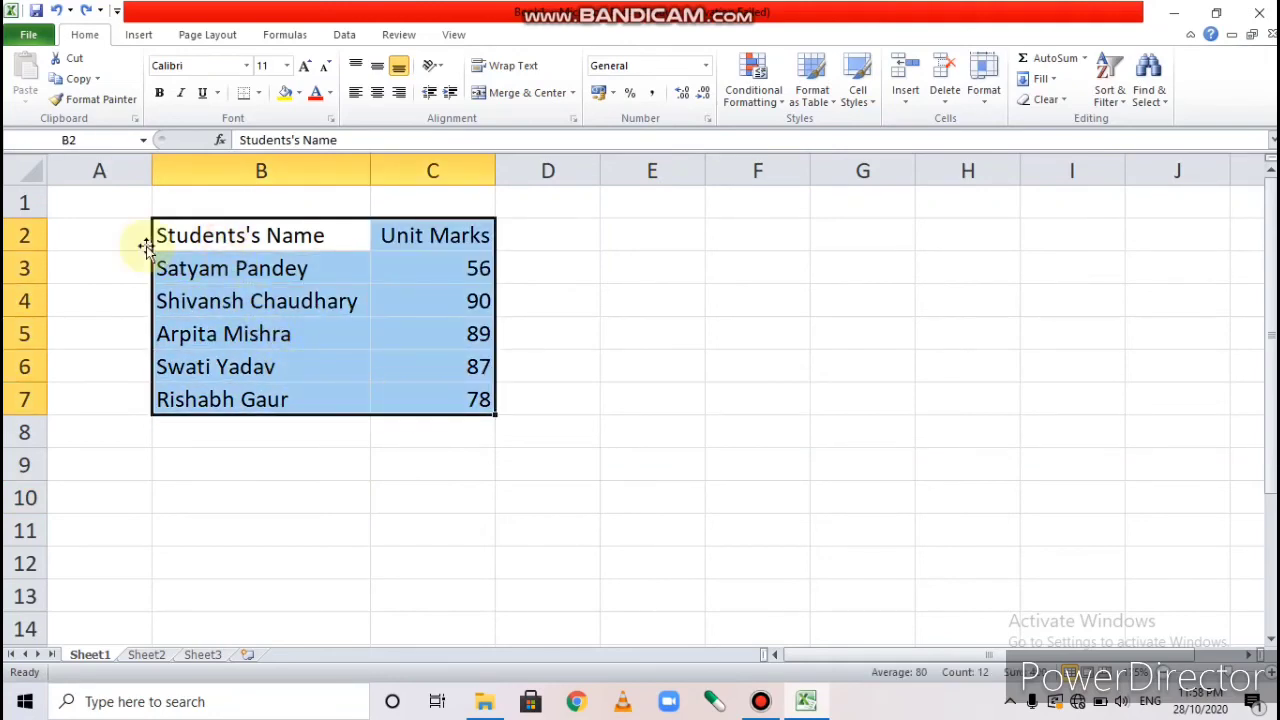
pyautogui.click(68, 62)
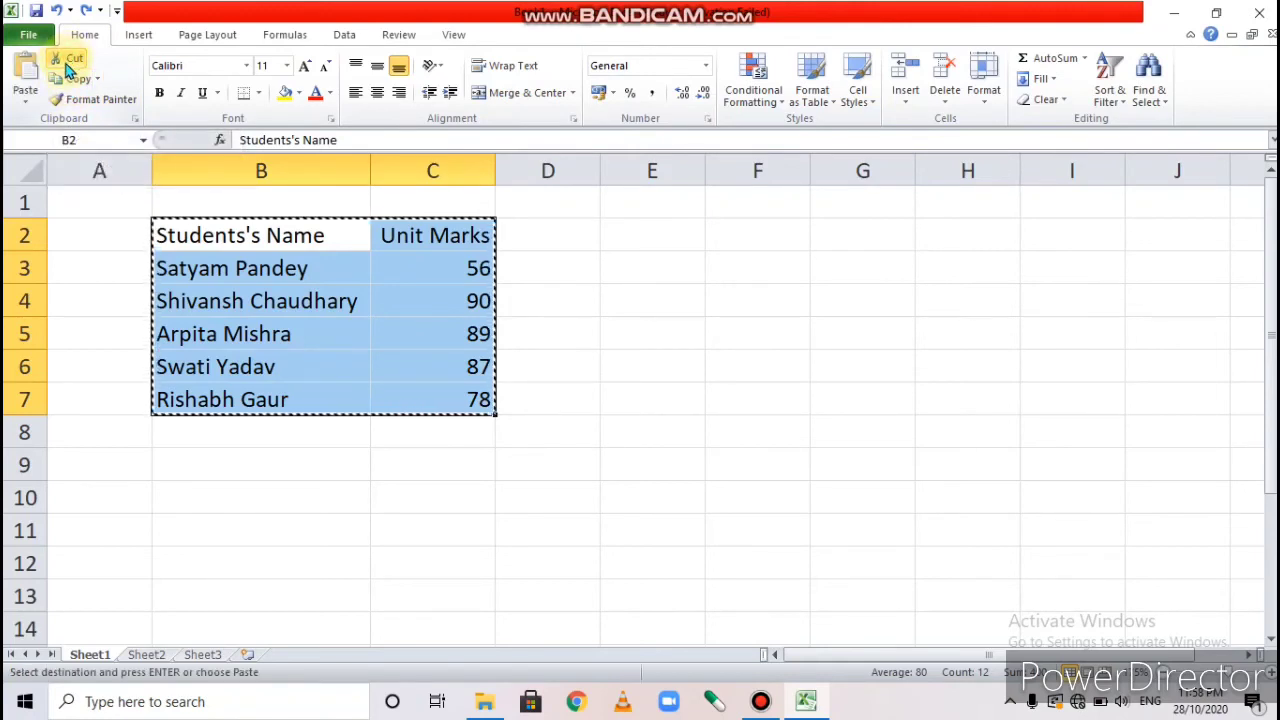
pyautogui.click(877, 233)
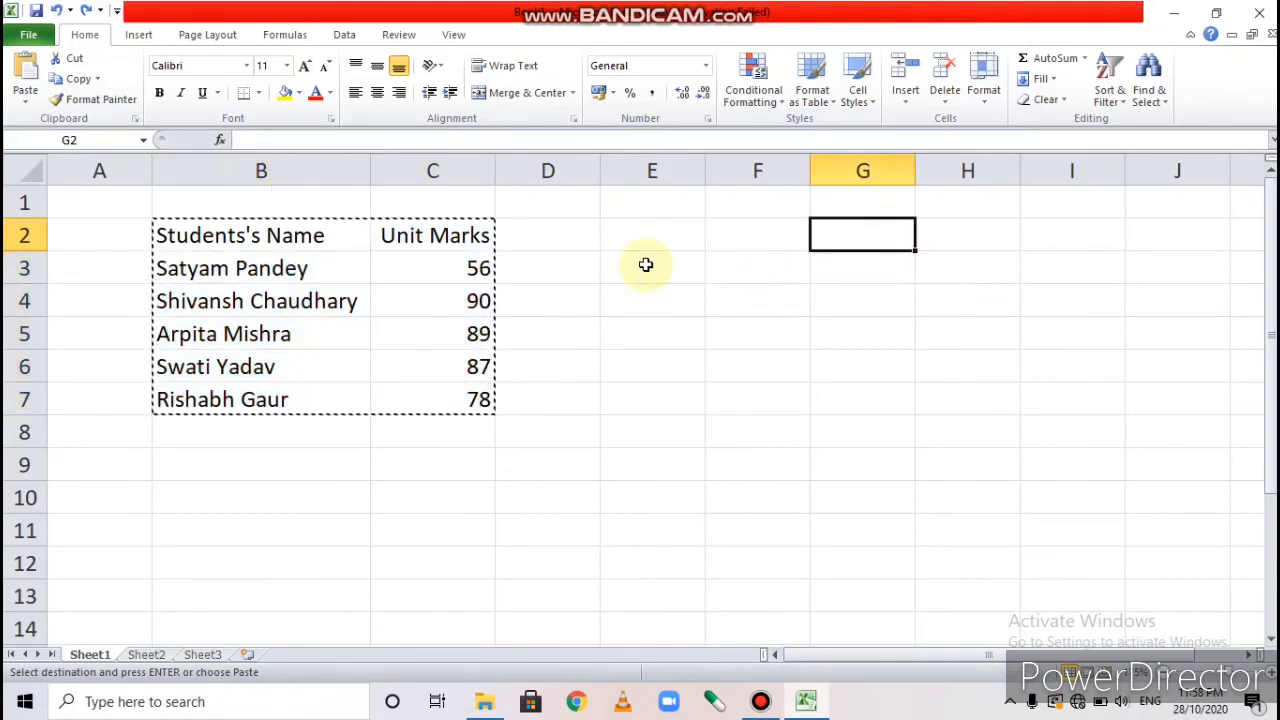
pyautogui.click(28, 78)
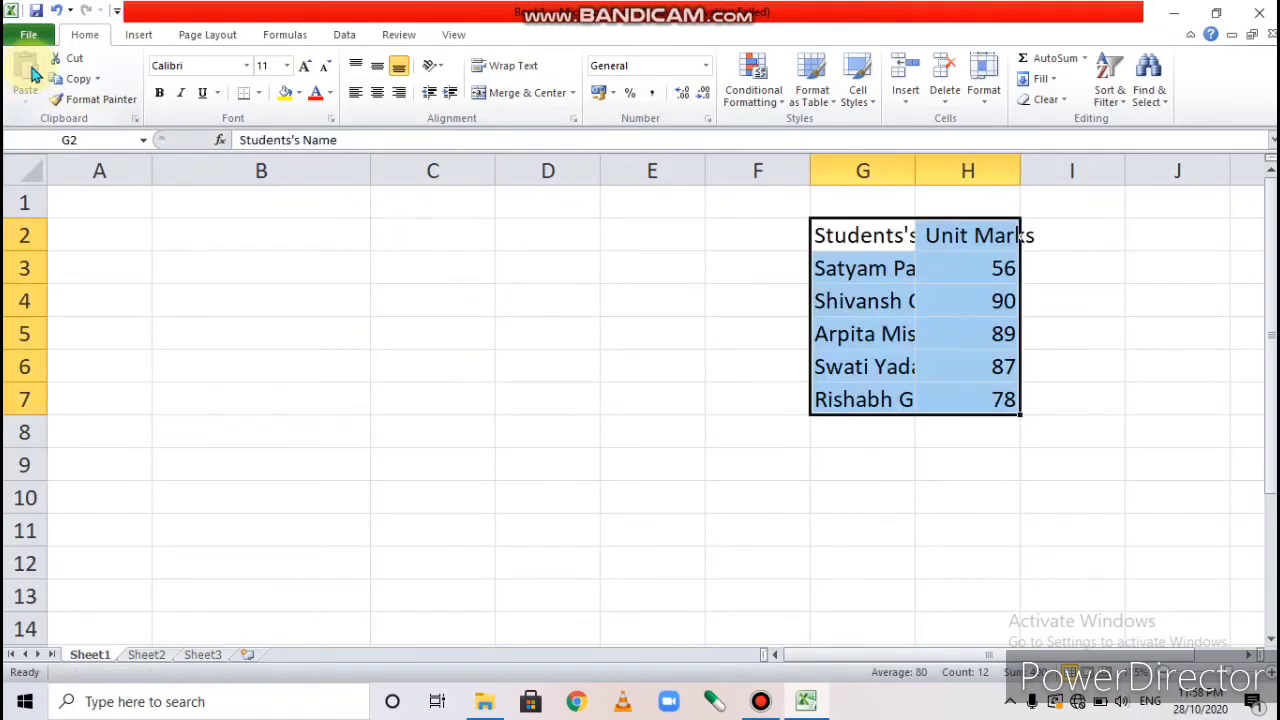
# Autofit columns G and H to the moved table and deselect it.
pyautogui.moveTo(916, 170); pyautogui.dragTo(918, 170)
pyautogui.doubleClick(918, 170)
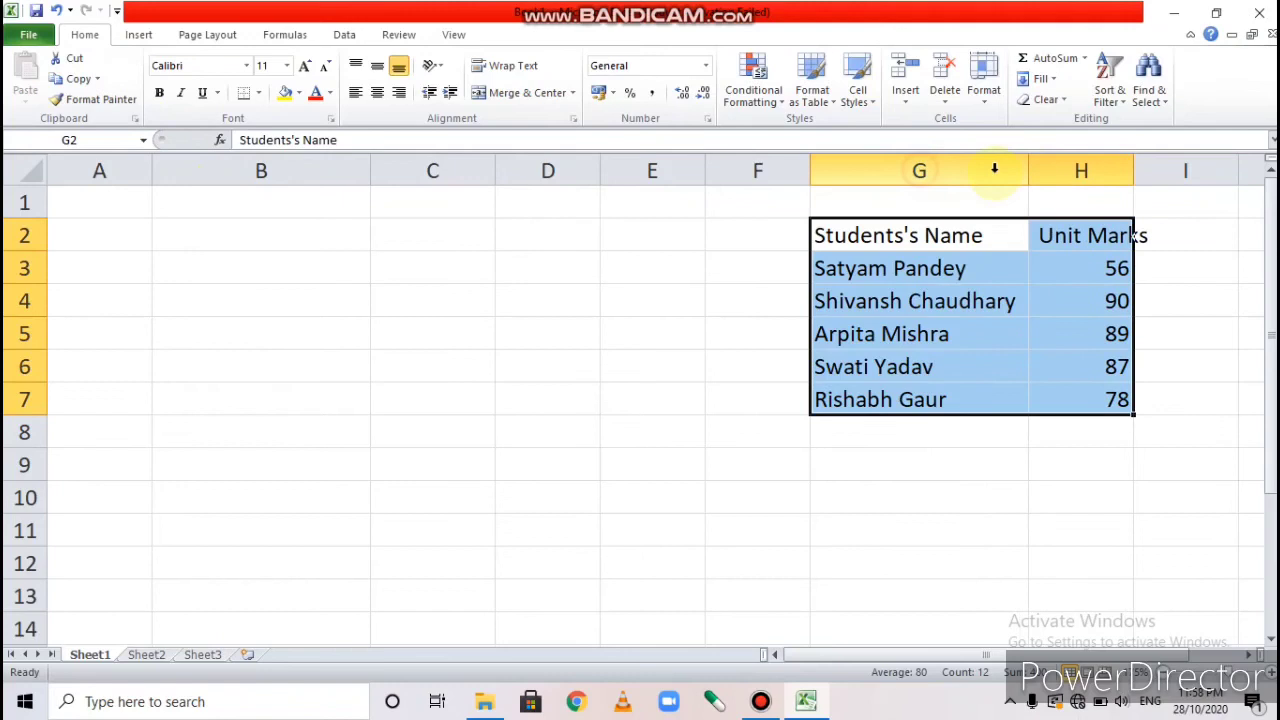
pyautogui.doubleClick(1131, 172)
pyautogui.click(522, 504)
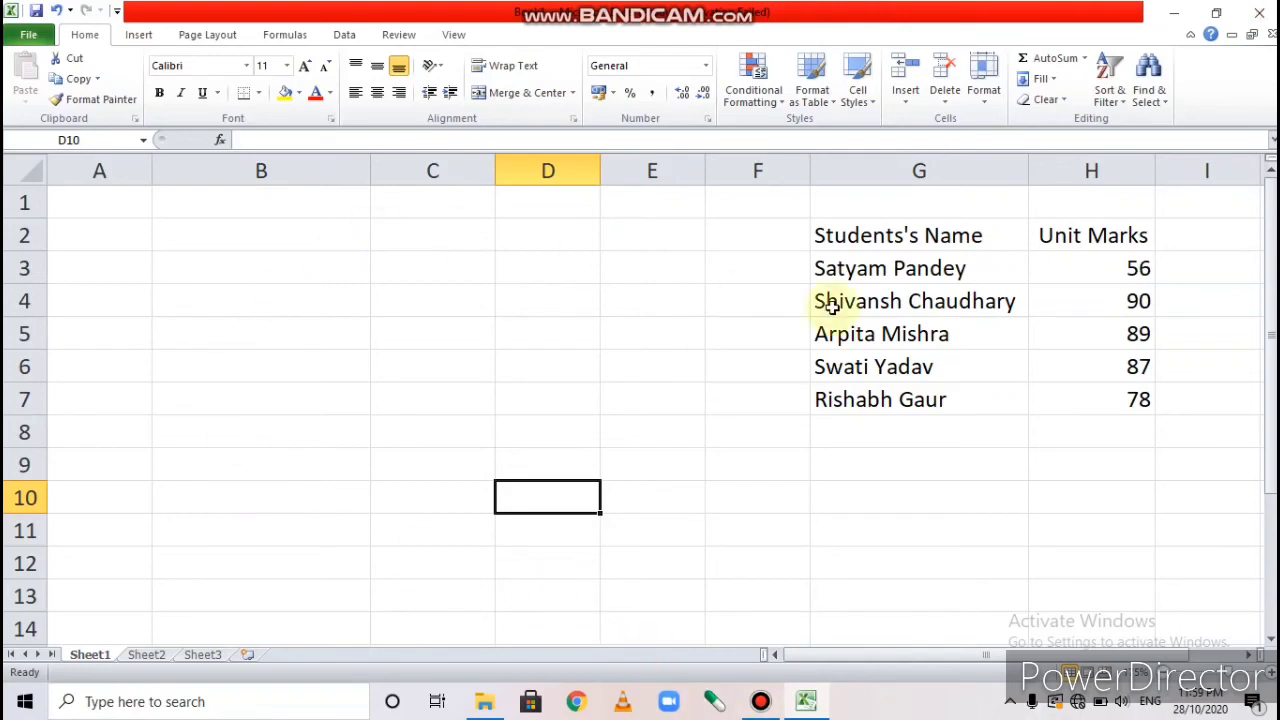
# Move the table from G2:H7 directly to B2:C7 without using the clipboard.
pyautogui.moveTo(883, 246); pyautogui.dragTo(1080, 392)
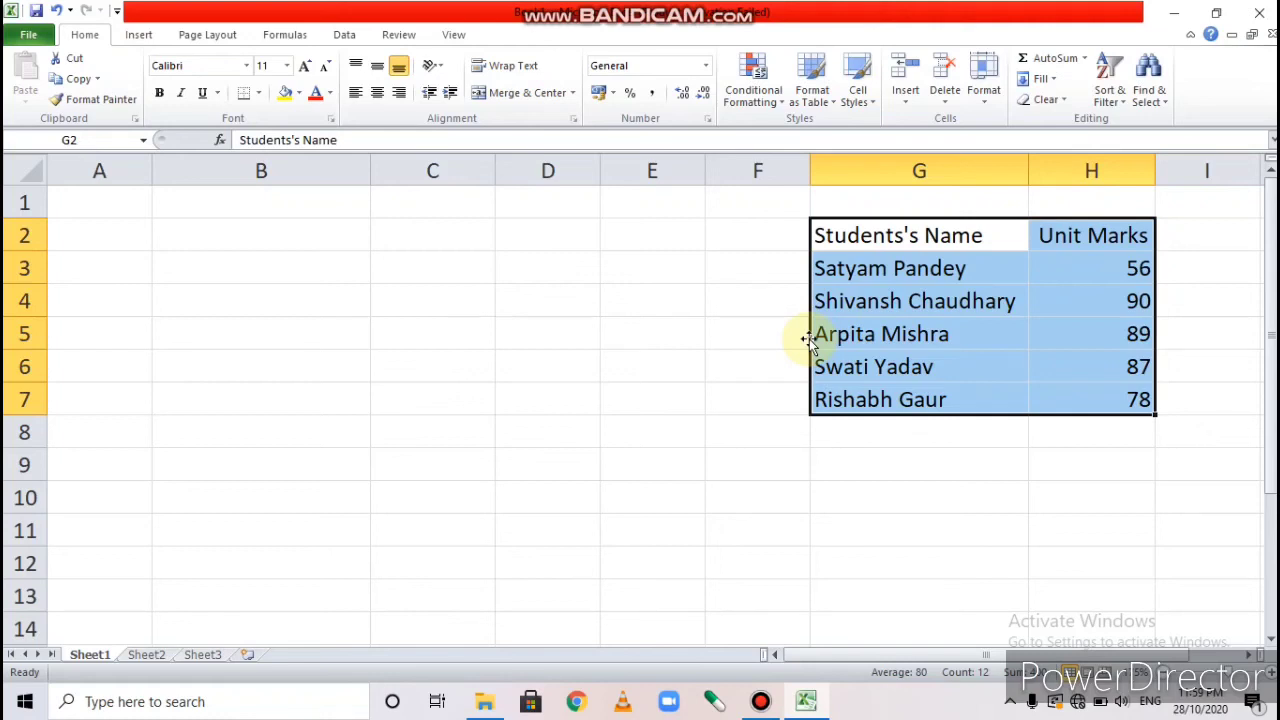
pyautogui.moveTo(809, 339); pyautogui.dragTo(813, 345)
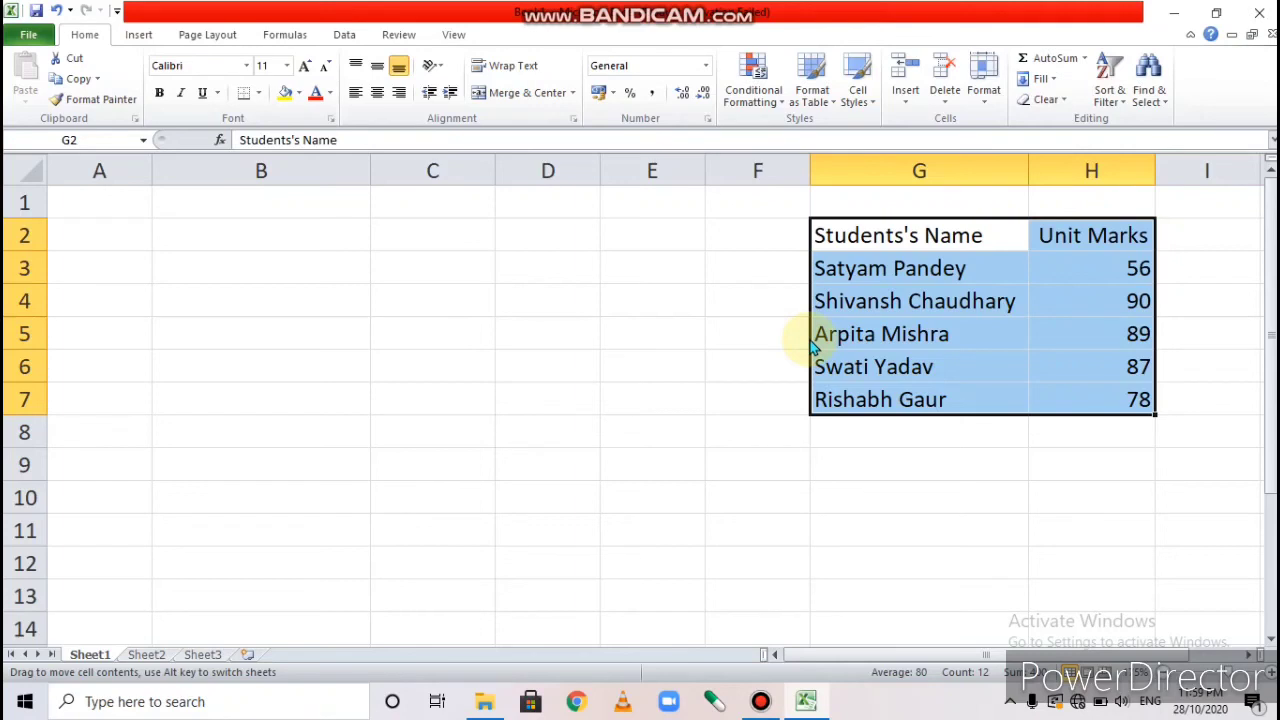
pyautogui.moveTo(813, 345); pyautogui.dragTo(250, 335)
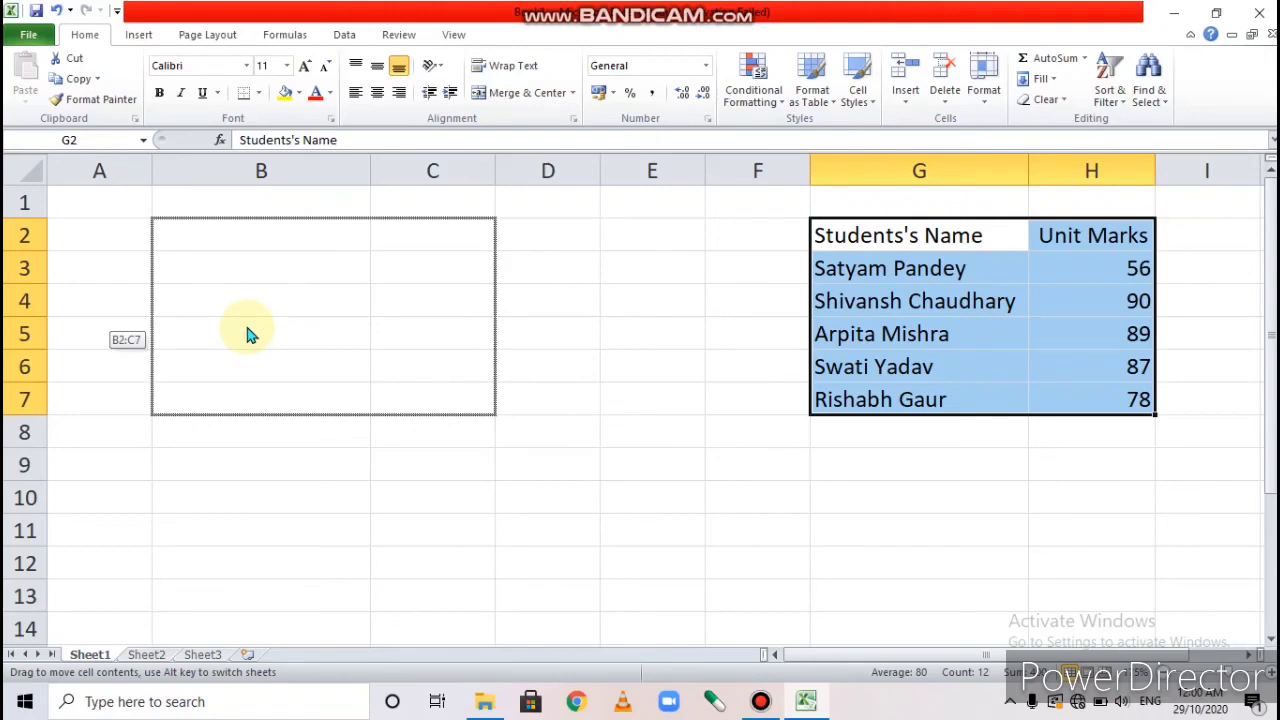
pyautogui.moveTo(250, 335); pyautogui.dragTo(250, 335)
pyautogui.click(372, 512)
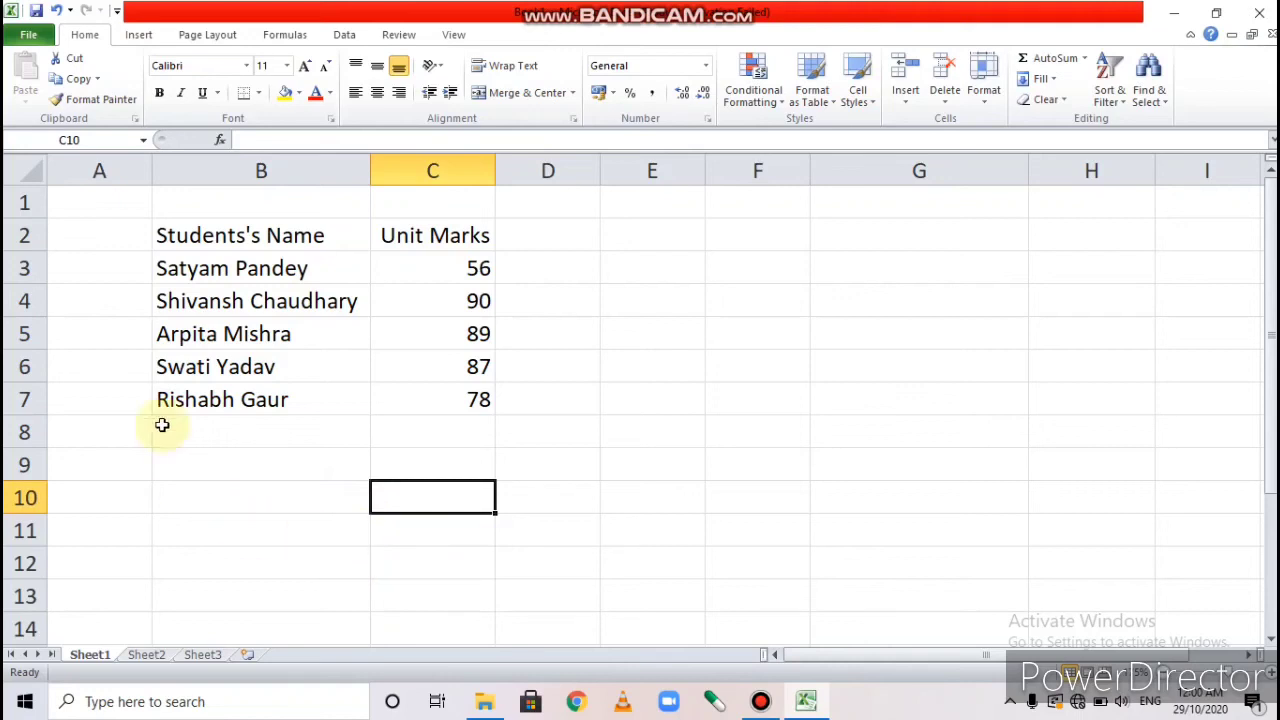
# Place a copy of the table in B2:C7 at F2:G7 without using the clipboard, and autofit column F.
pyautogui.moveTo(206, 234); pyautogui.dragTo(413, 398)
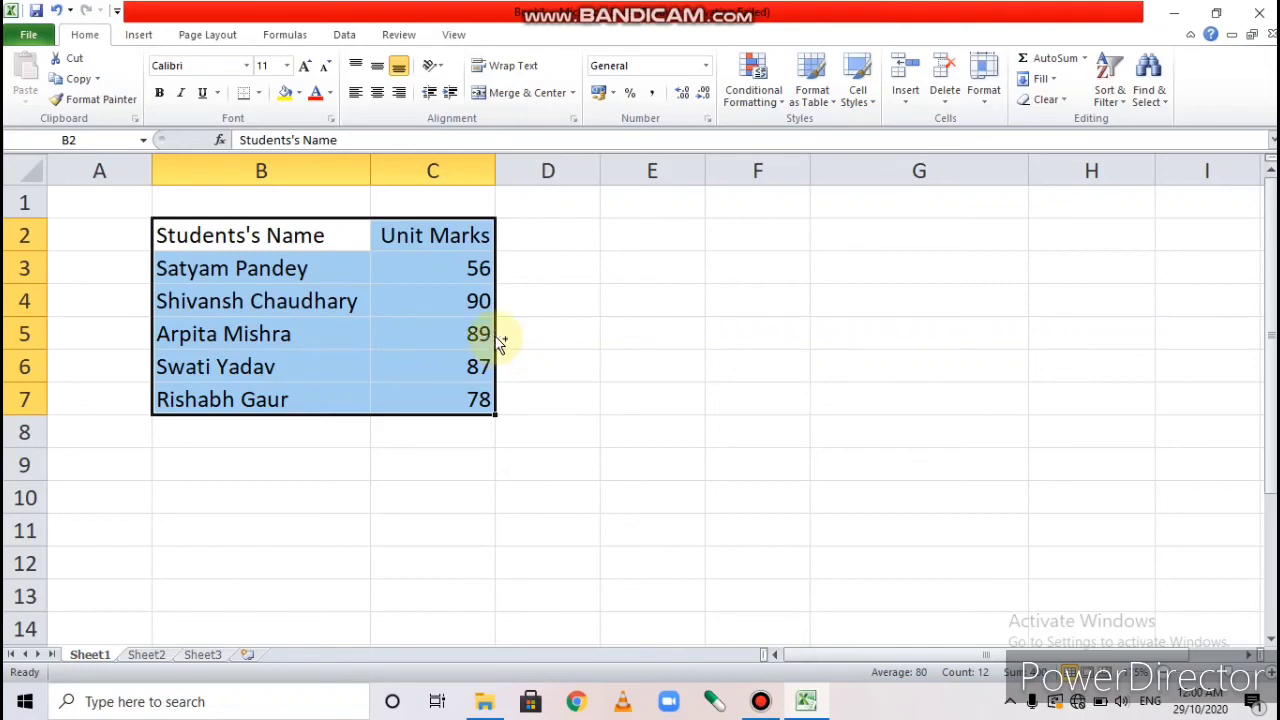
pyautogui.moveTo(497, 340); pyautogui.dragTo(946, 337)
pyautogui.click(860, 540)
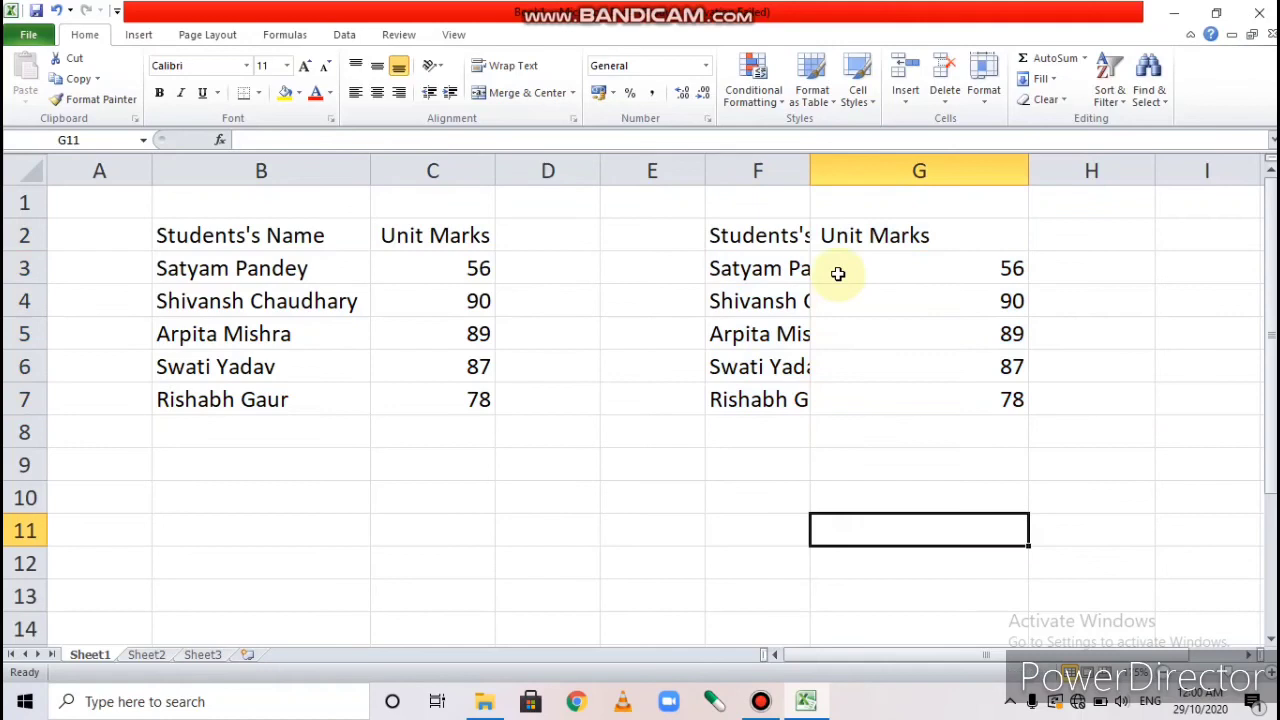
pyautogui.doubleClick(810, 170)
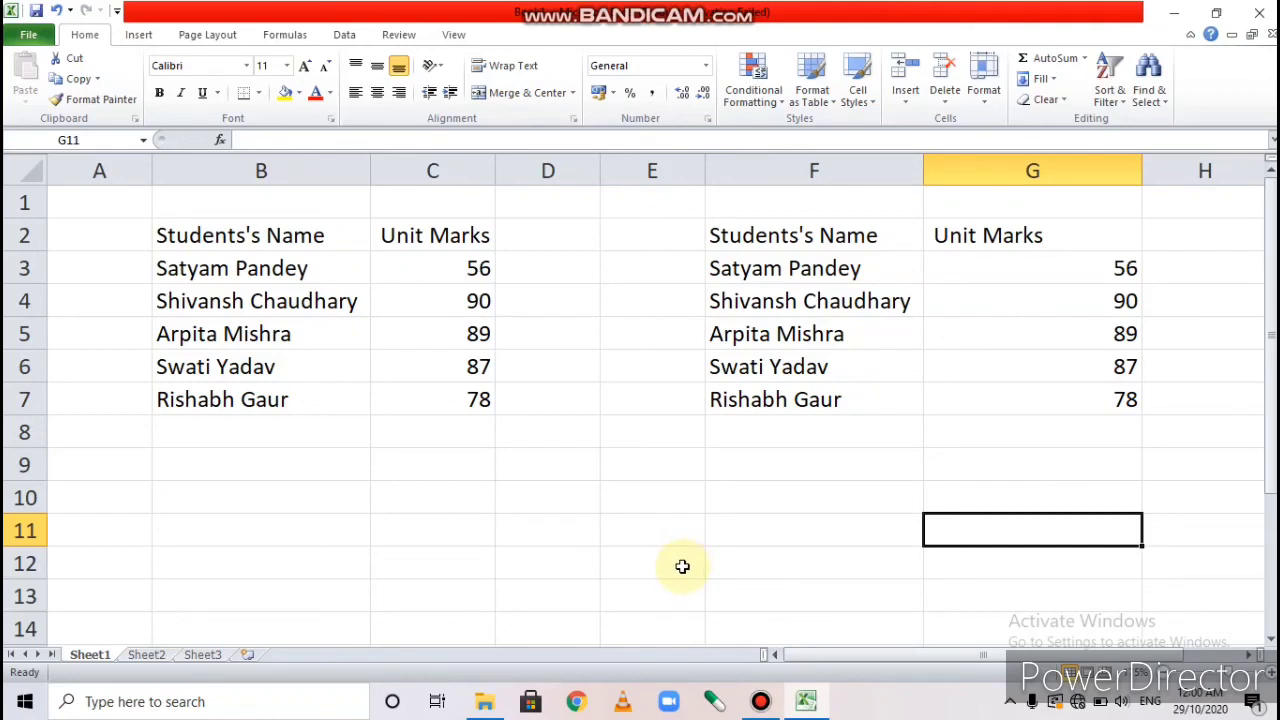
# Delete the contents of the copied table in F2:G7.
pyautogui.moveTo(815, 232); pyautogui.dragTo(1129, 417)
pyautogui.press('Delete')
pyautogui.click(737, 465)
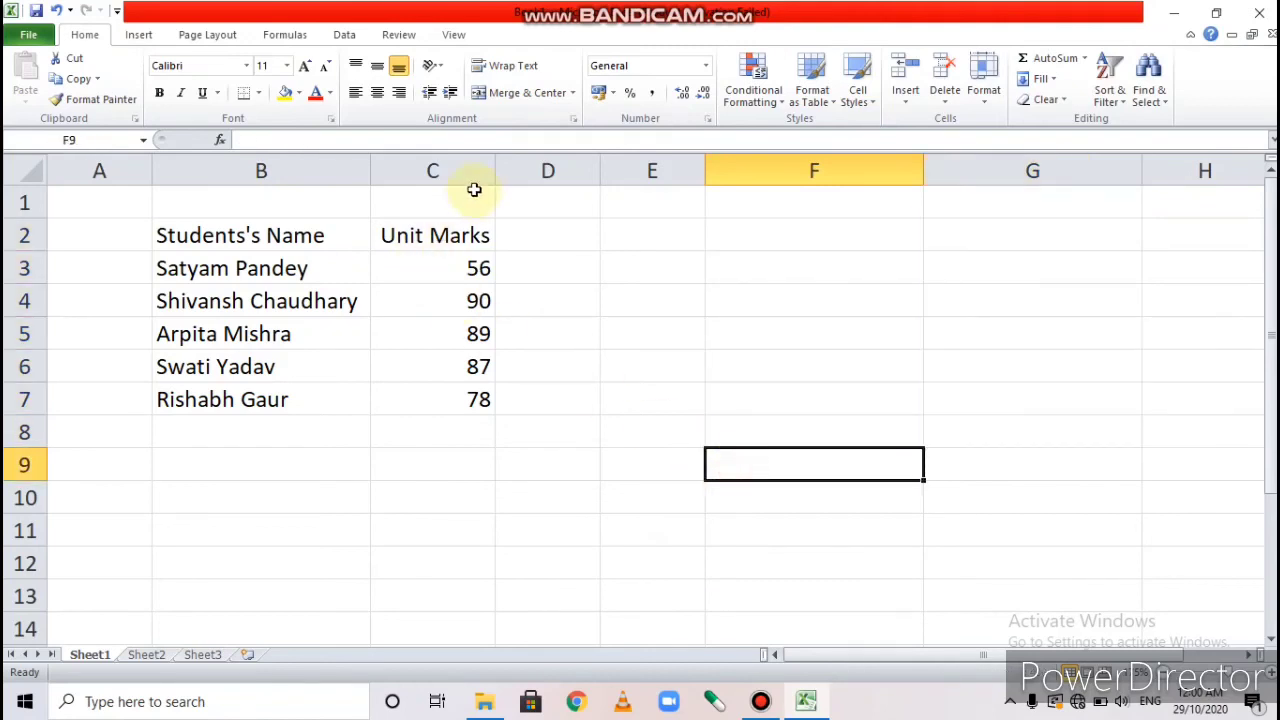
# Autofit column C to its Unit Marks contents and deselect the column.
pyautogui.click(486, 170)
pyautogui.doubleClick(495, 172)
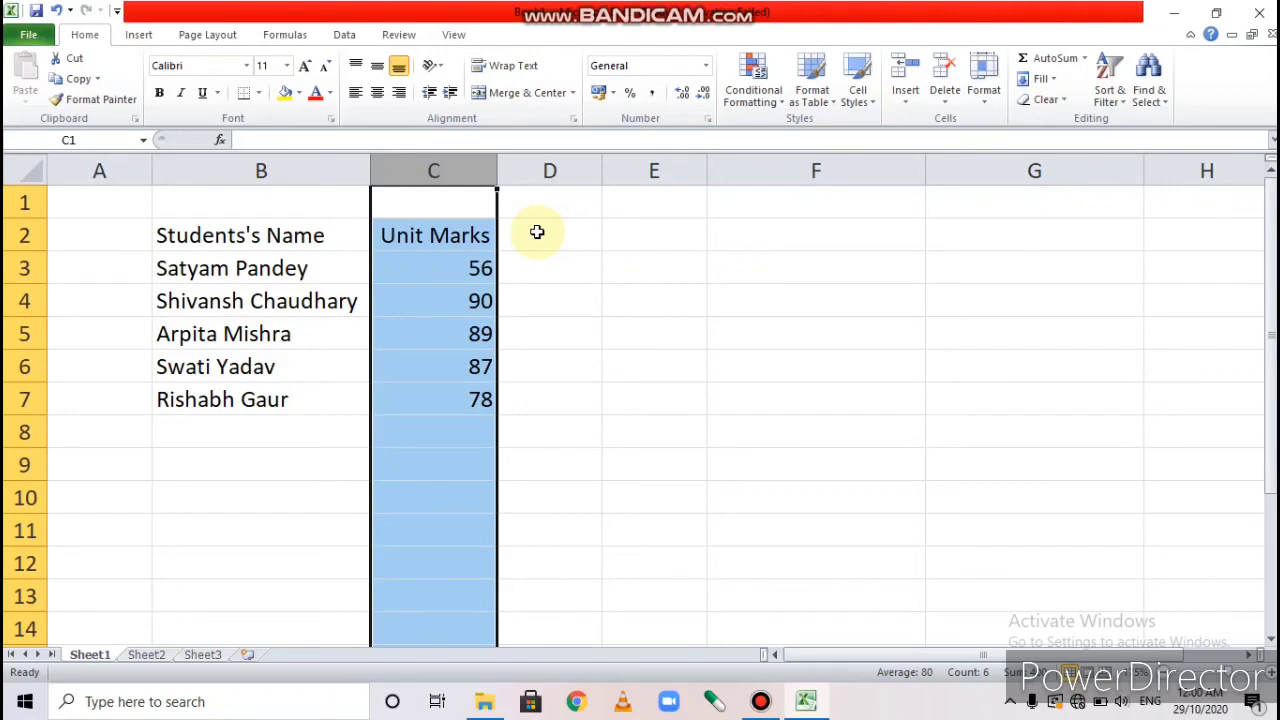
pyautogui.click(566, 372)
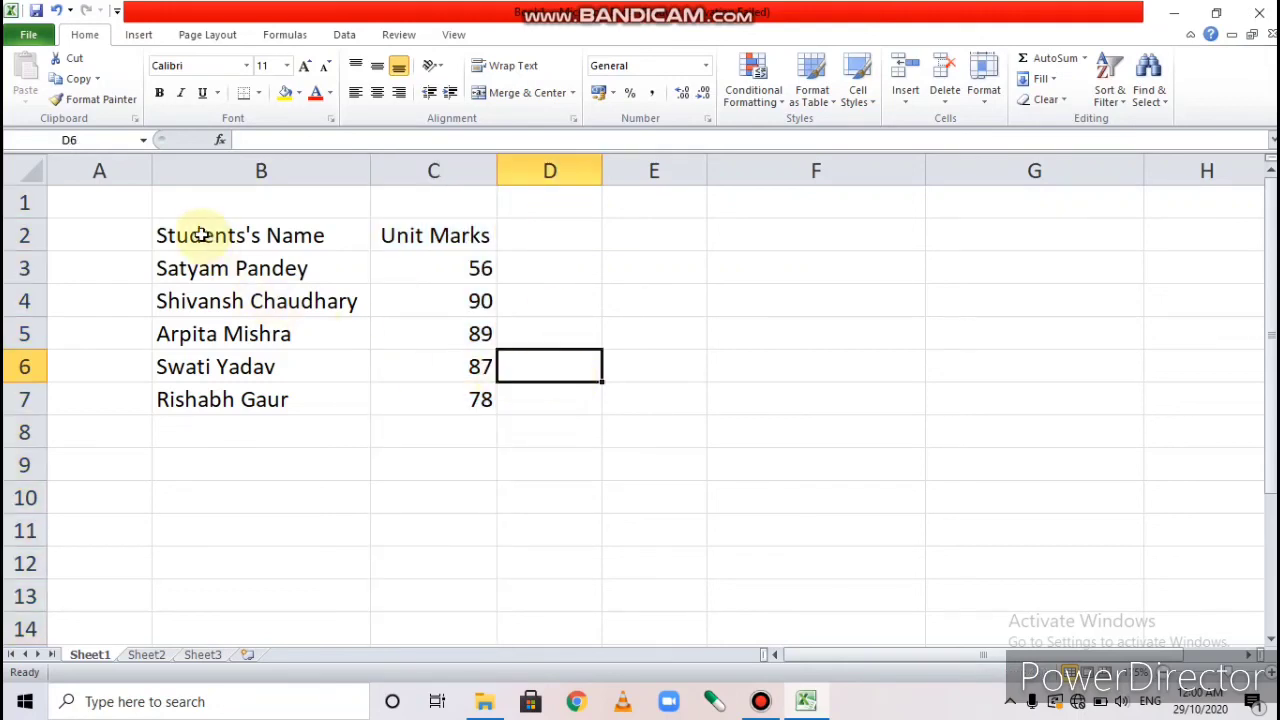
# Move the table from B2:C7 directly to F2:G7 without using the clipboard.
pyautogui.moveTo(201, 234); pyautogui.dragTo(431, 400)
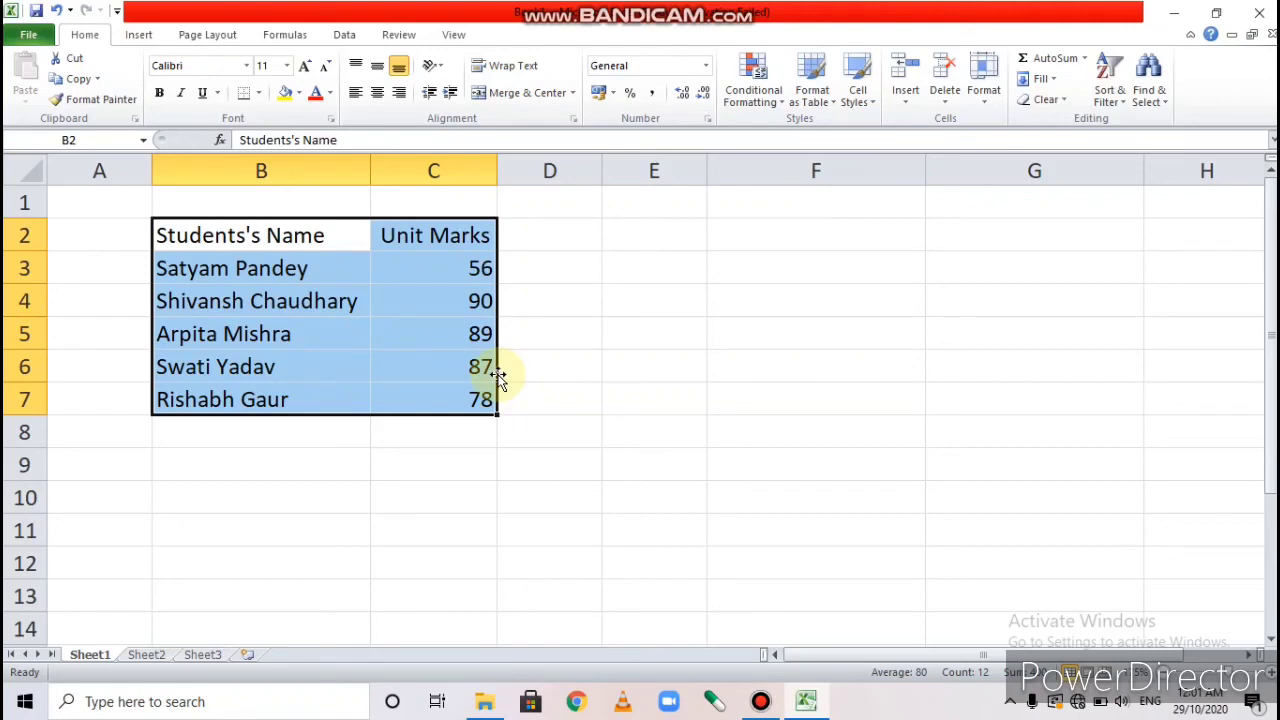
pyautogui.moveTo(498, 376); pyautogui.dragTo(963, 356)
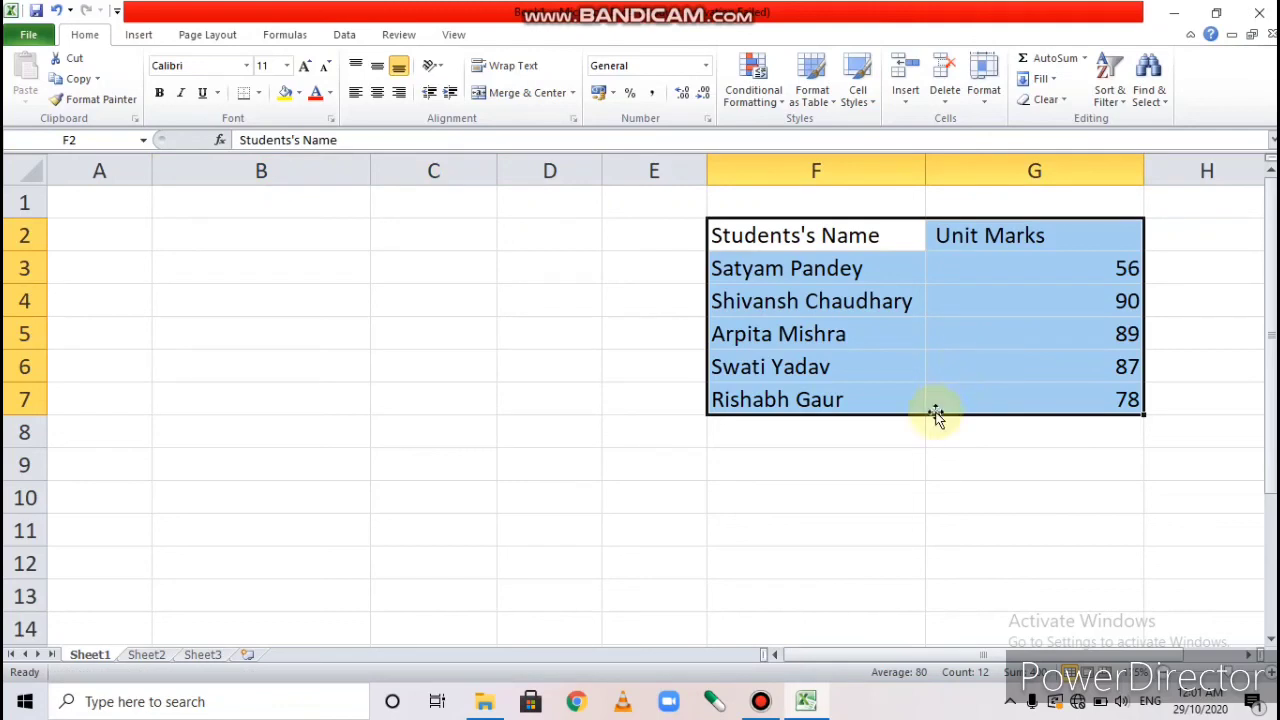
pyautogui.click(850, 528)
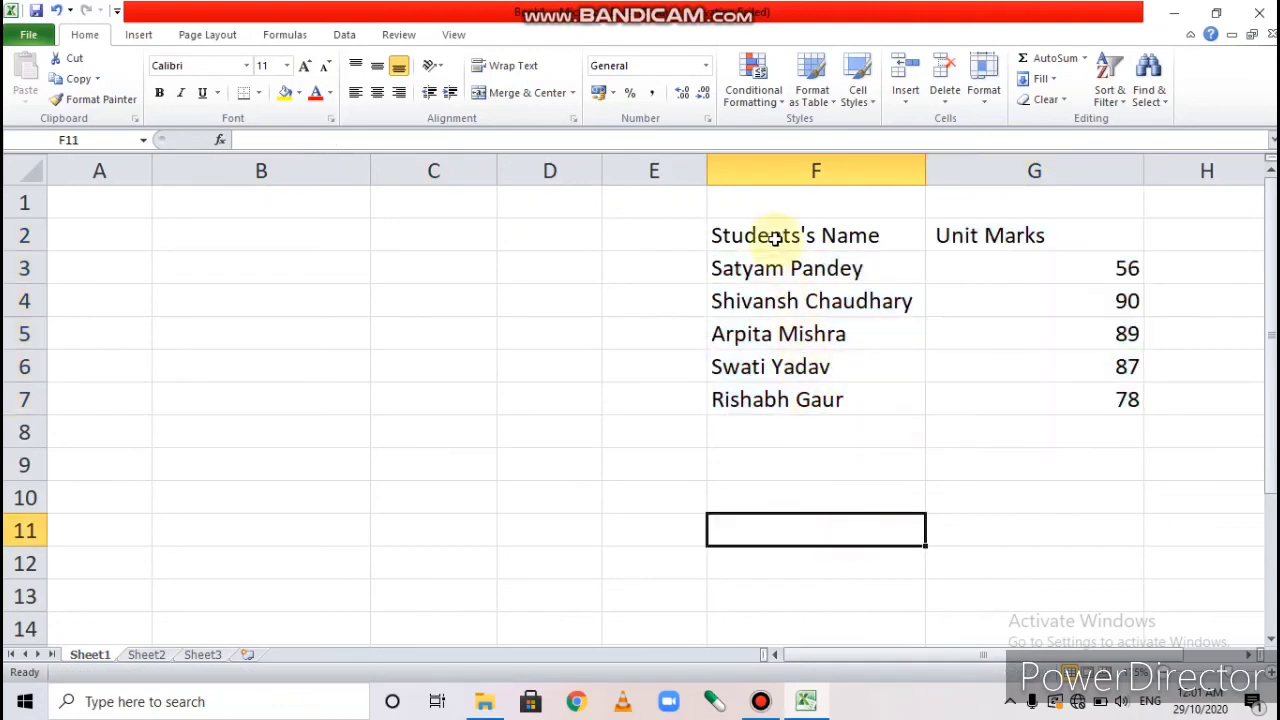
# Place a copy of the table in F2:G7 at B2:C7, keeping the original in place.
pyautogui.moveTo(771, 240); pyautogui.dragTo(1065, 398)
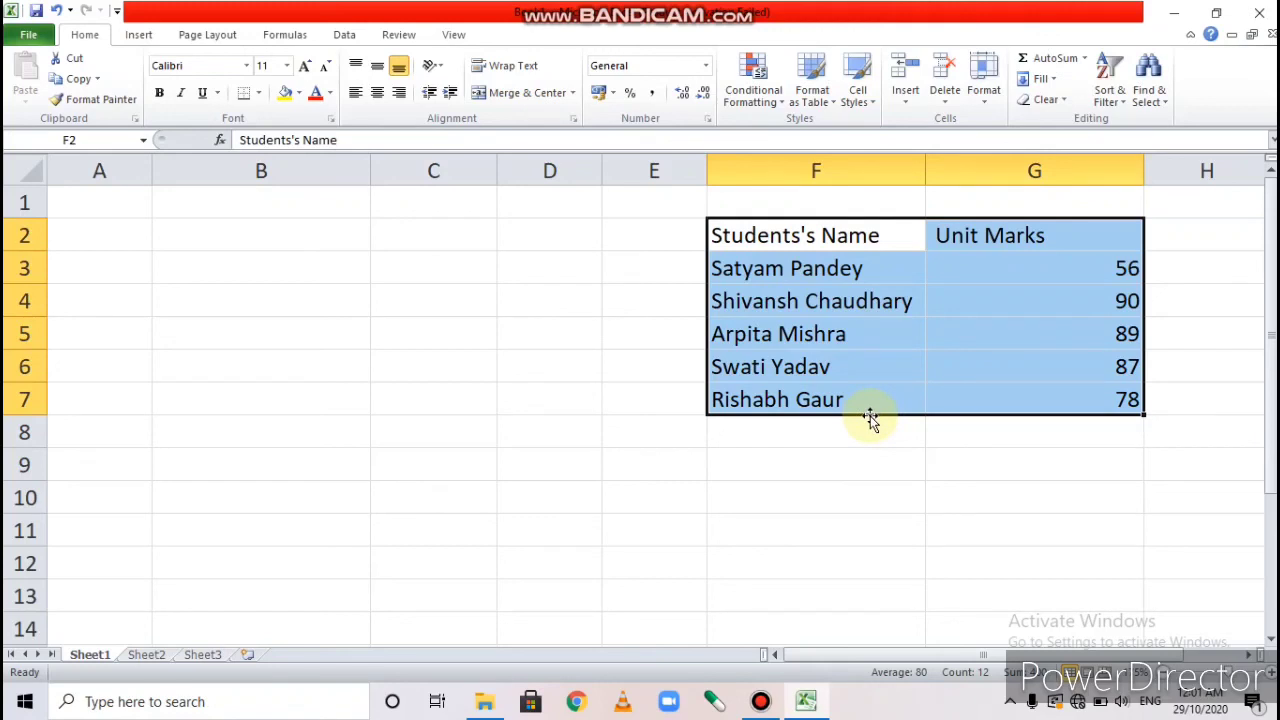
pyautogui.moveTo(870, 420); pyautogui.dragTo(284, 392)
pyautogui.click(548, 530)
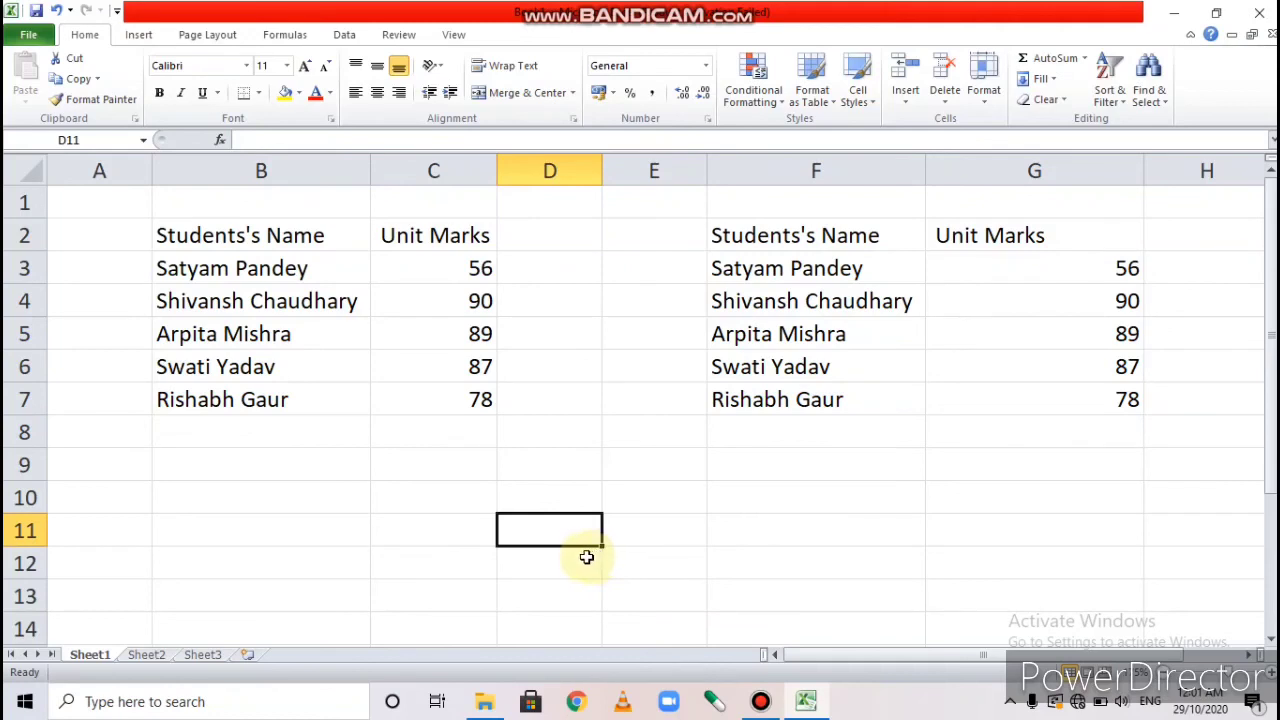
# Copy the table in B2:C7, paste it starting at cell E9, autofit column E and clear the copy marquee.
pyautogui.moveTo(206, 238); pyautogui.dragTo(446, 407)
pyautogui.hotkey('ctrl', 'c')
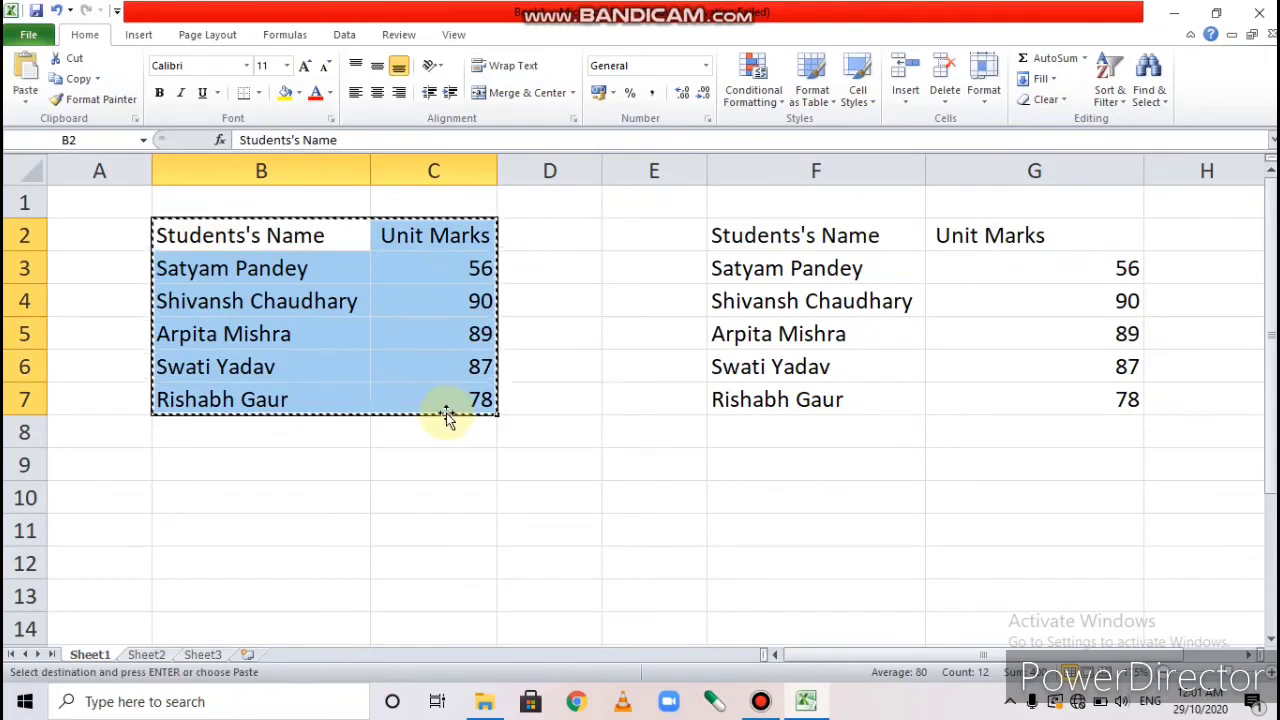
pyautogui.click(634, 466)
pyautogui.hotkey('ctrl', 'v')
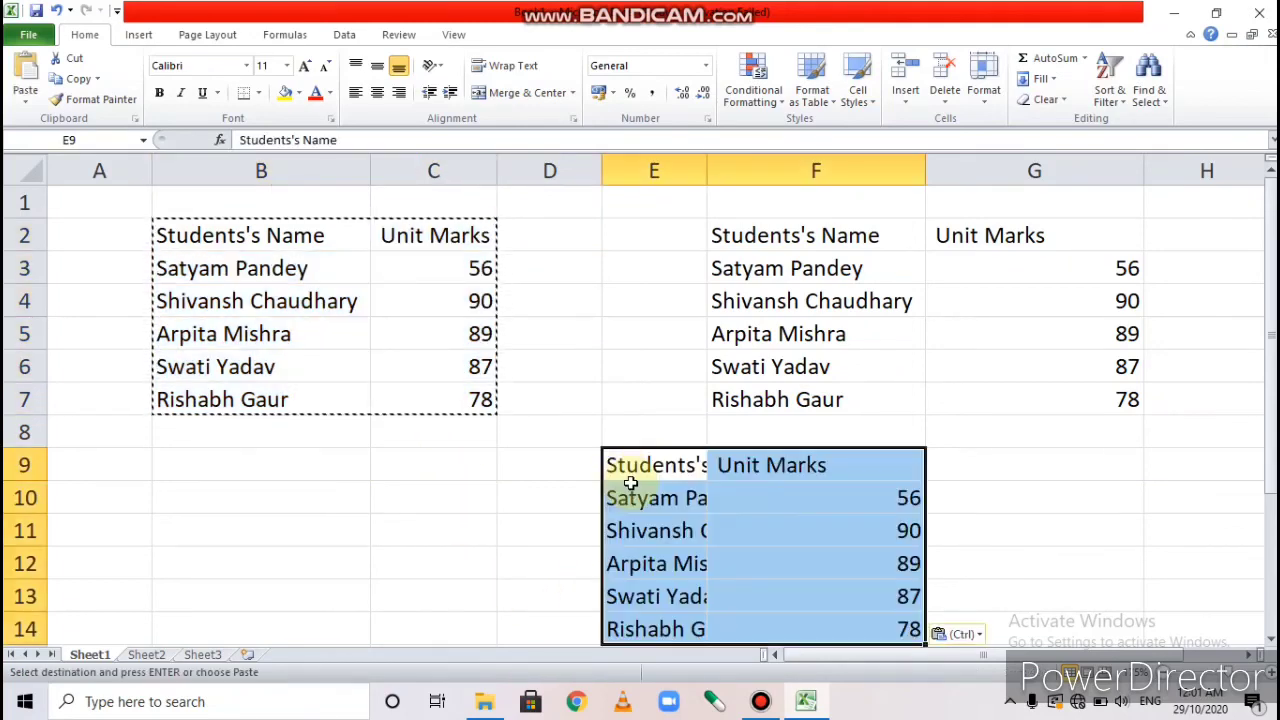
pyautogui.doubleClick(706, 172)
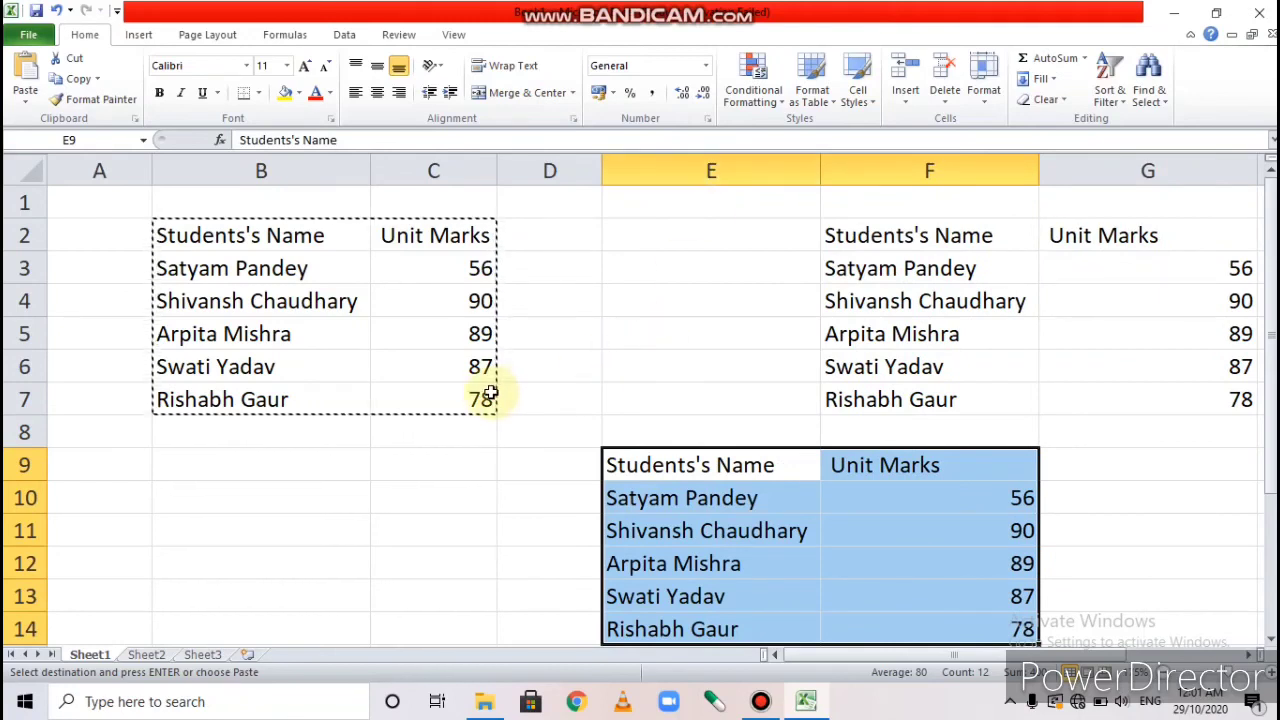
pyautogui.press('Escape')
# Copy the table in B2:C7 to Sheet3 starting at cell C2, and autofit columns C and D there.
pyautogui.click(197, 205)
pyautogui.moveTo(200, 234); pyautogui.dragTo(421, 405)
pyautogui.hotkey('ctrl', 'c')
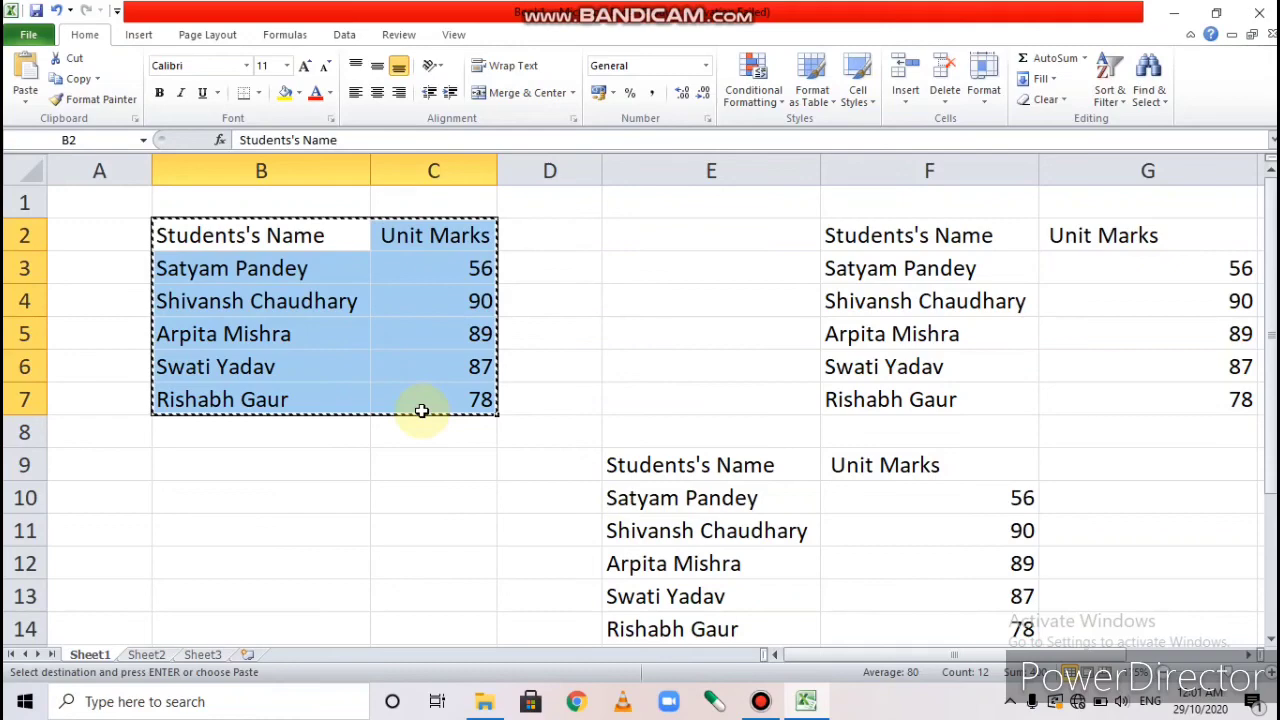
pyautogui.click(203, 654)
pyautogui.click(176, 203)
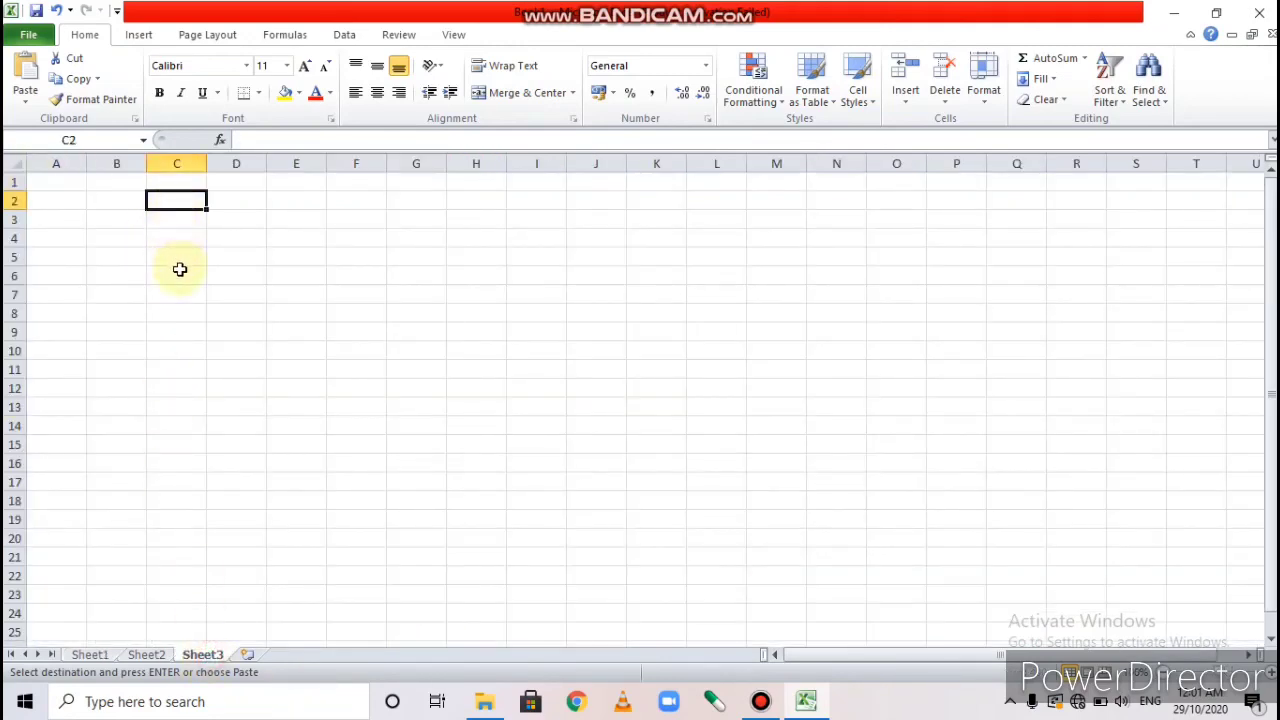
pyautogui.hotkey('ctrl', 'v')
pyautogui.moveTo(206, 161); pyautogui.dragTo(271, 165)
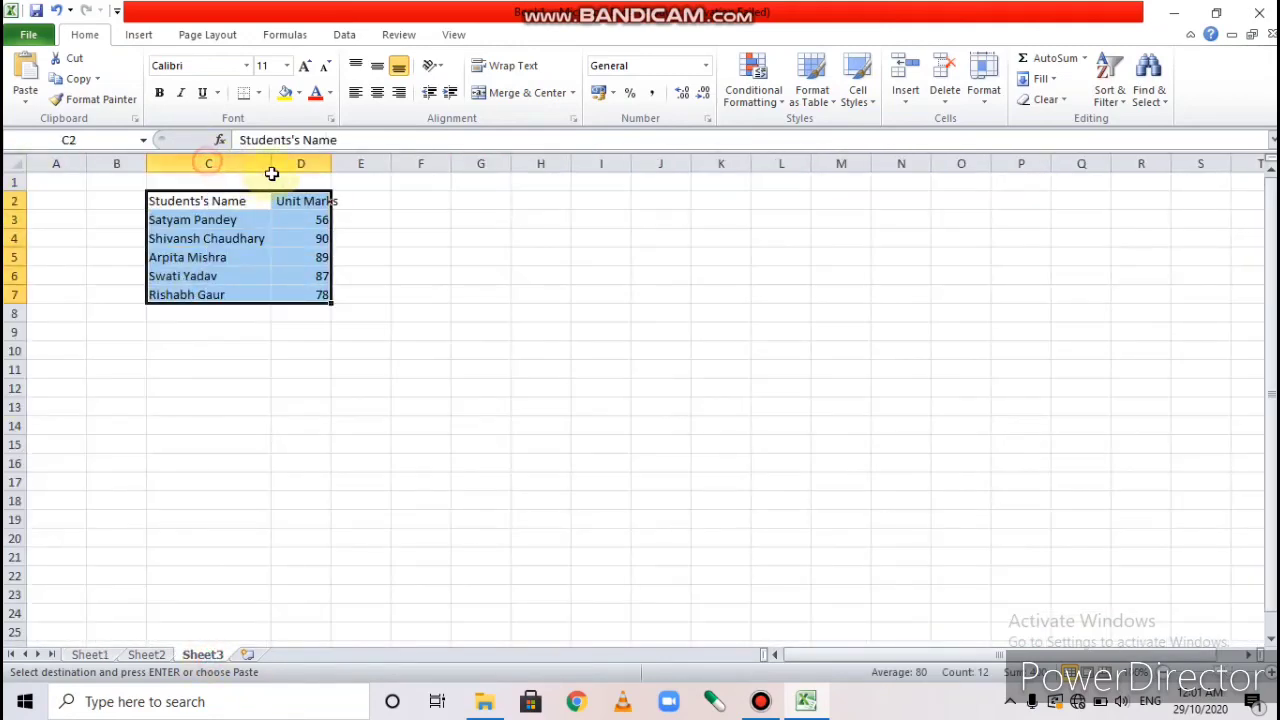
pyautogui.doubleClick(330, 160)
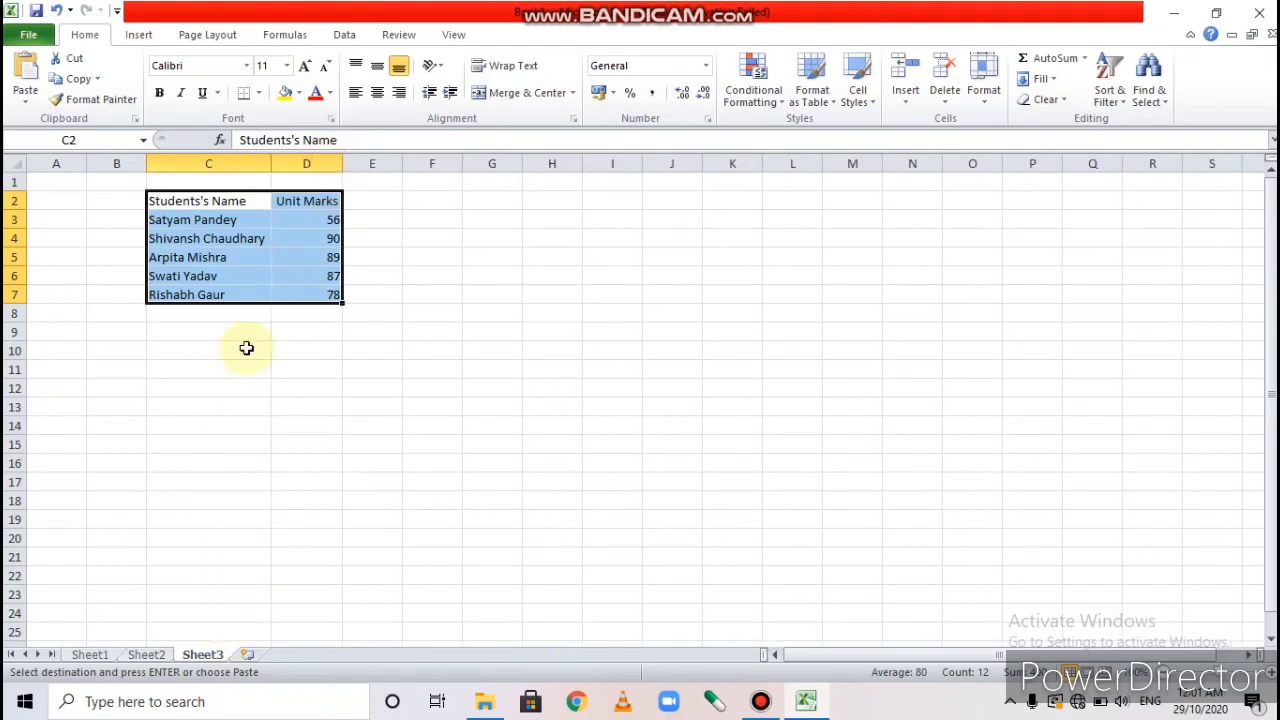
# Copy the table in F2:G7 of Sheet1 and paste it into Sheet2 starting at cell B2.
pyautogui.click(89, 654)
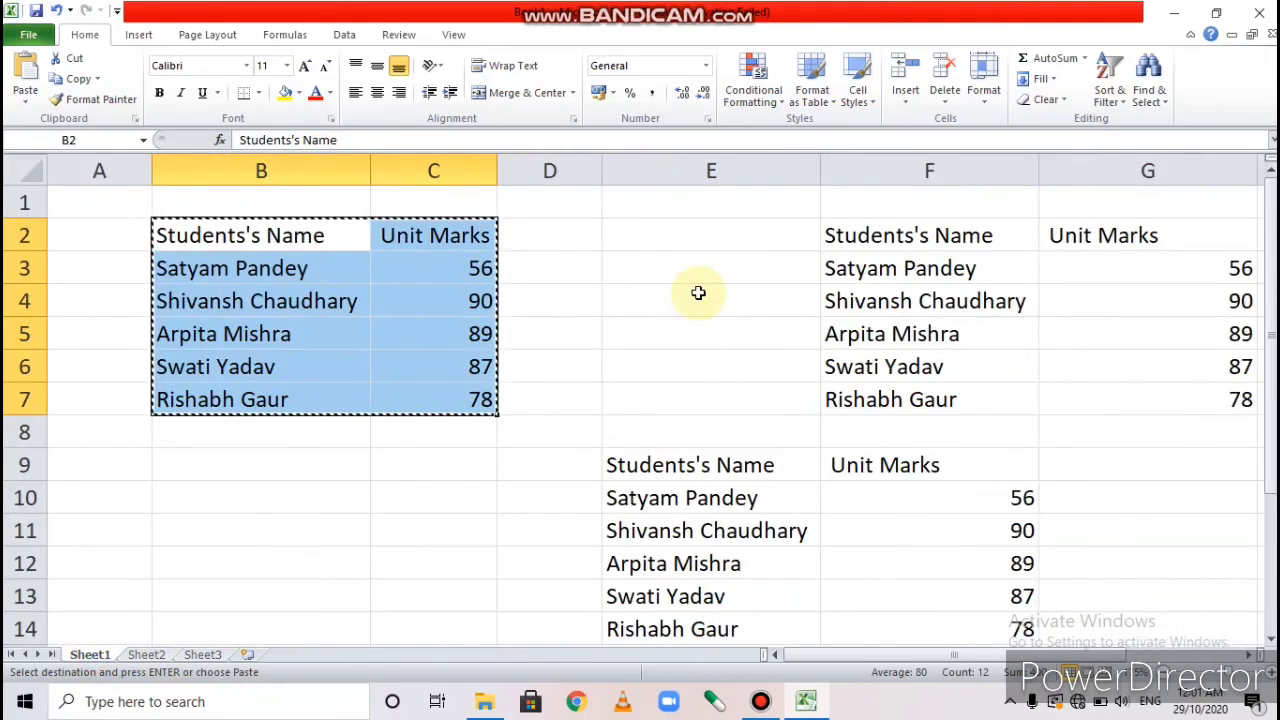
pyautogui.moveTo(840, 238); pyautogui.dragTo(1122, 407)
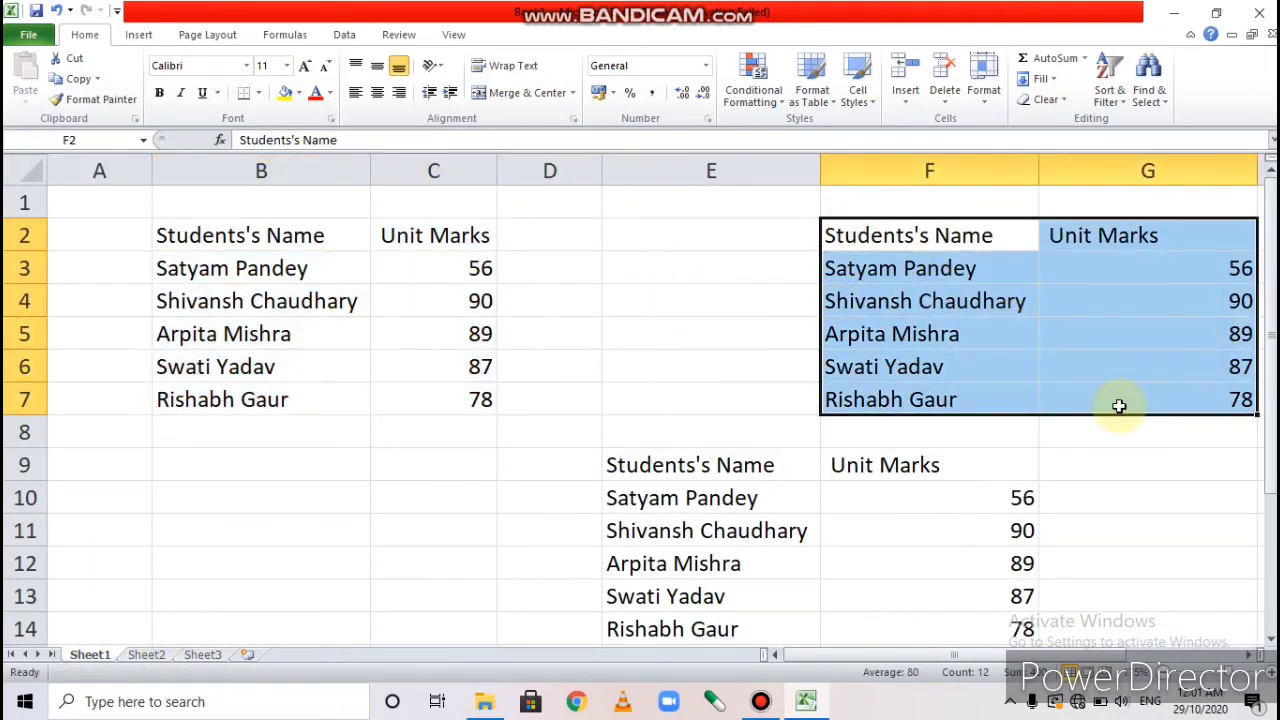
pyautogui.hotkey('ctrl', 'c')
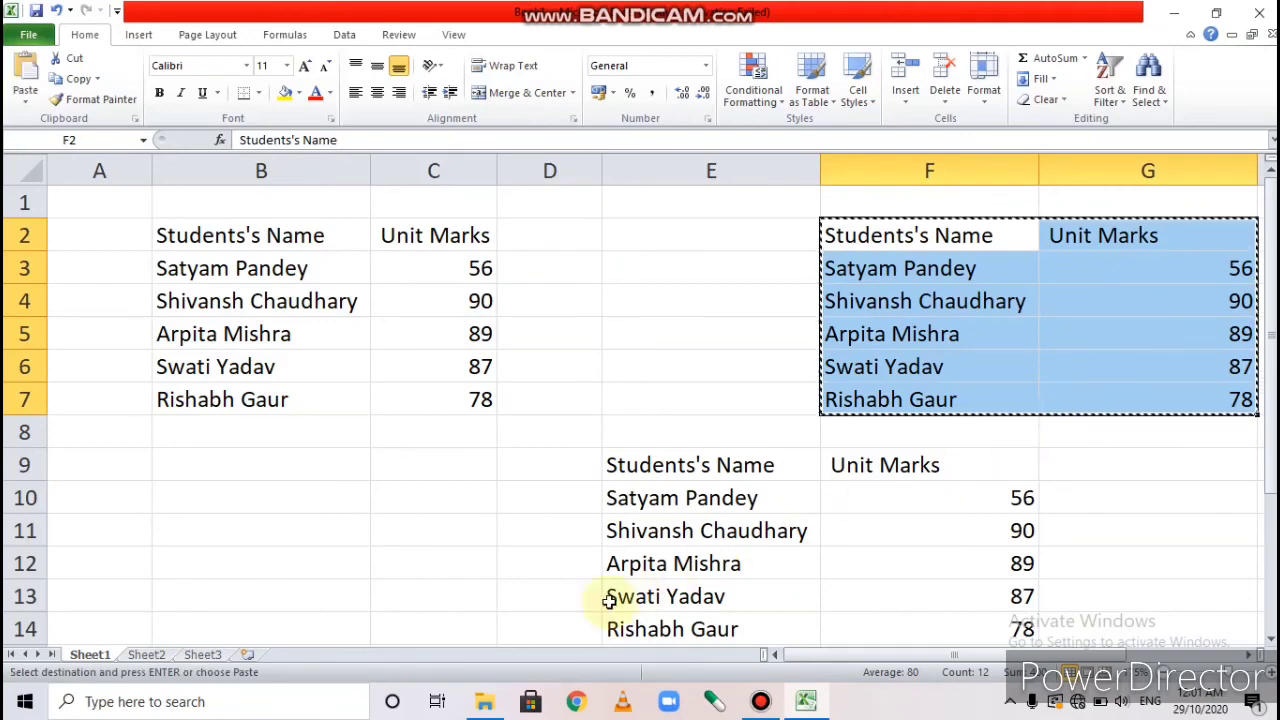
pyautogui.click(146, 654)
pyautogui.click(106, 197)
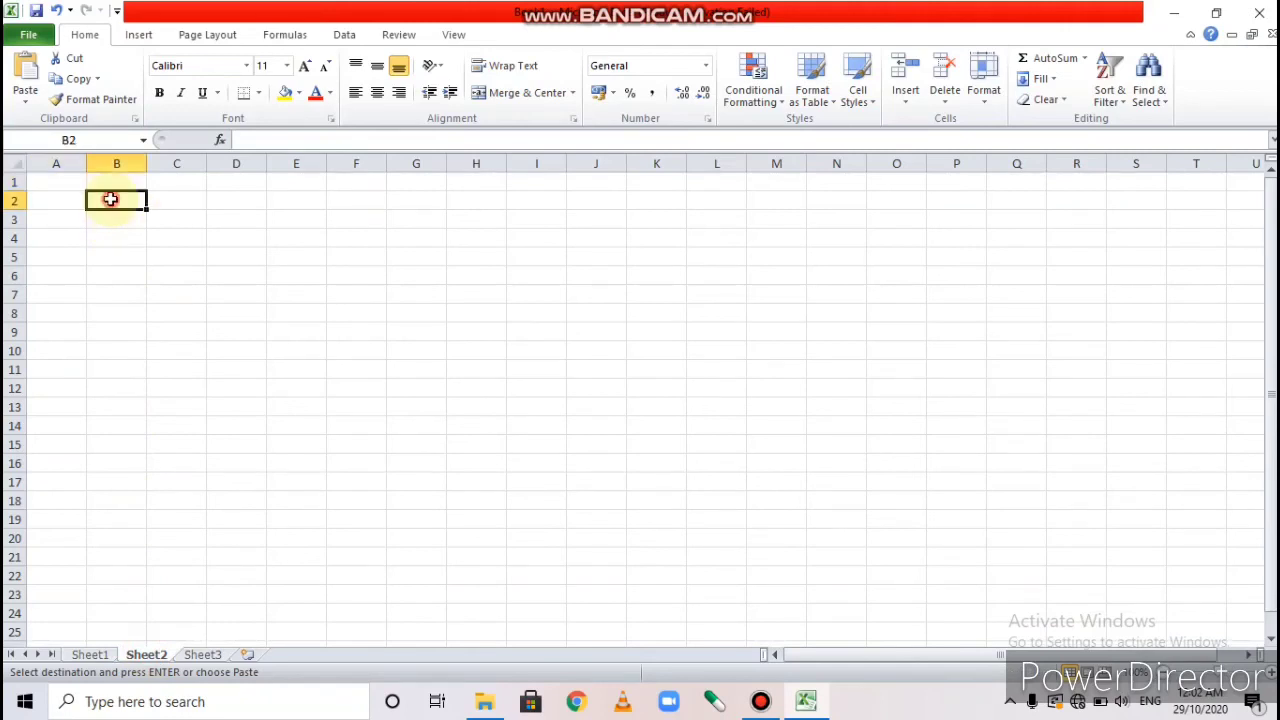
pyautogui.press('Return')
pyautogui.click(310, 366)
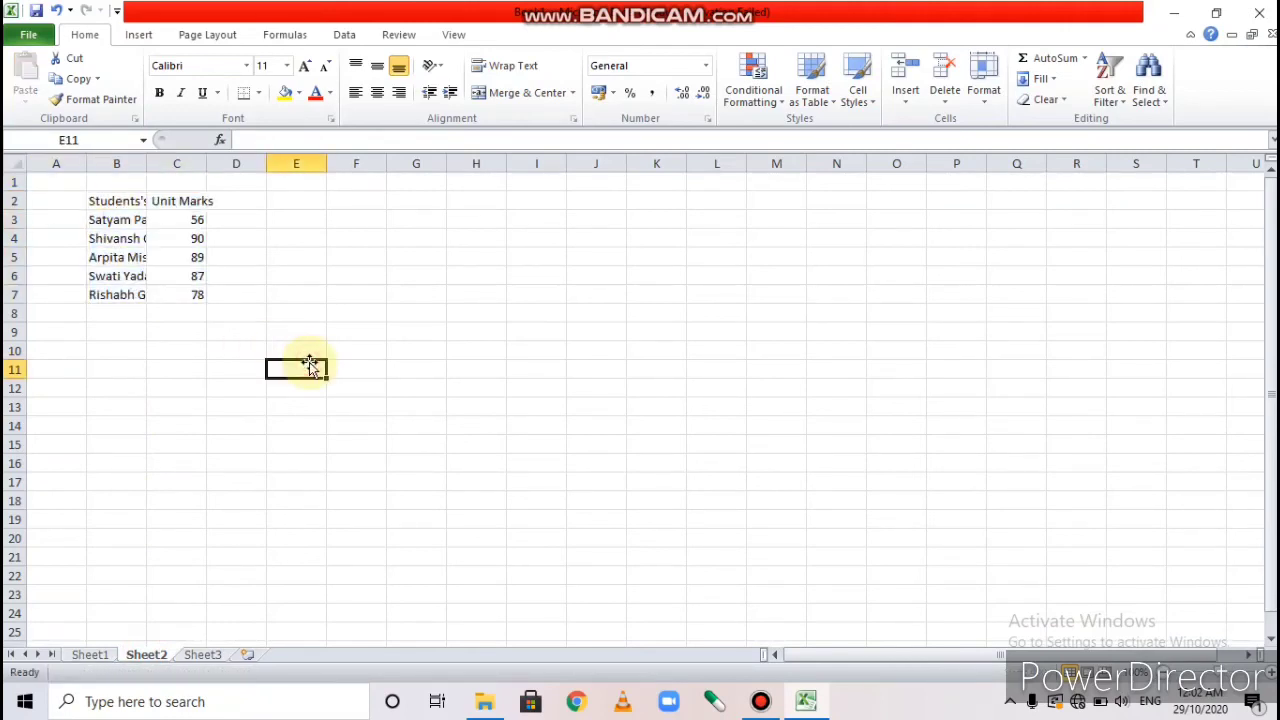